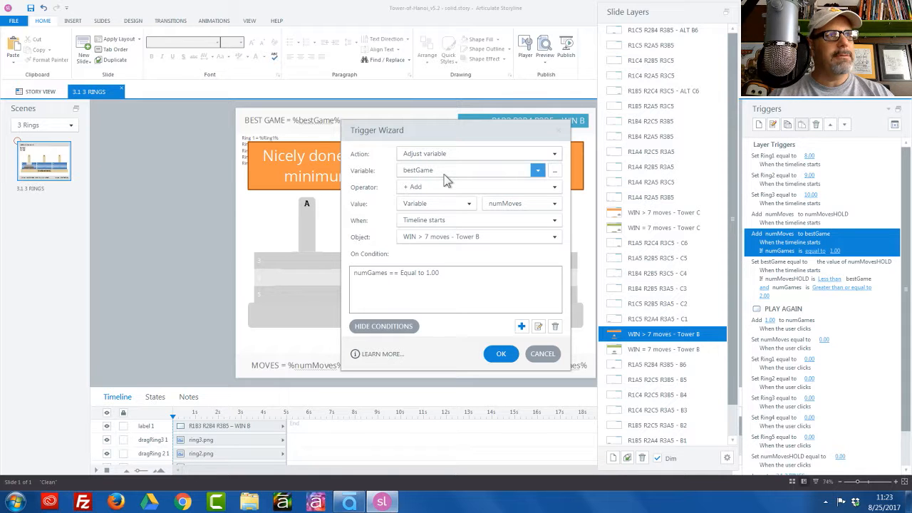
Review the trigger assigning numMovesHOLD to bestGame on the WIN > 7 moves - Tower B layer, including its available operators.
left_click(502, 354)
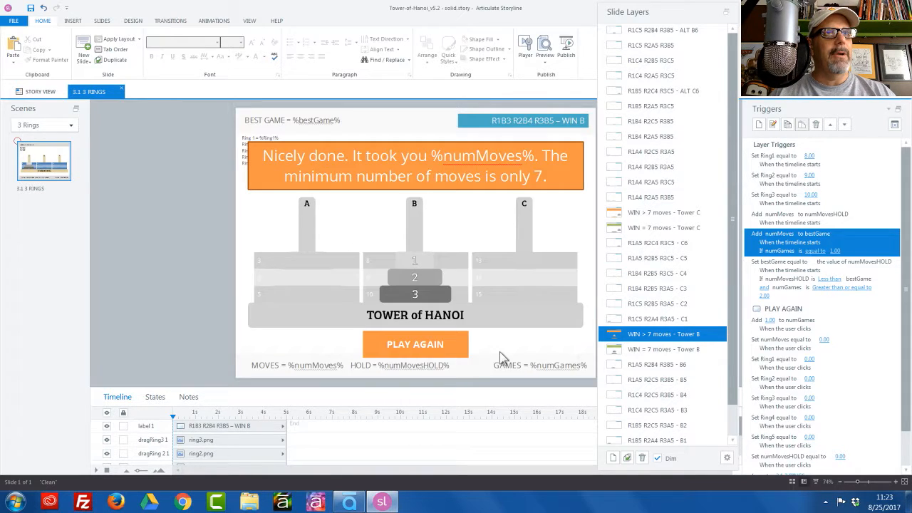
left_click(790, 278)
double_click(790, 278)
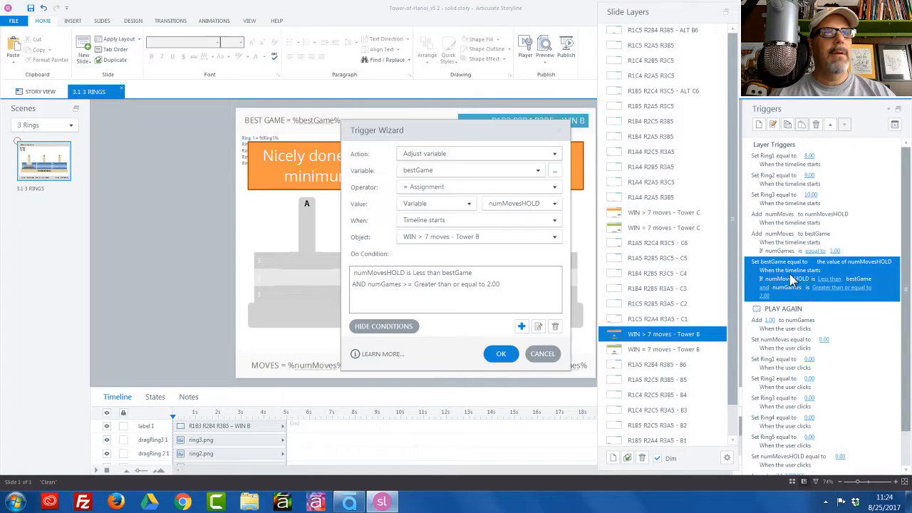
left_click(468, 187)
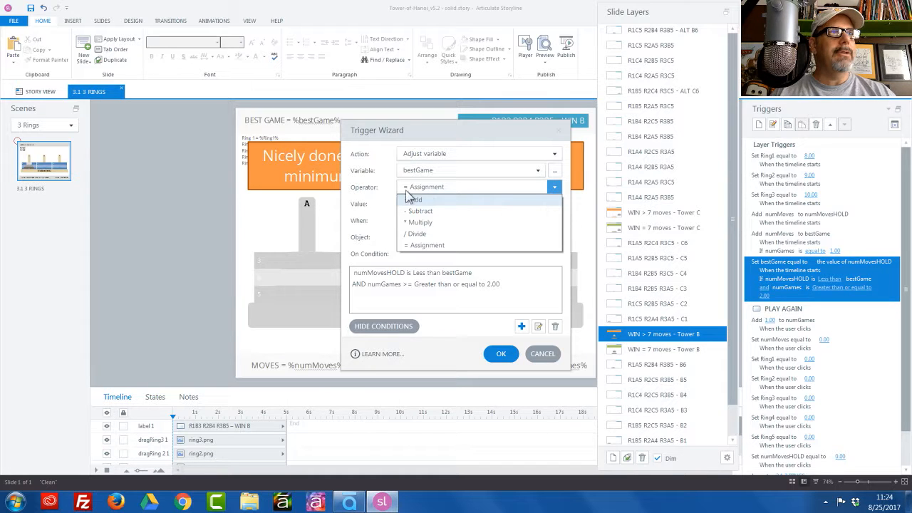
left_click(386, 200)
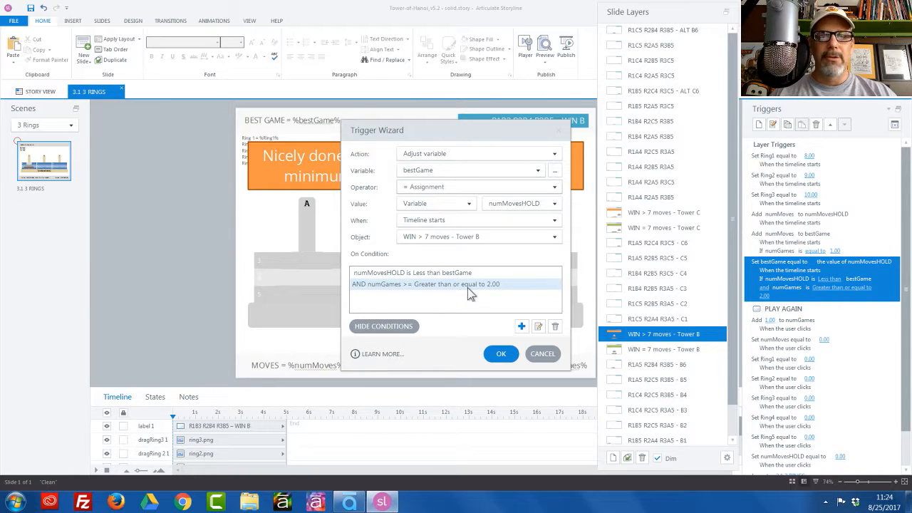
left_click(501, 355)
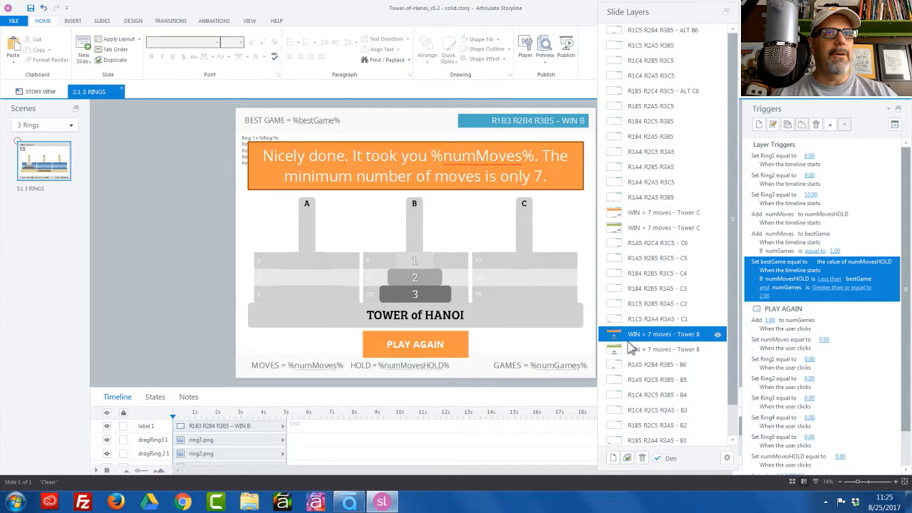
Reorder the PLAY AGAIN triggers so the numMovesHOLD reset sits directly below the numMoves reset.
left_click(779, 362)
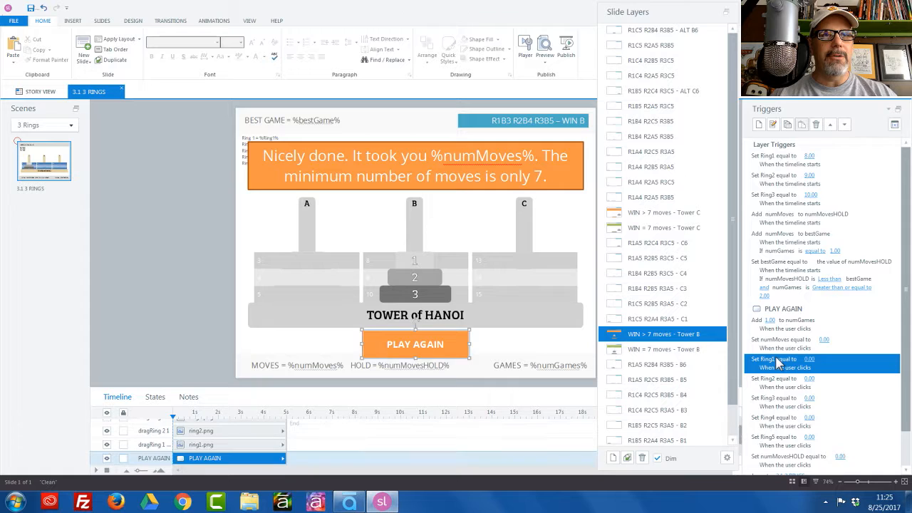
scroll(782, 385, "down", 1)
left_click(787, 431)
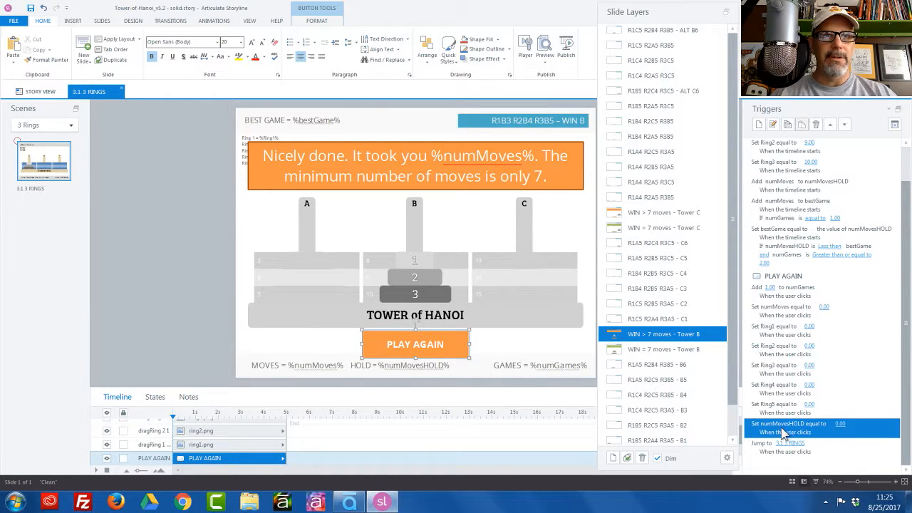
left_click(779, 312)
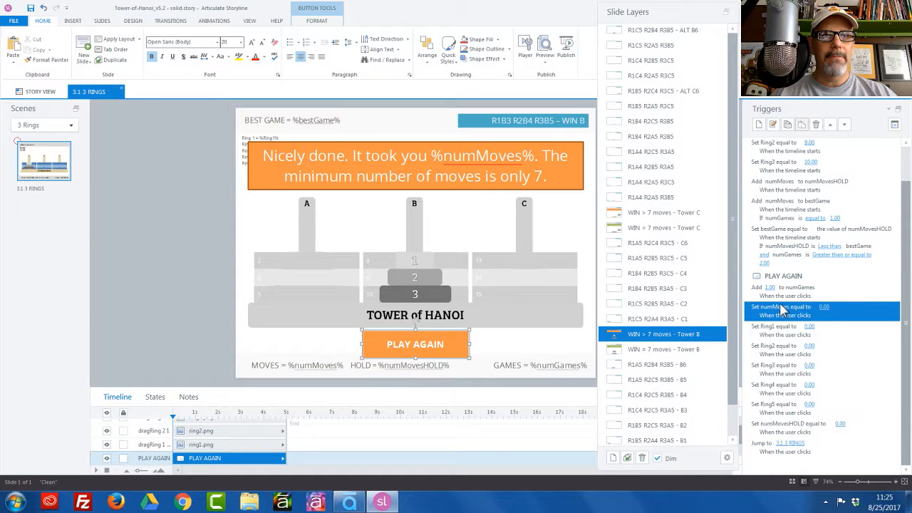
left_click(787, 429)
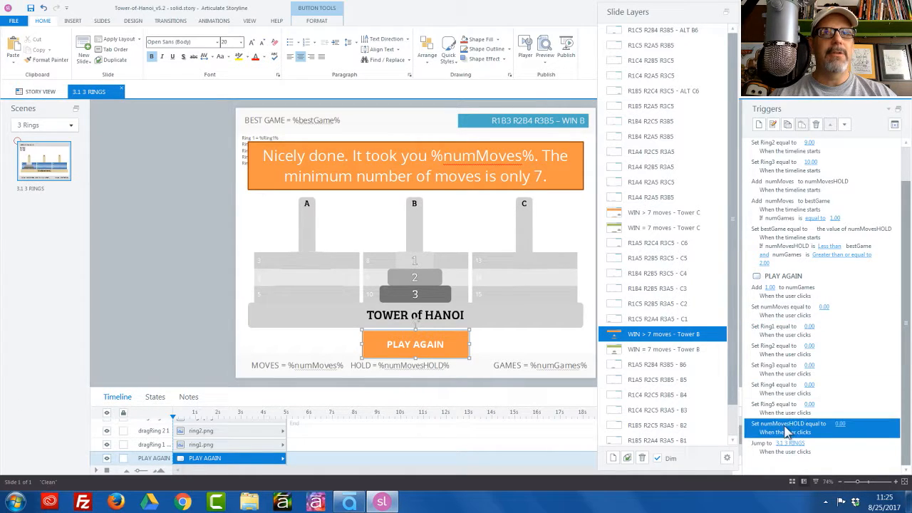
left_click(830, 125)
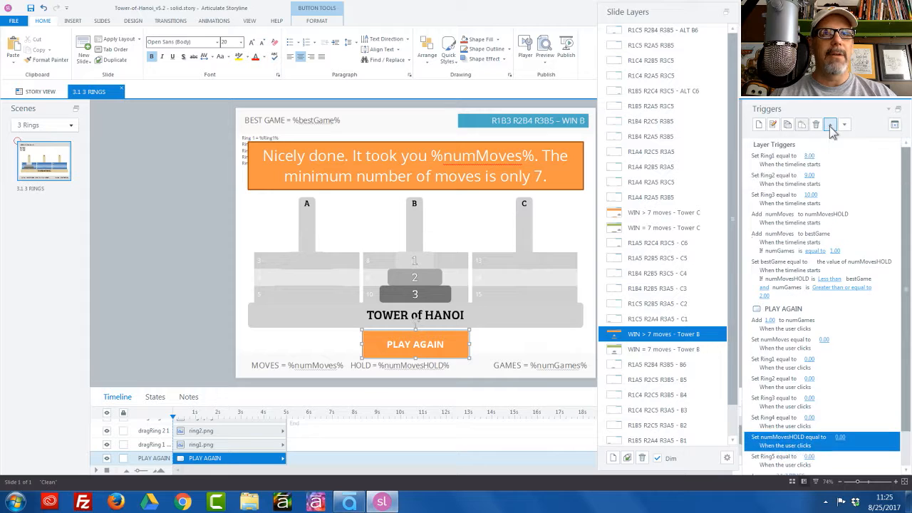
left_click(831, 125)
left_click(831, 125)
left_click(831, 125)
left_click(830, 124)
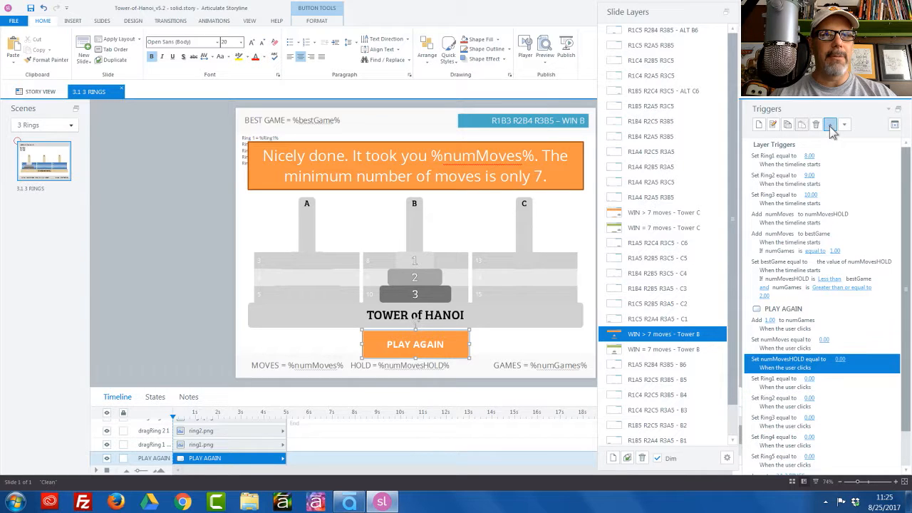
Inspect the settings of the PLAY AGAIN trigger that resets numMoves, leaving them unedited.
left_click(784, 343)
double_click(786, 345)
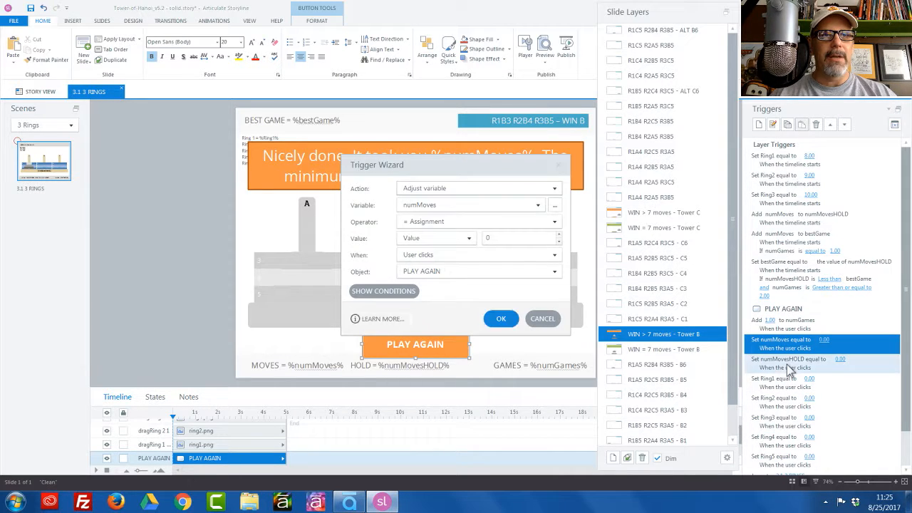
left_click(542, 321)
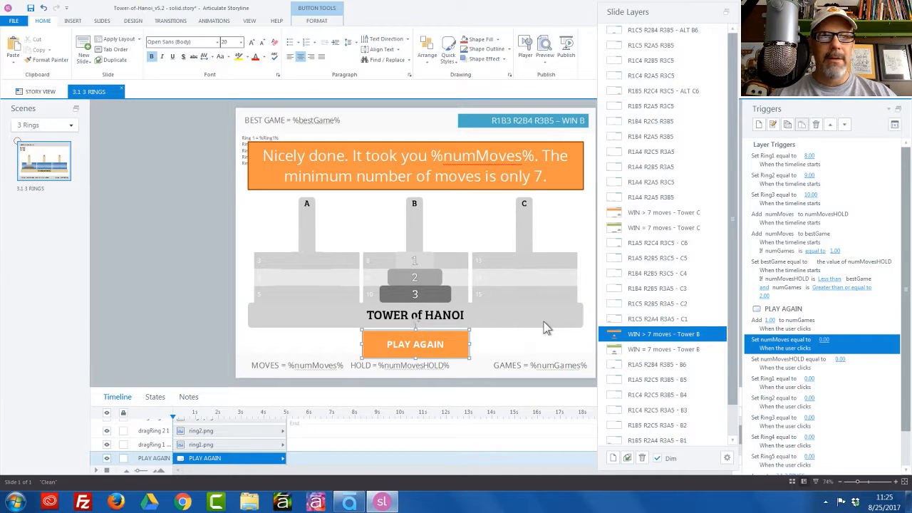
Check the triggers on the WIN = 7 moves and WIN > 7 moves layers for Tower C.
left_click(655, 351)
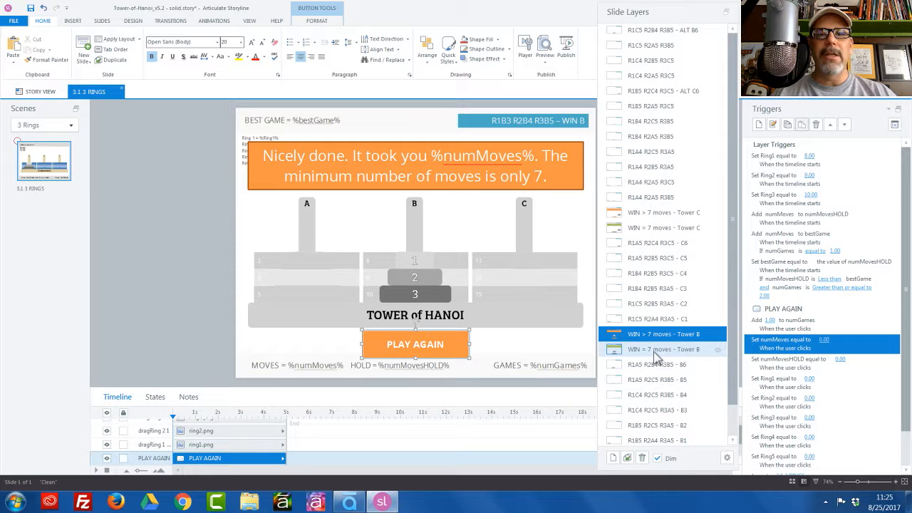
left_click(662, 230)
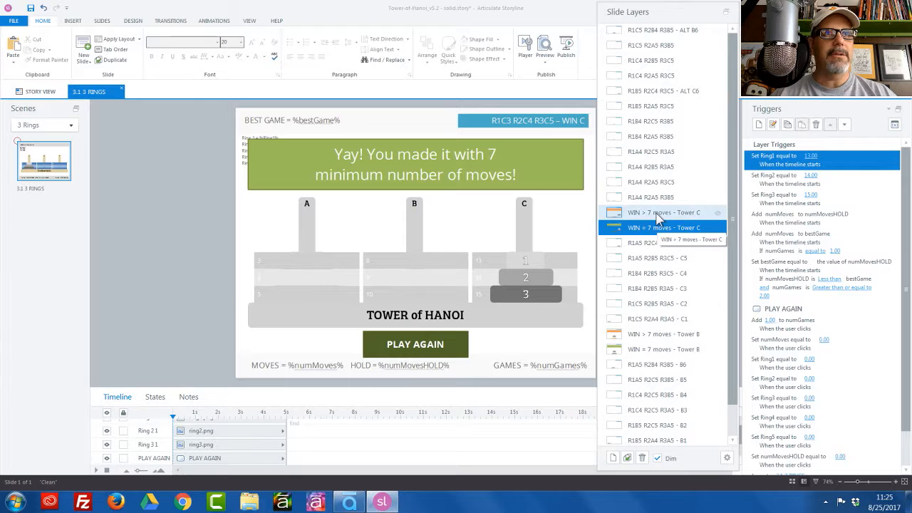
left_click(659, 213)
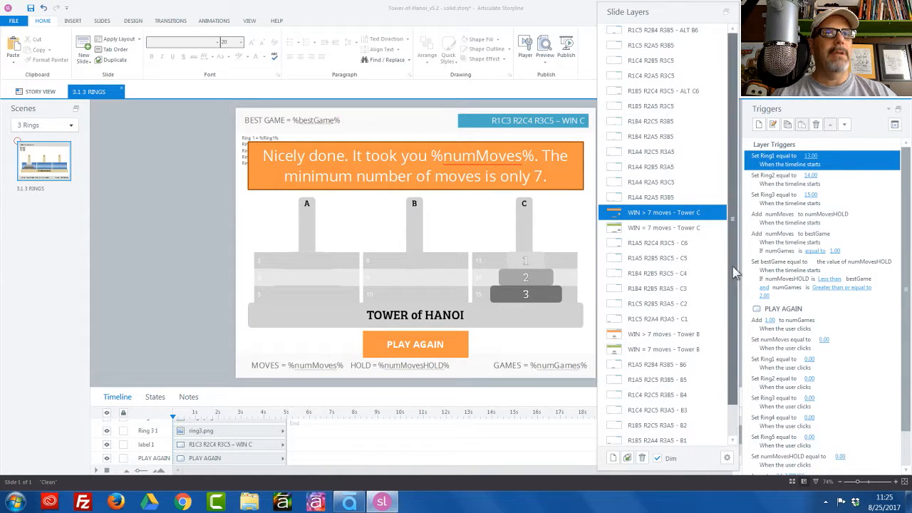
Examine the ring-drop triggers that add to numMoves on the R1B5 R2A4 R3A5 - B1 and R1B4 R2B5 R3C5 - C4 layers.
left_click_drag(735, 265, 734, 334)
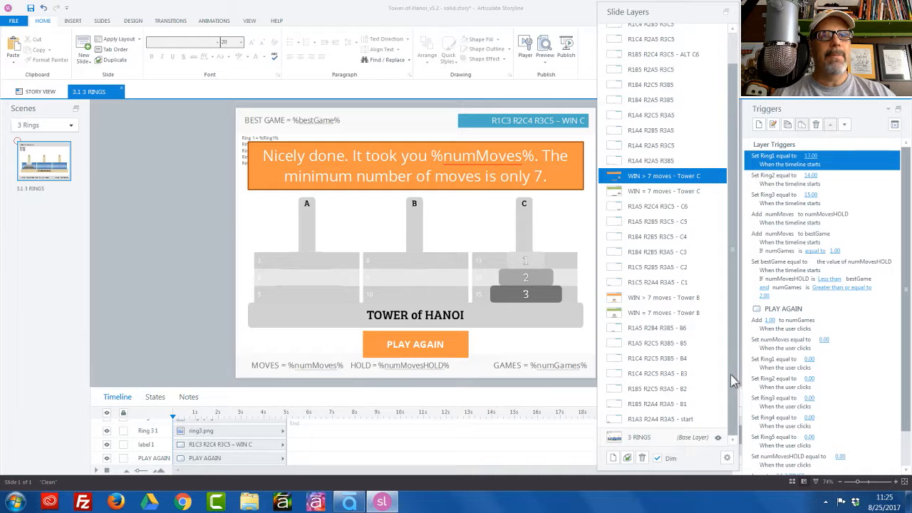
left_click(676, 405)
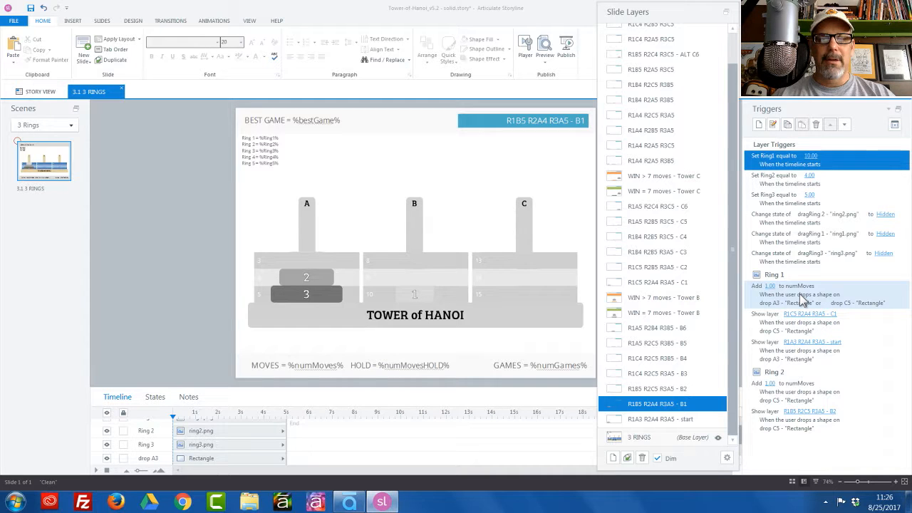
left_click(800, 294)
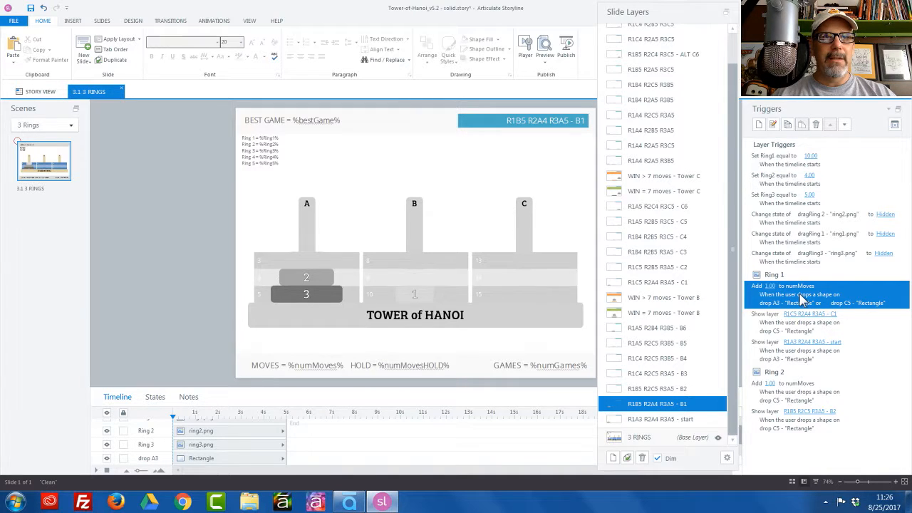
left_click(795, 400)
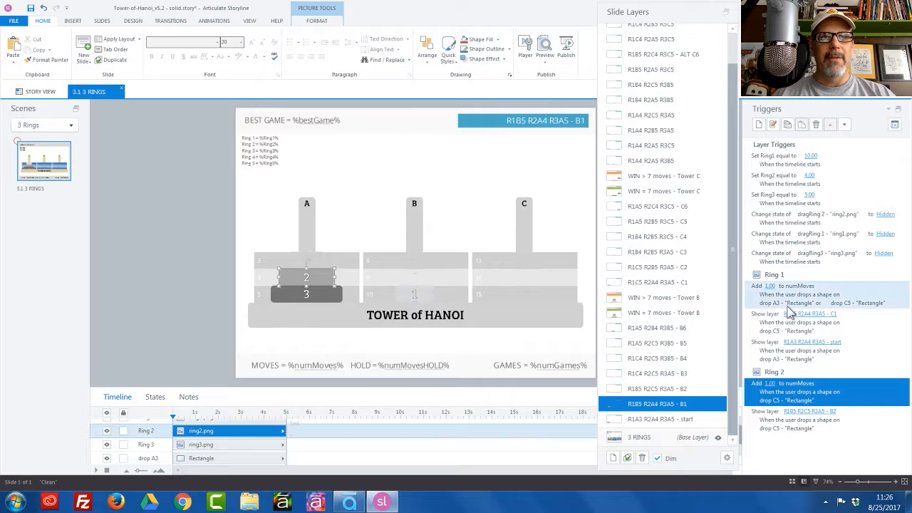
left_click(650, 239)
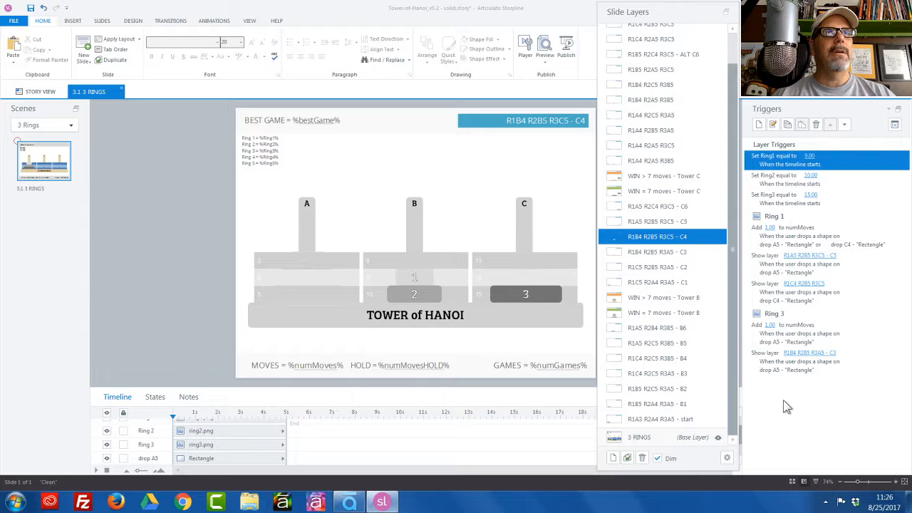
Preview this slide and move ring 1 to tower C, ring 2 to B, ring 1 onto ring 2, and ring 3 to C.
left_click(546, 64)
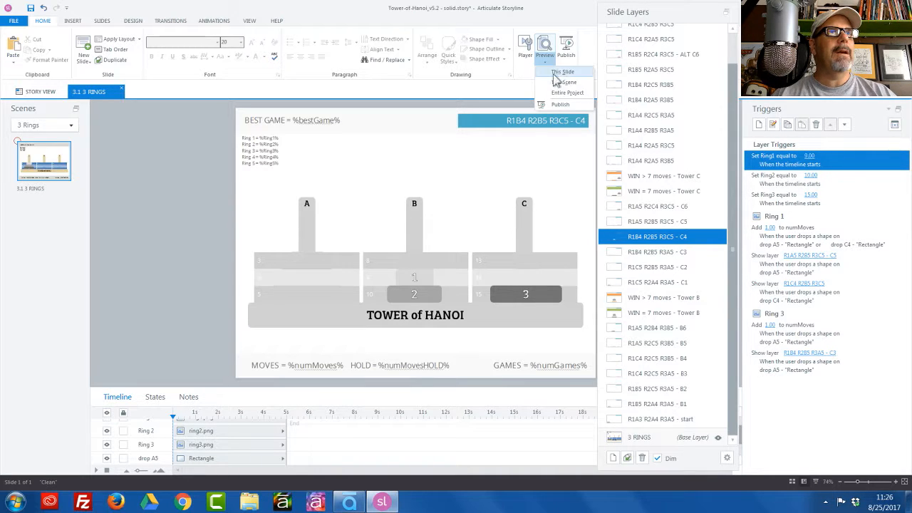
left_click(560, 74)
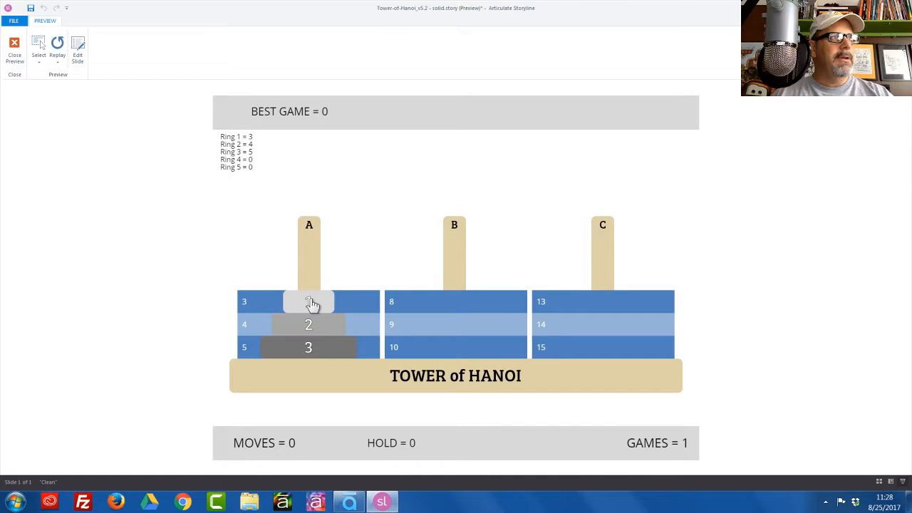
left_click(443, 281)
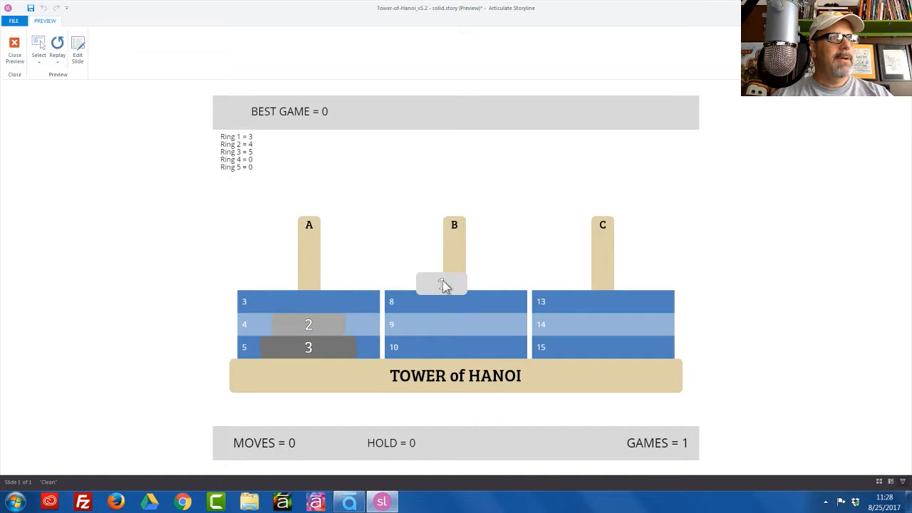
left_click(562, 342)
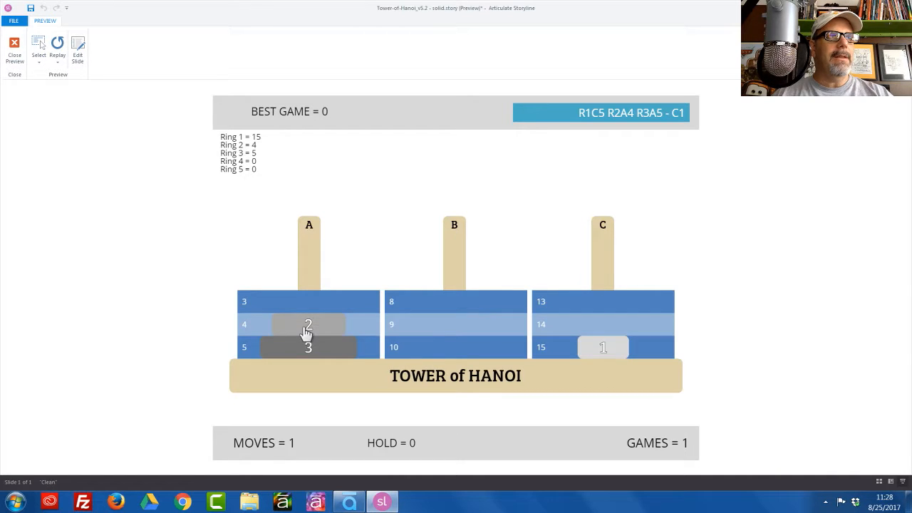
left_click_drag(307, 331, 420, 347)
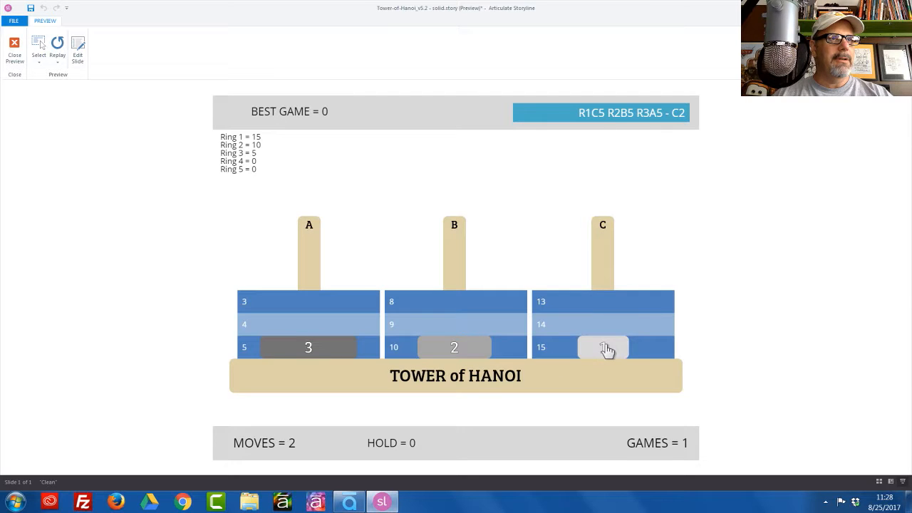
left_click_drag(606, 350, 483, 326)
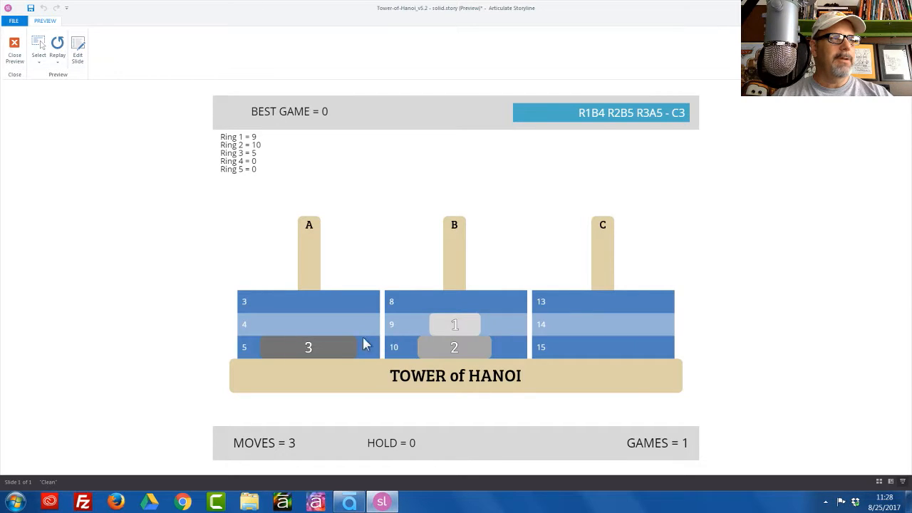
left_click_drag(344, 350, 570, 348)
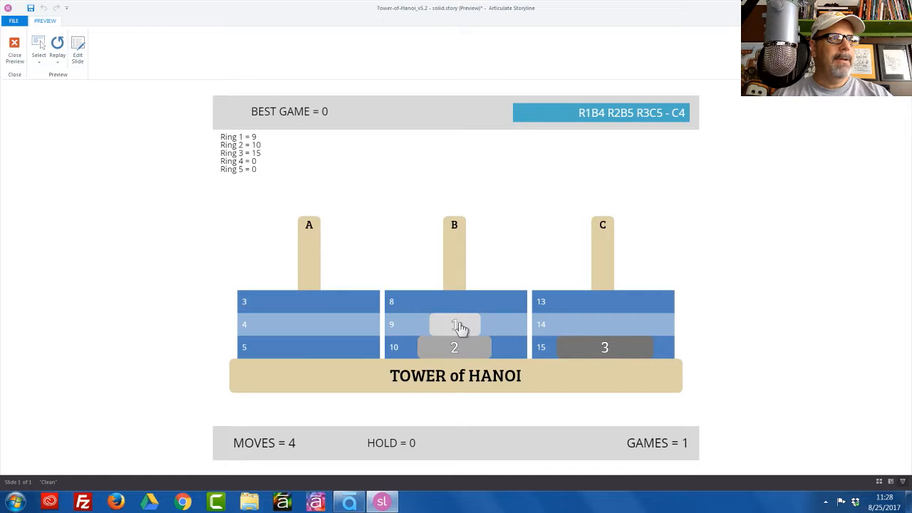
Stack rings 1 and 2 on tower A by moving ring 1 to C, ring 2 to A, and ring 1 onto ring 2.
left_click_drag(460, 327, 591, 322)
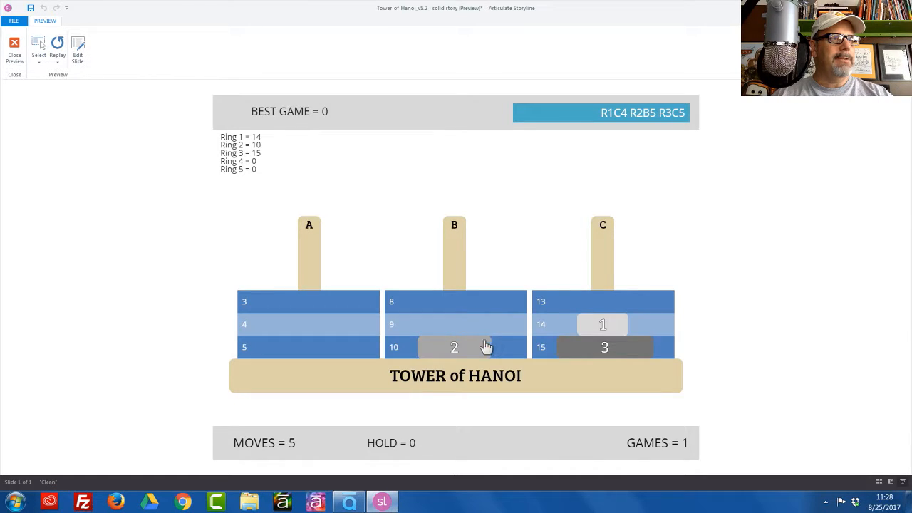
left_click_drag(484, 347, 345, 357)
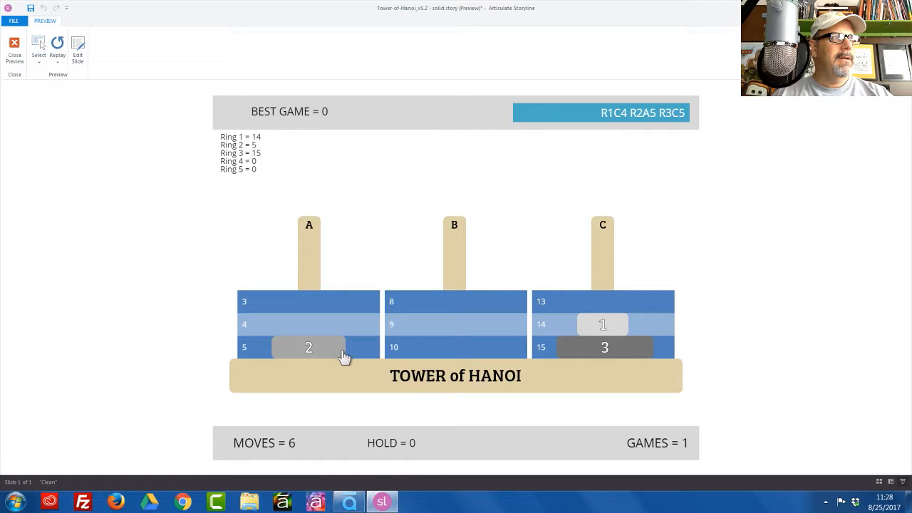
left_click_drag(599, 325, 467, 328)
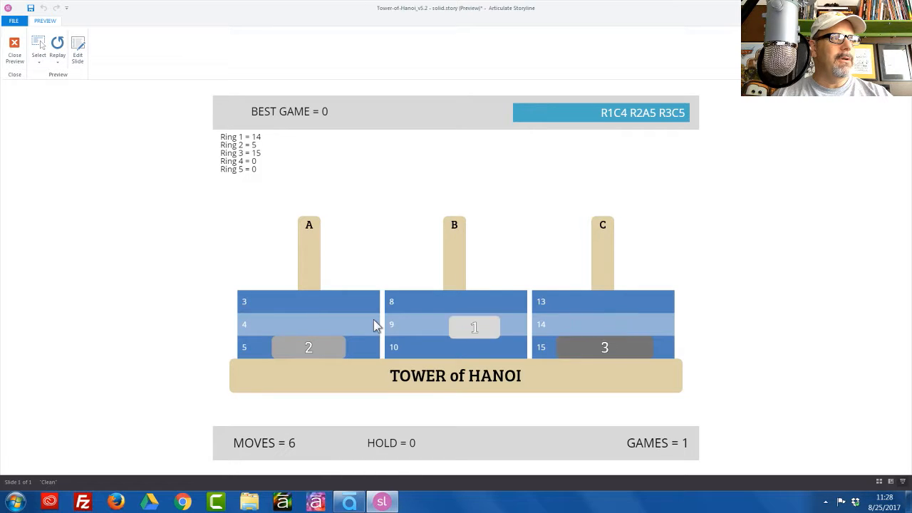
left_click_drag(374, 322, 373, 320)
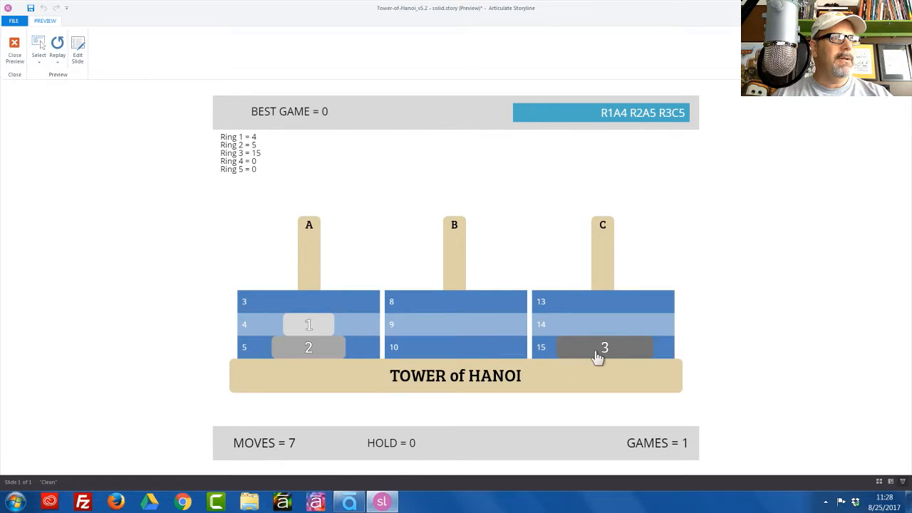
Move ring 3 to tower B, ring 1 to tower C, and ring 2 onto ring 3.
left_click_drag(605, 350, 473, 348)
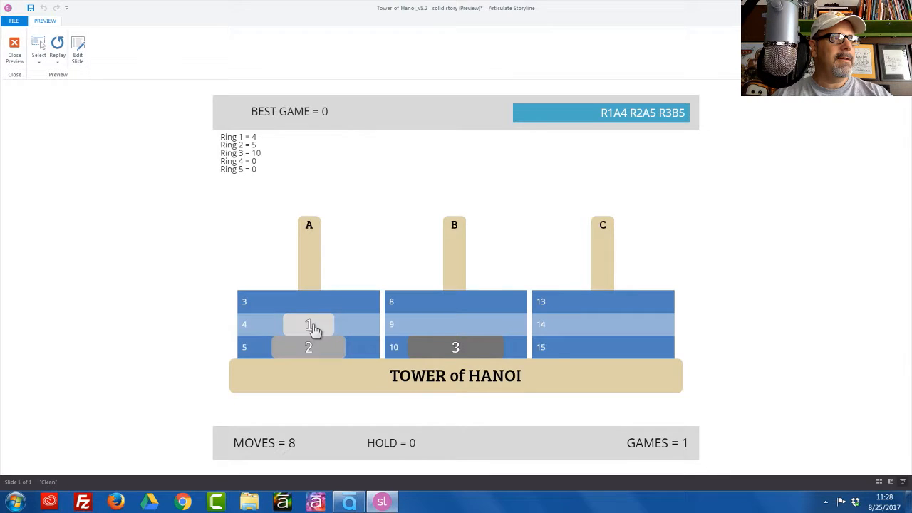
left_click_drag(314, 328, 584, 354)
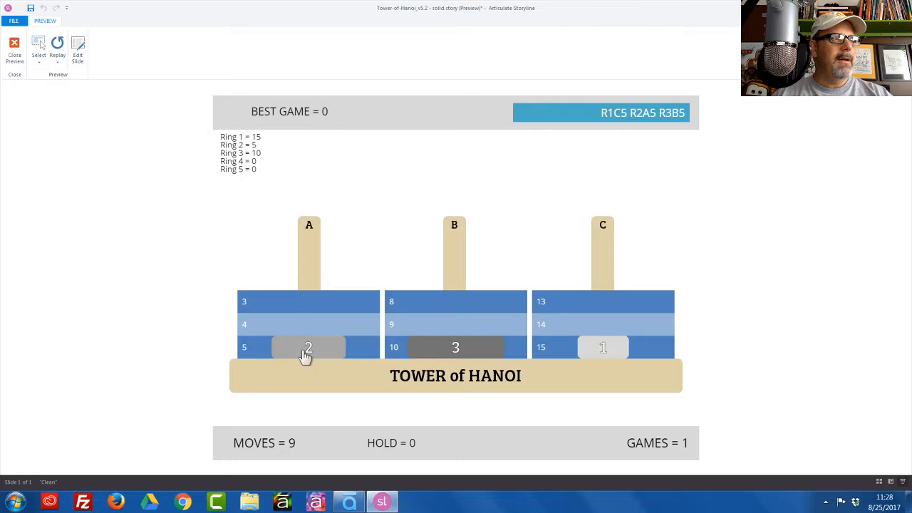
left_click_drag(306, 350, 439, 330)
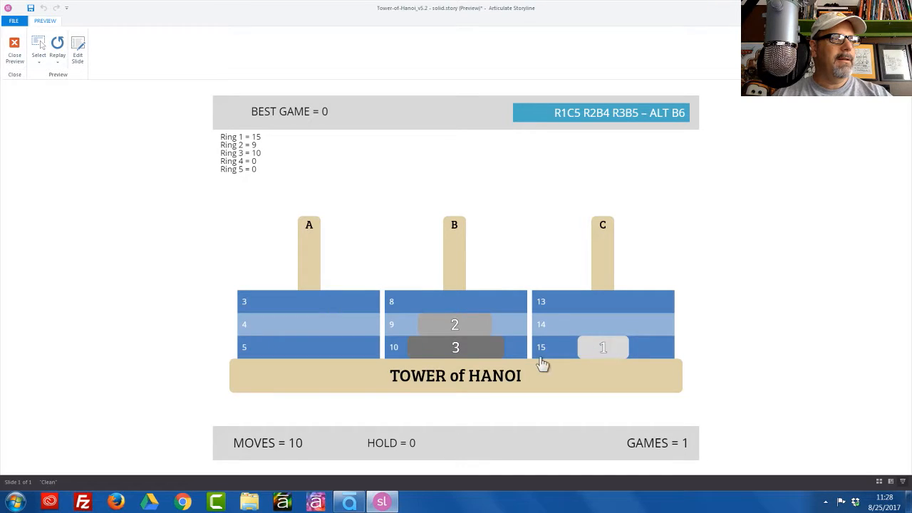
Finish the game by moving ring 1 onto ring 2 on tower B, and play again.
left_click_drag(541, 364, 455, 302)
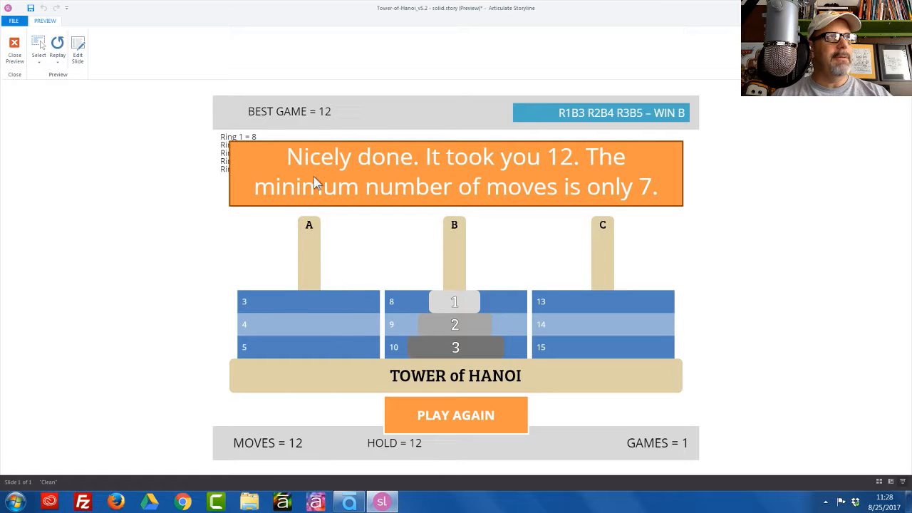
left_click(467, 421)
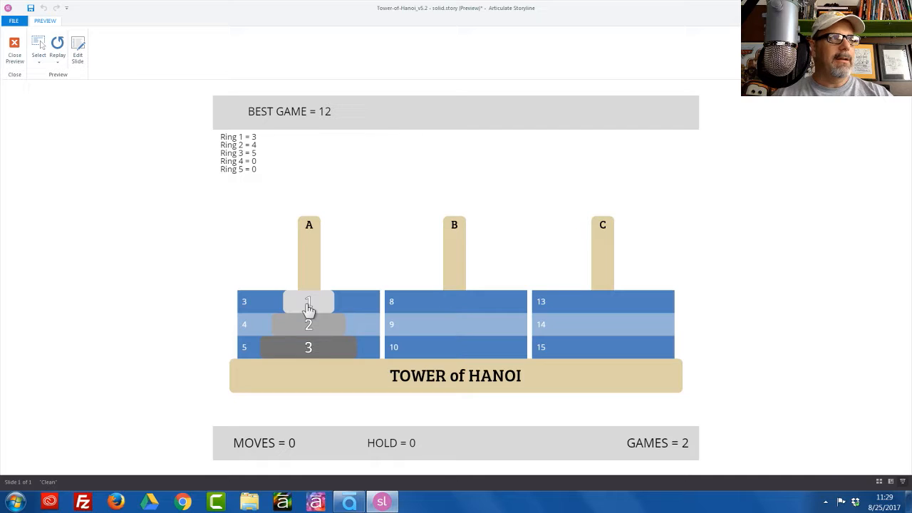
Move ring 1 to tower C, ring 2 to tower B, ring 1 onto ring 2, and ring 3 to tower C.
left_click_drag(308, 308, 535, 348)
left_click_drag(308, 331, 434, 354)
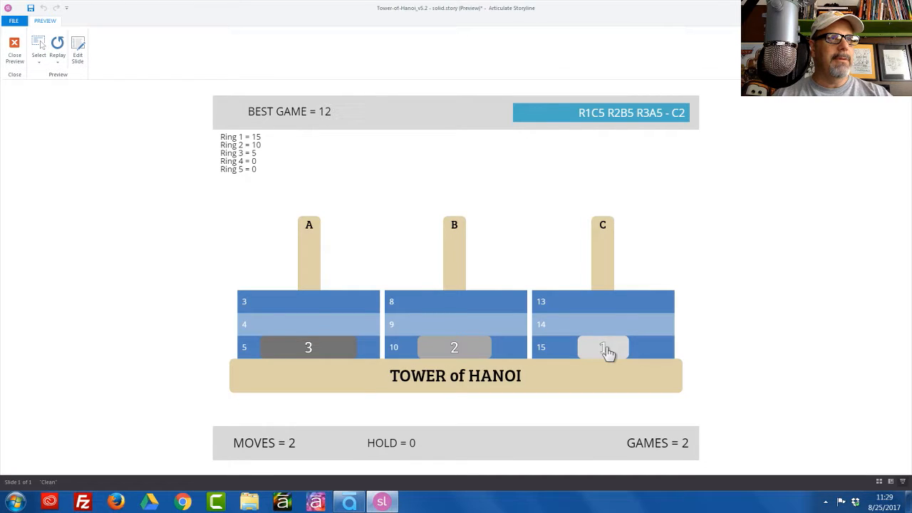
left_click_drag(601, 350, 456, 330)
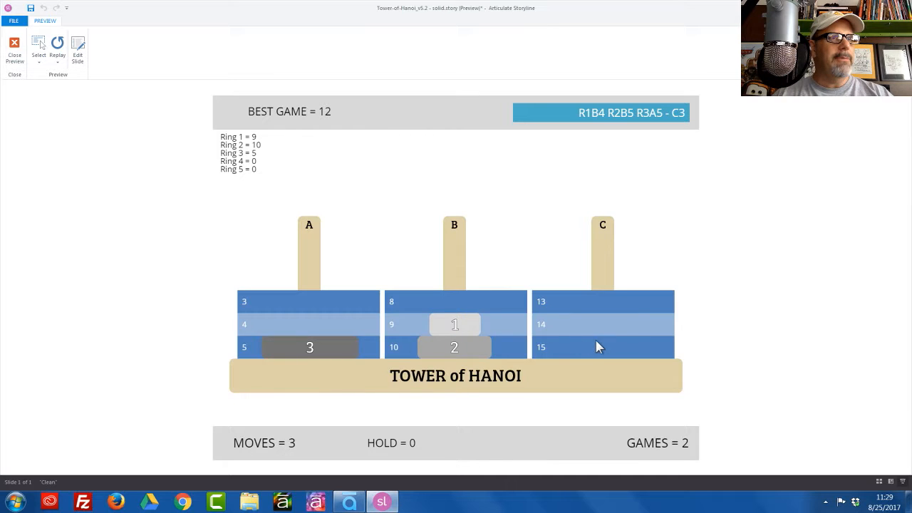
left_click_drag(326, 345, 597, 343)
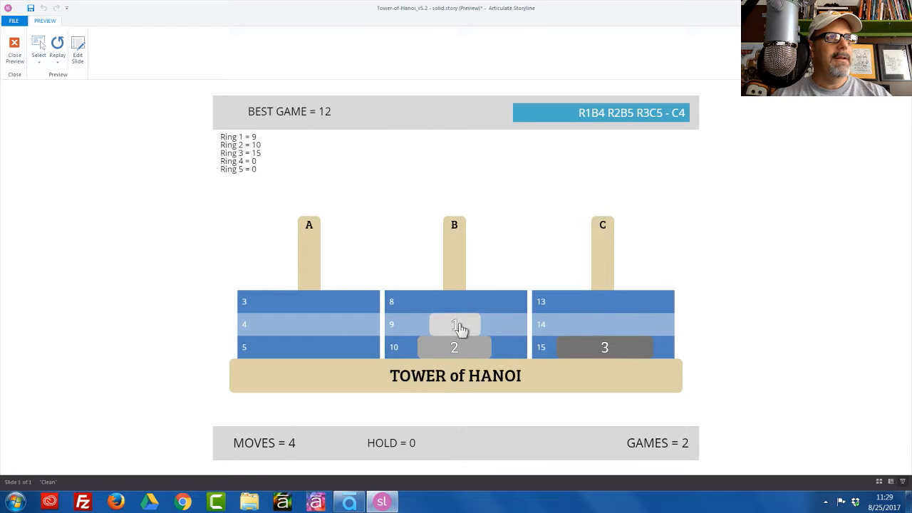
Put ring 1 onto ring 3 on tower C, and make extra moves by taking ring 2 off tower B and back.
left_click_drag(460, 326, 334, 335)
left_click_drag(573, 321, 586, 325)
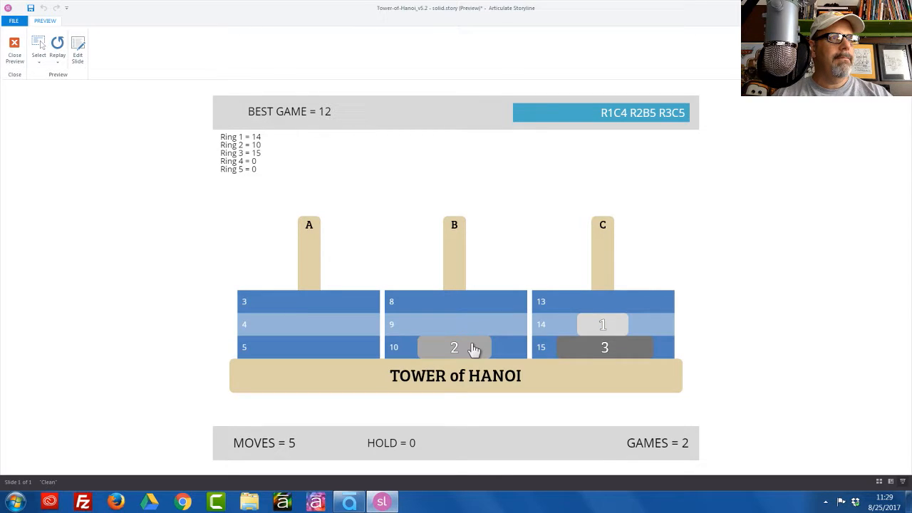
mouse_move(474, 349)
left_mouse_down()
mouse_move(357, 354)
mouse_move(467, 350)
left_mouse_up()
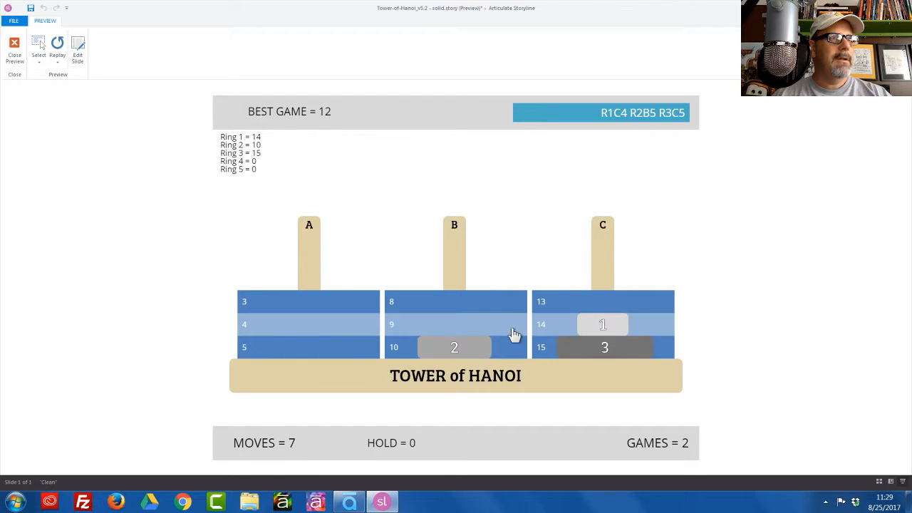
Complete the game on tower C by moving ring 1 to tower A, ring 2 onto ring 3, and ring 1 onto ring 2.
left_click_drag(602, 325, 313, 356)
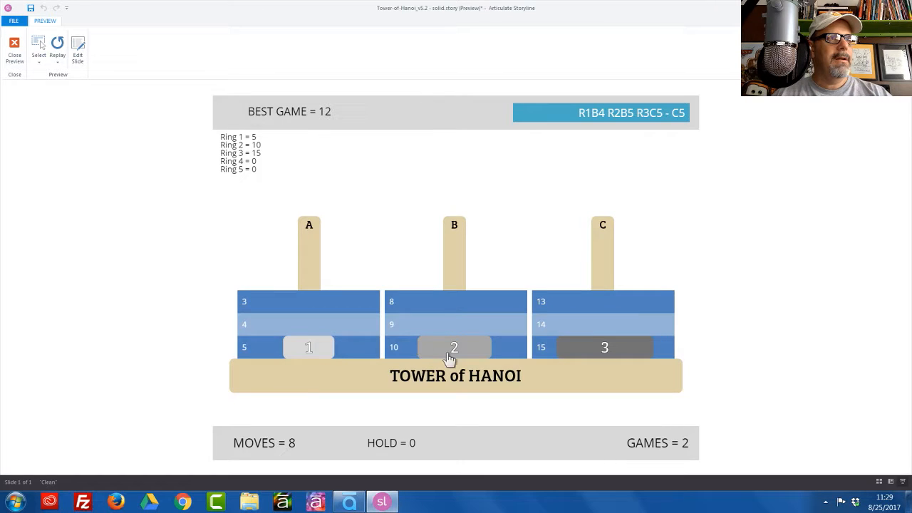
left_click_drag(449, 356, 591, 326)
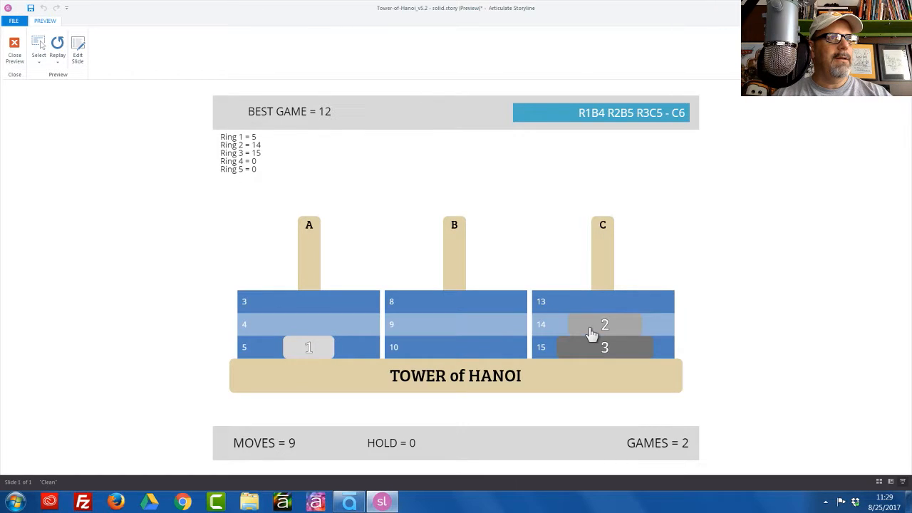
left_click_drag(312, 350, 610, 305)
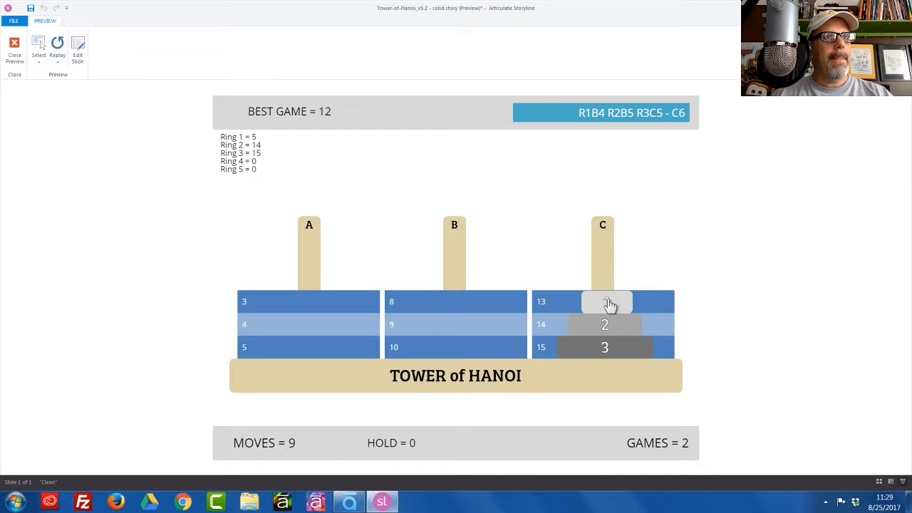
left_click_drag(610, 305, 608, 303)
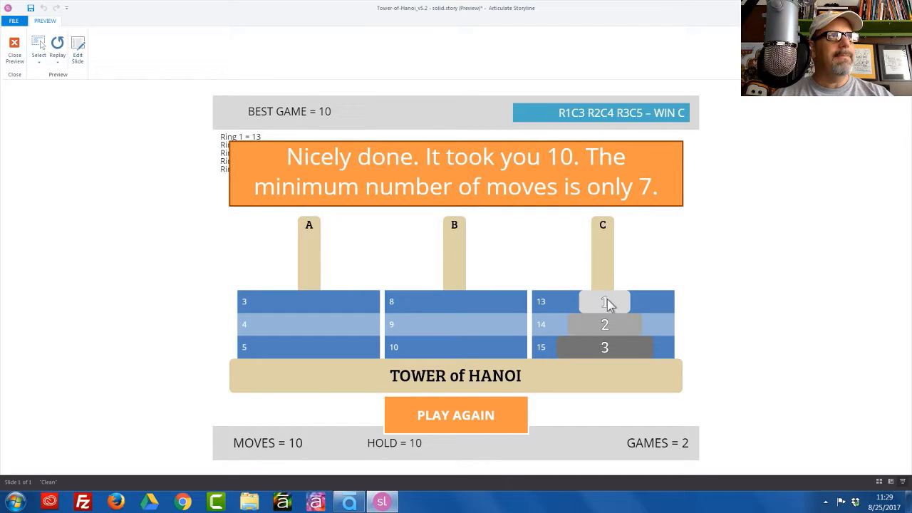
Play again, moving ring 1 to tower C, ring 2 to B, ring 1 onto ring 2, and ring 3 to C.
left_click(470, 419)
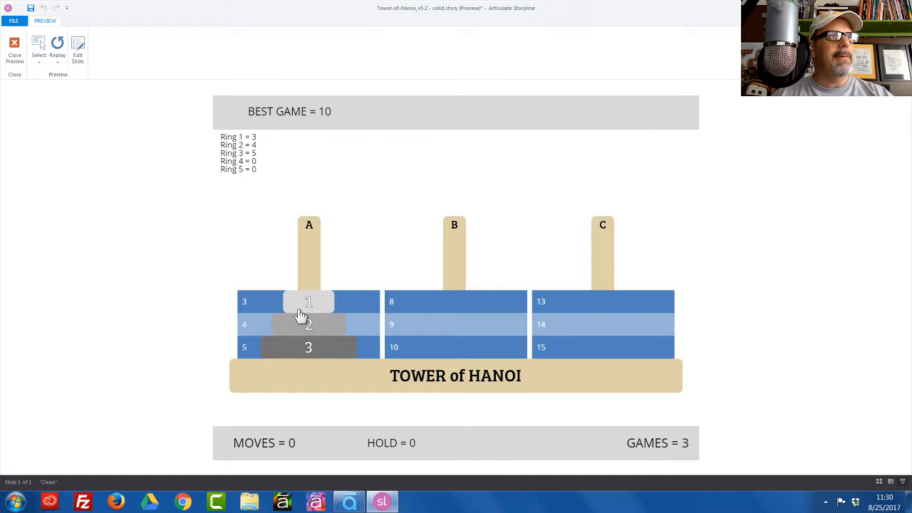
left_click_drag(309, 307, 570, 342)
left_click_drag(321, 332, 449, 354)
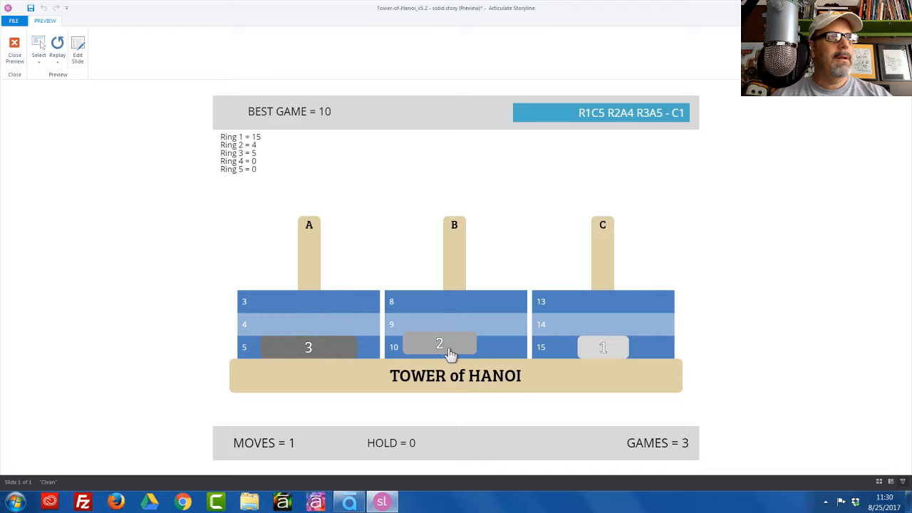
left_click_drag(611, 350, 443, 327)
left_click_drag(335, 354, 581, 357)
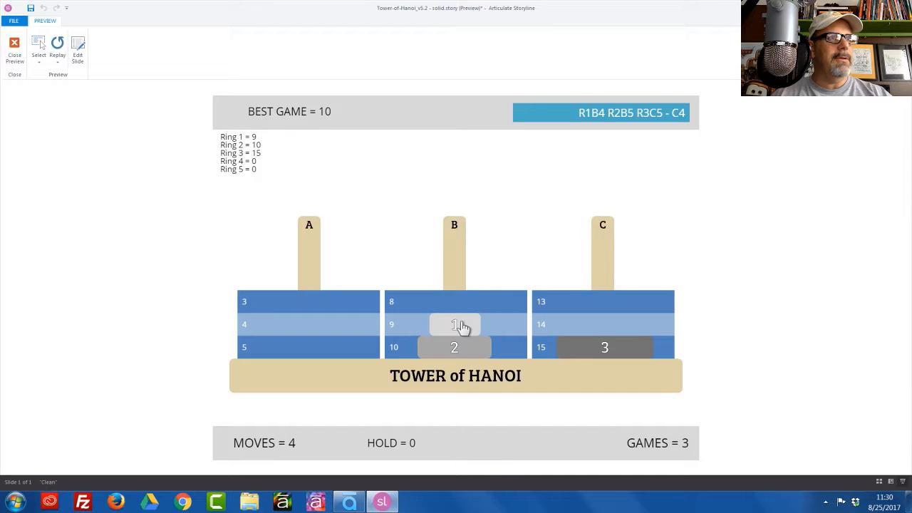
Win in the minimum number of moves by moving ring 1 to tower A, ring 2 onto ring 3, and ring 1 onto ring 2.
left_click_drag(343, 341, 318, 346)
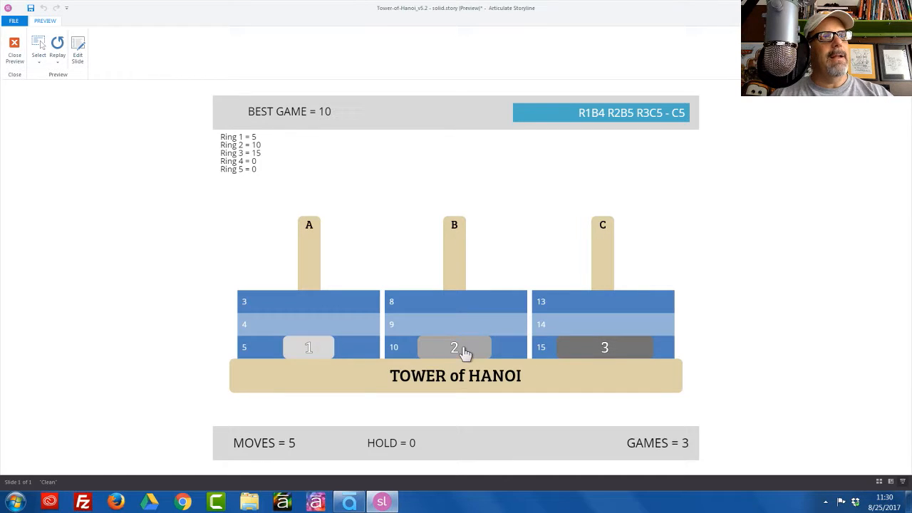
left_click_drag(463, 353, 615, 321)
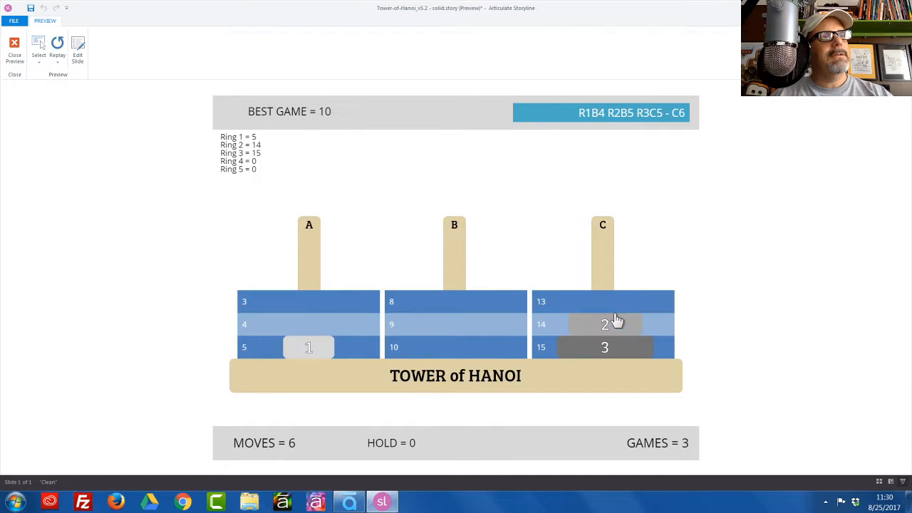
left_click_drag(309, 350, 610, 307)
left_click_drag(610, 304, 608, 304)
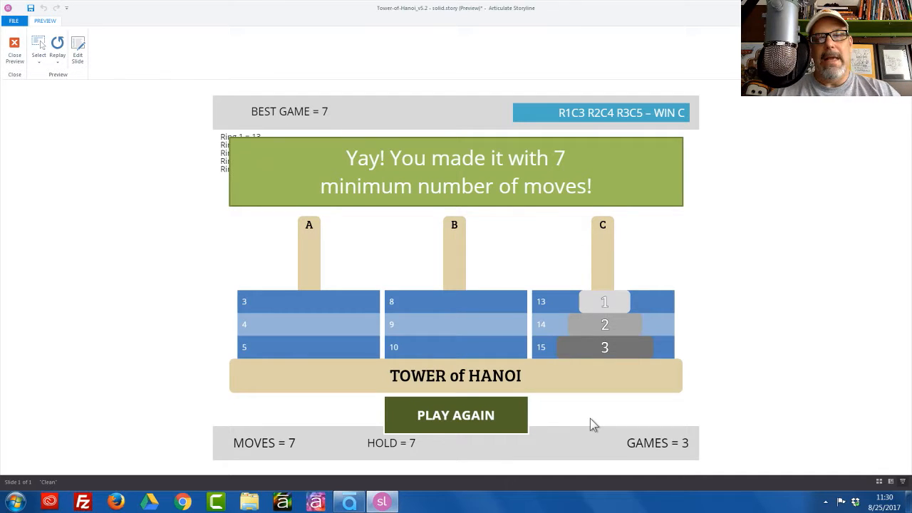
Reset the game for another round and close the preview.
left_click(469, 420)
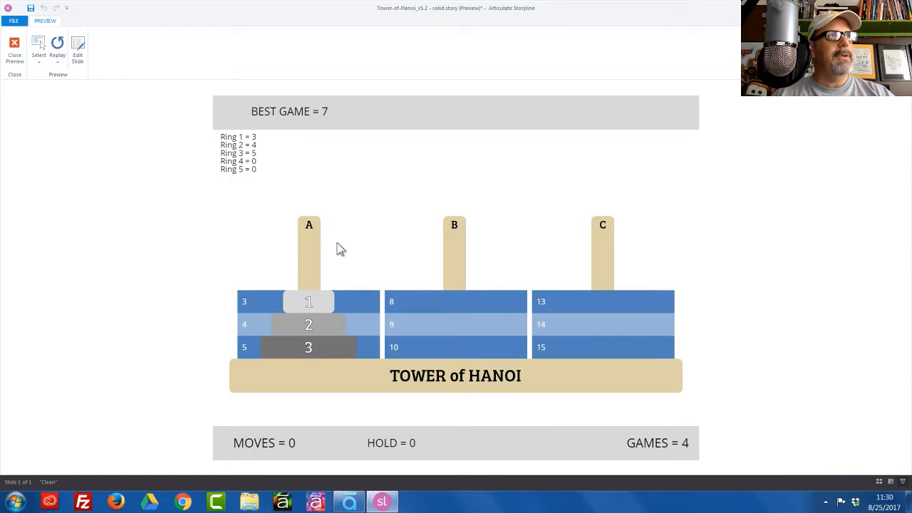
left_click(14, 47)
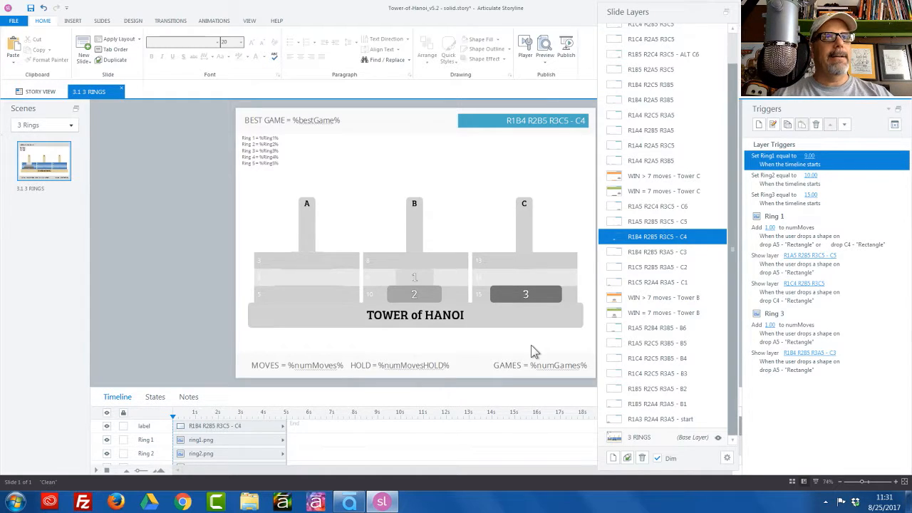
Open the project variables and rename the bestGame variable to LV1bestGame.
left_click(895, 126)
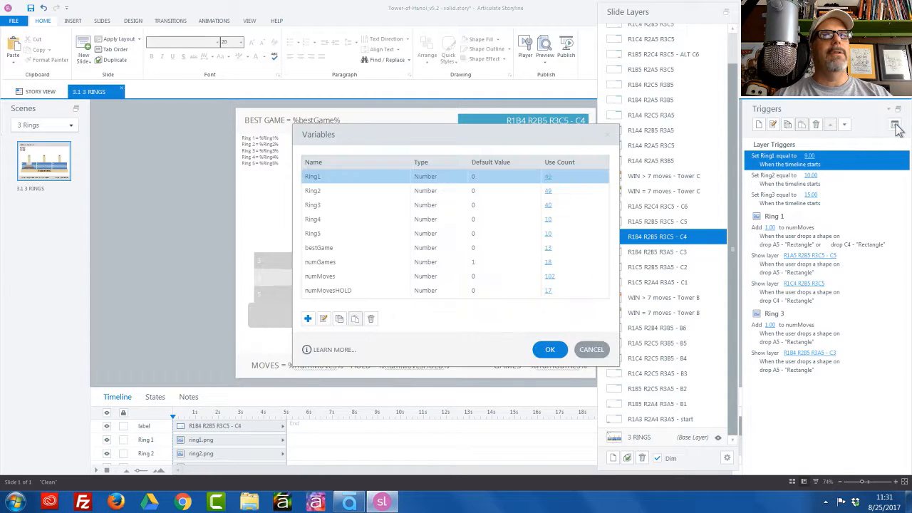
left_click(345, 258)
left_click(308, 250)
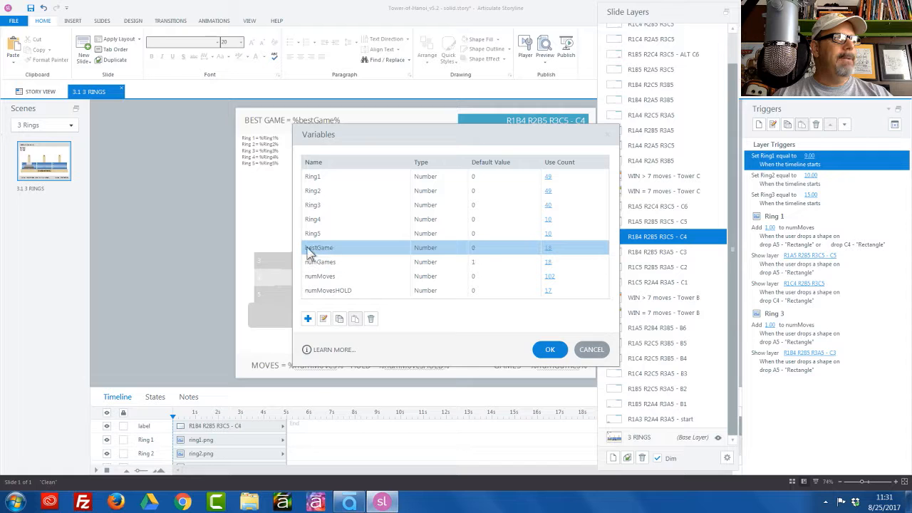
double_click(310, 250)
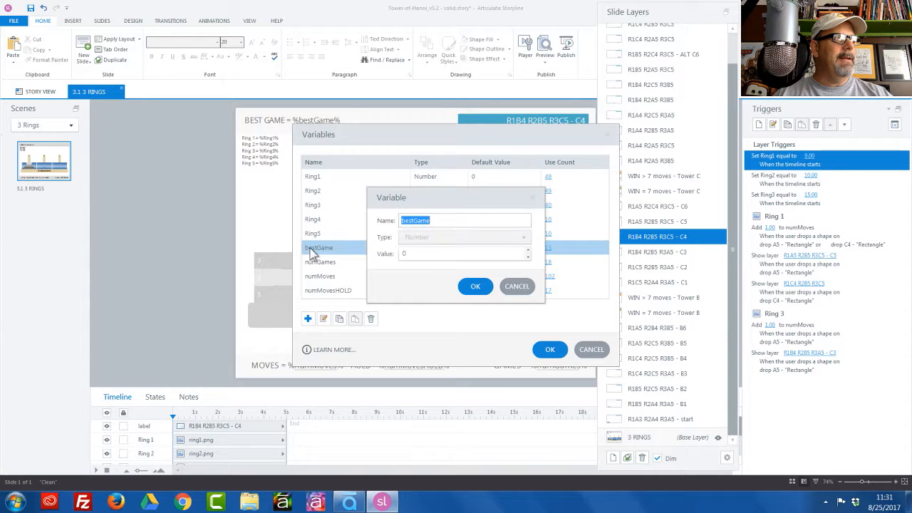
left_click(403, 221)
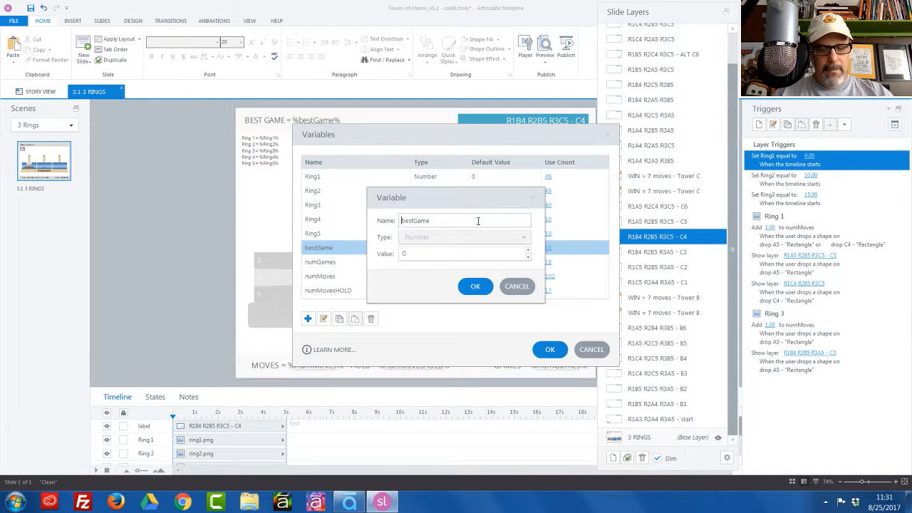
type("LV1")
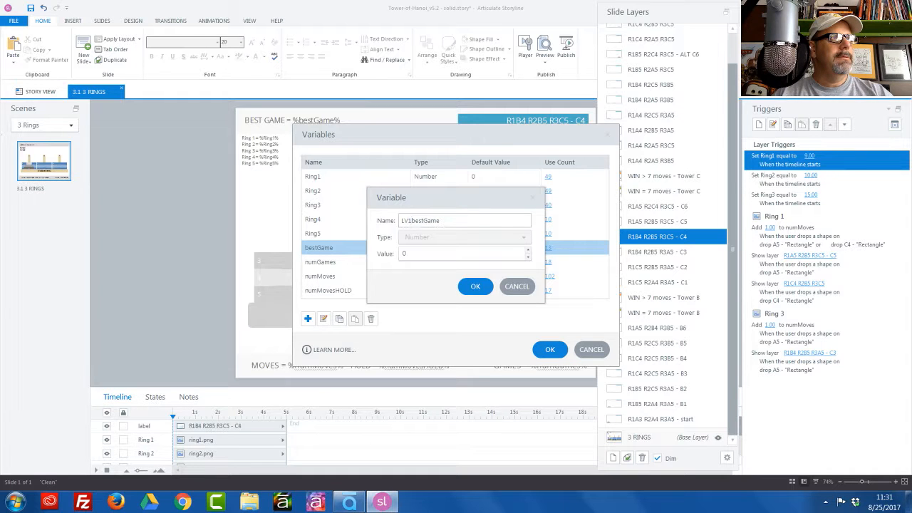
key("Return")
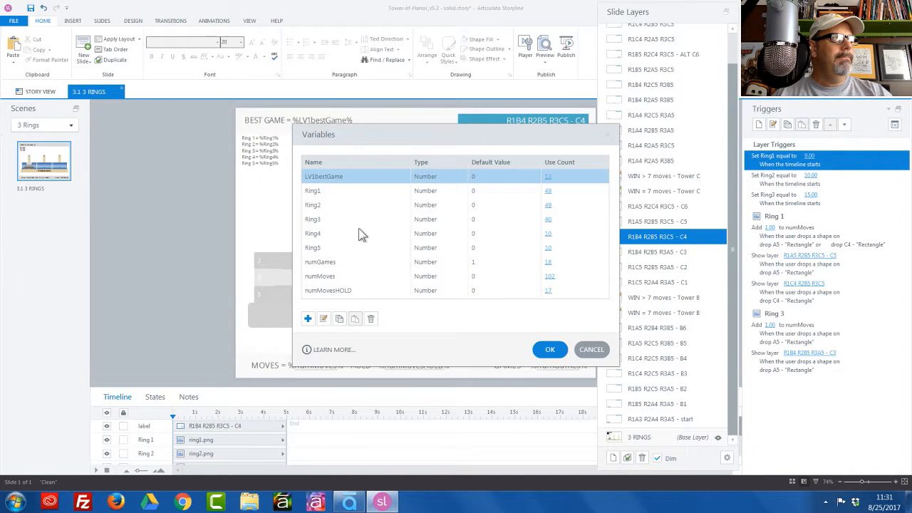
Rename the numGames variable to LV1numGames.
left_click(324, 264)
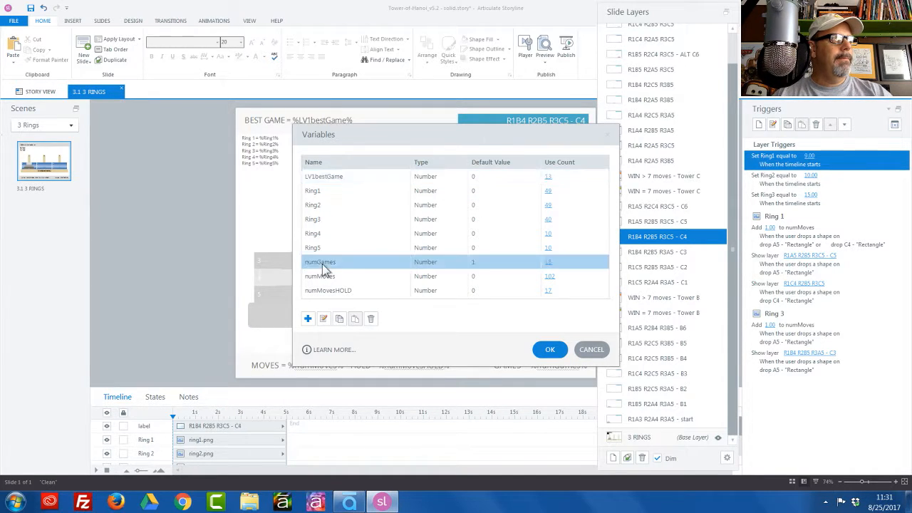
left_click(324, 264)
left_click(304, 262)
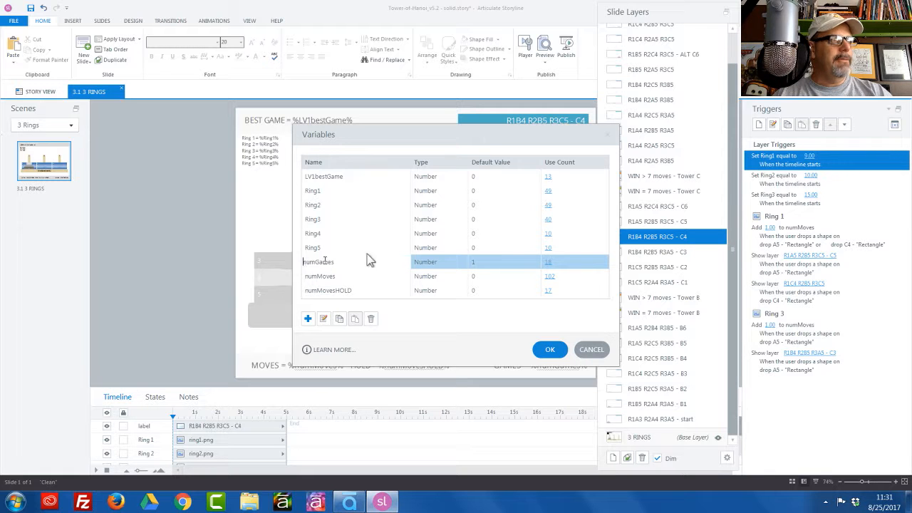
type("LV1")
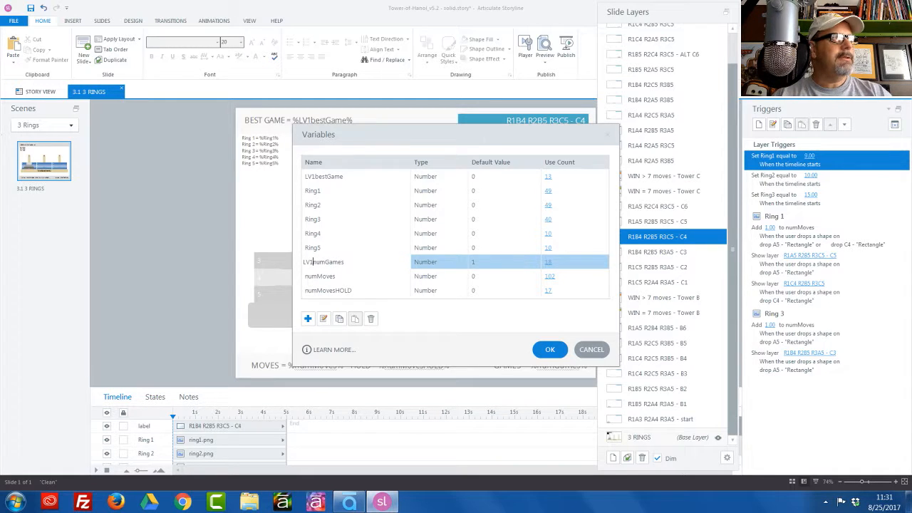
Rename the numMoves variable to LV1numMoves.
left_click(340, 281)
left_click(327, 278)
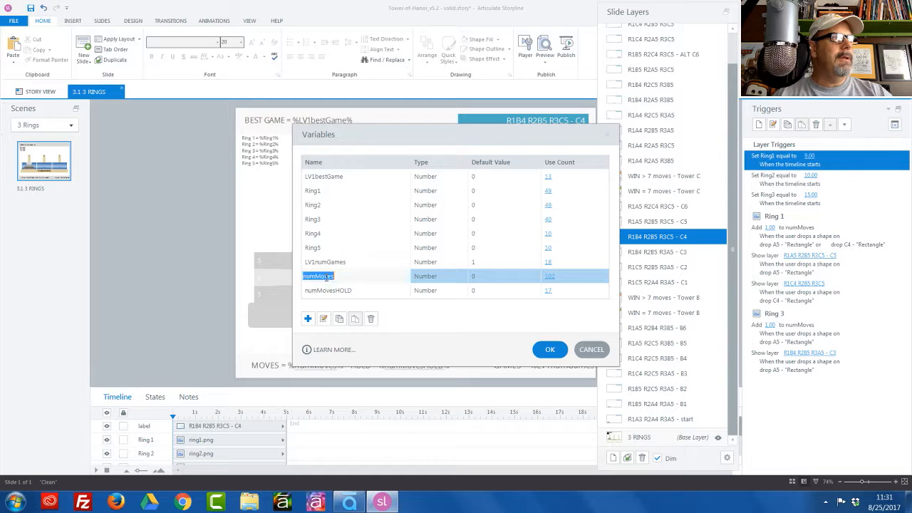
left_click(326, 277)
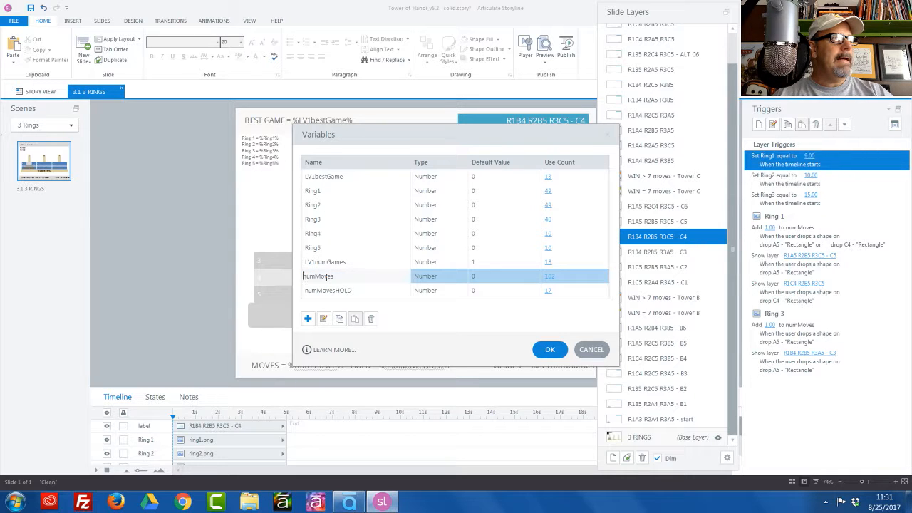
key("Home")
type("LV1")
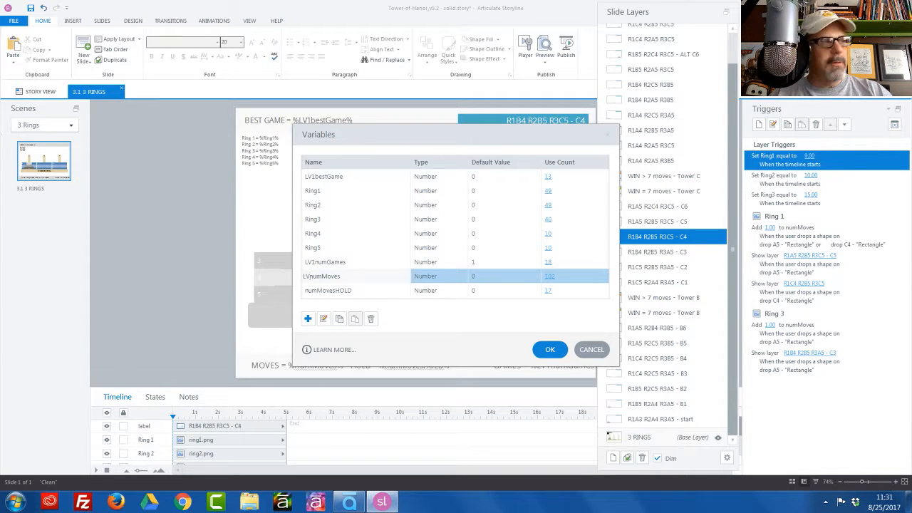
key("Return")
left_click(329, 289)
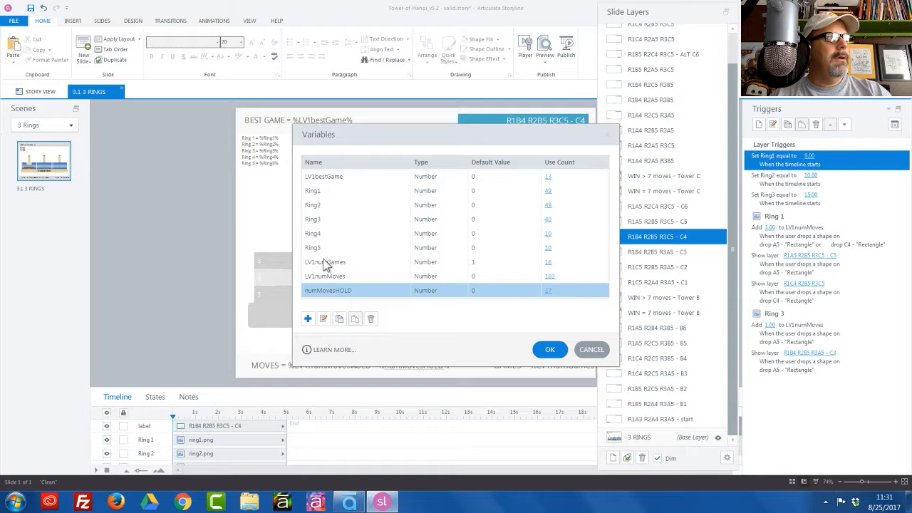
Change the level prefix of the LV1bestGame variable so its name is LV2bestGame.
left_click(317, 177)
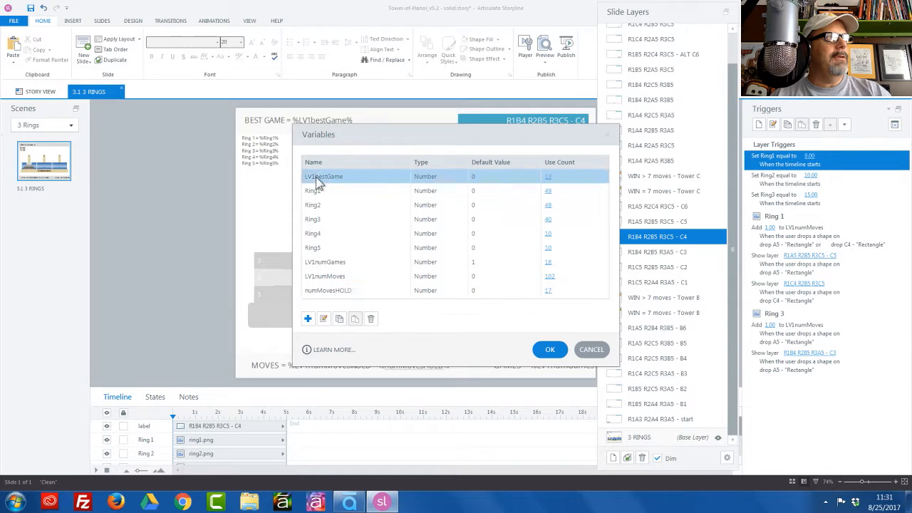
left_click(317, 178)
left_click(317, 178)
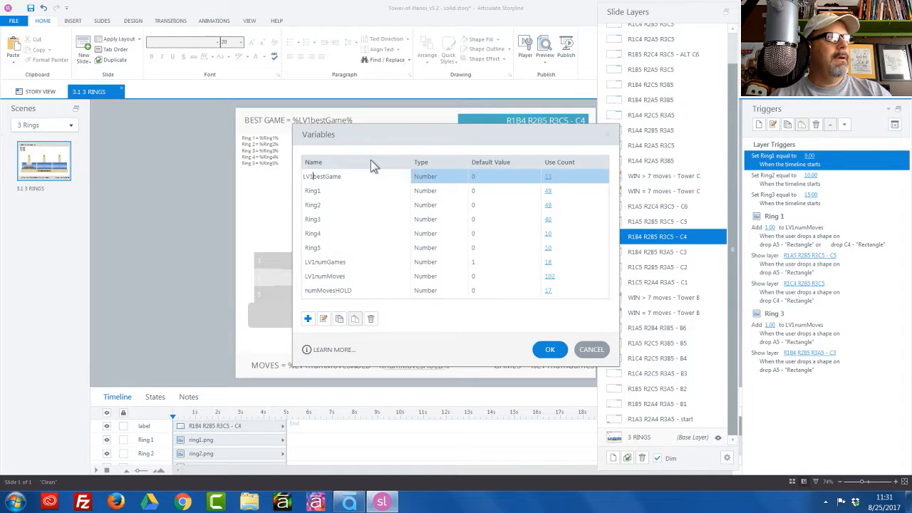
key("BackSpace")
type("2")
left_click(357, 190)
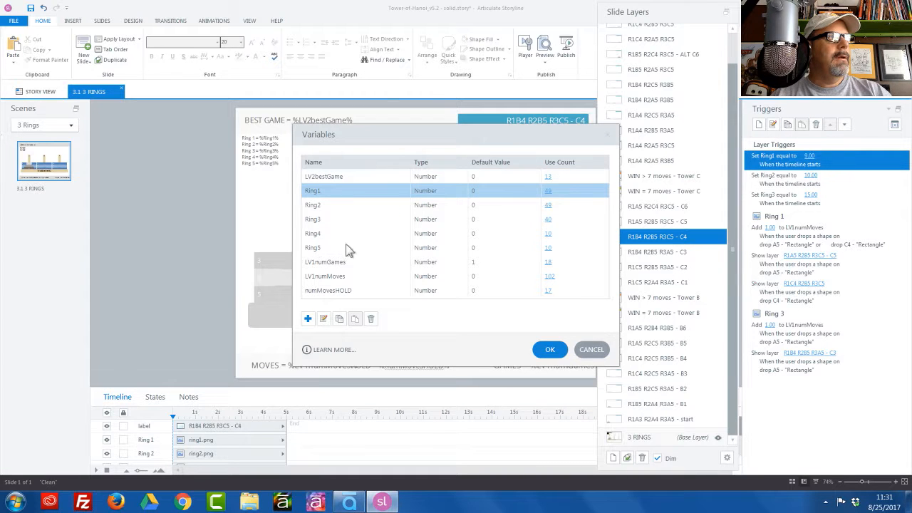
Change the level prefix of the LV1numGames variable so its name is LV2numGames.
left_click(322, 261)
left_click(322, 262)
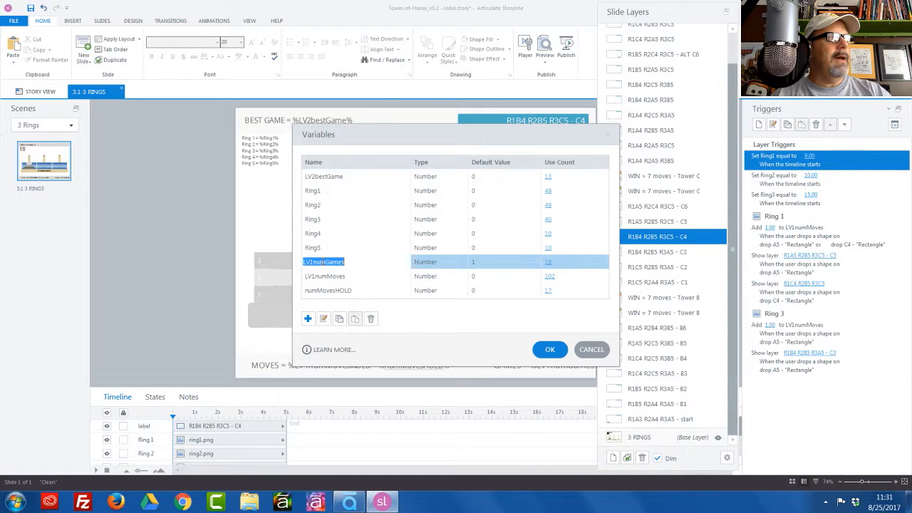
left_click(312, 262)
key("BackSpace")
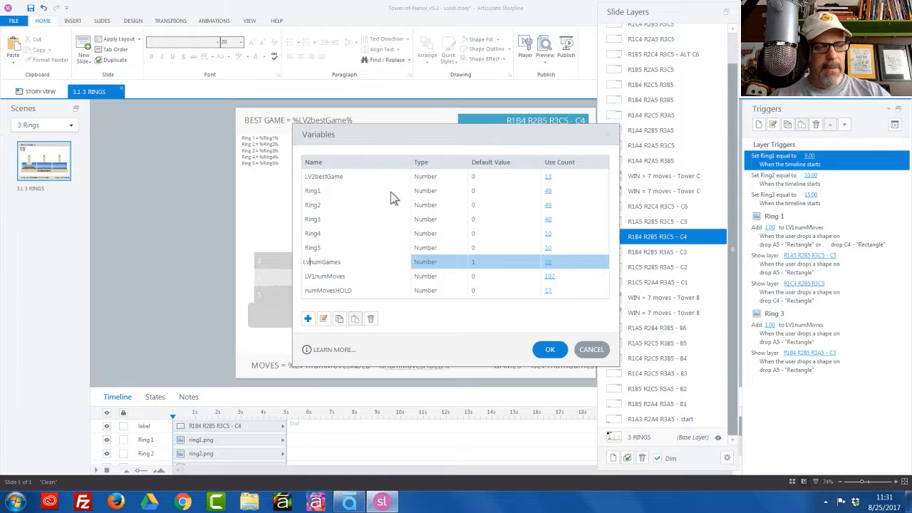
type("2")
key("Return")
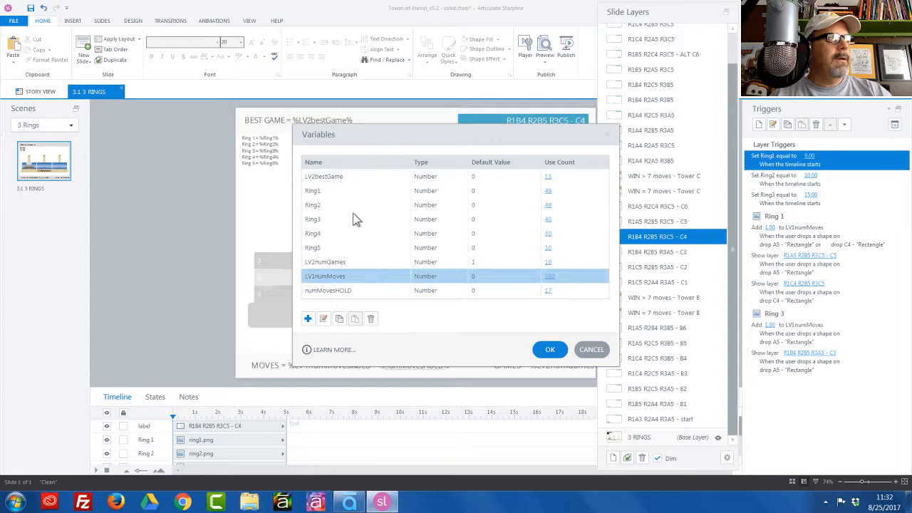
Rename the LV1numMoves variable to LV2numMoves.
left_click(318, 278)
left_click(315, 277)
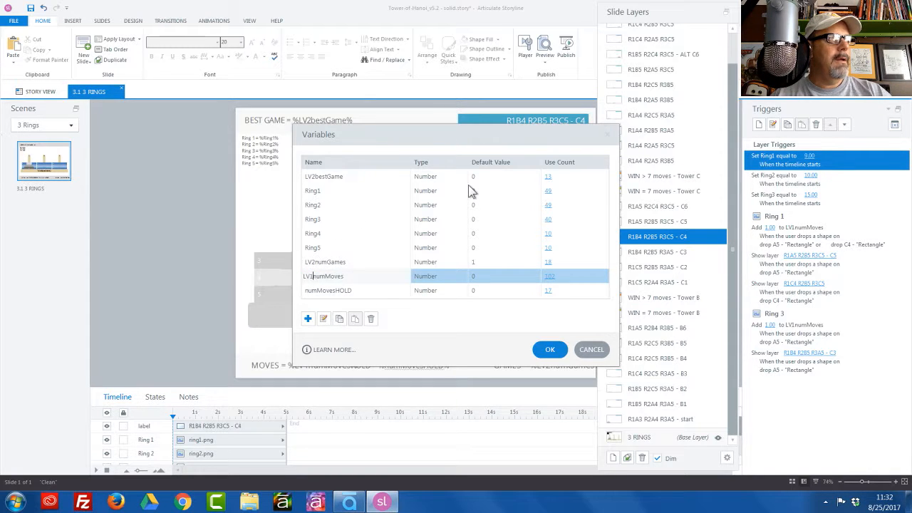
key("BackSpace")
type("2")
key("Return")
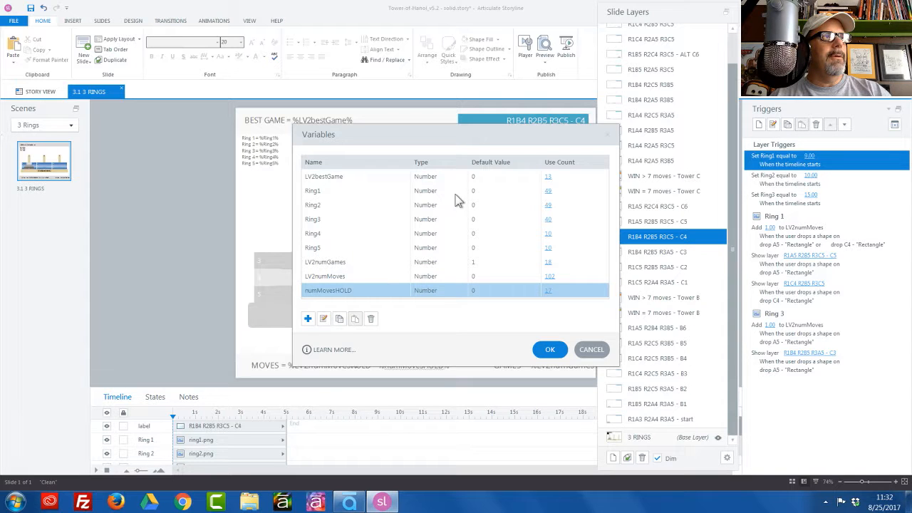
Rename the numMovesHOLD variable to LV2numMovesHOLD and accept the variable changes.
left_click(338, 293)
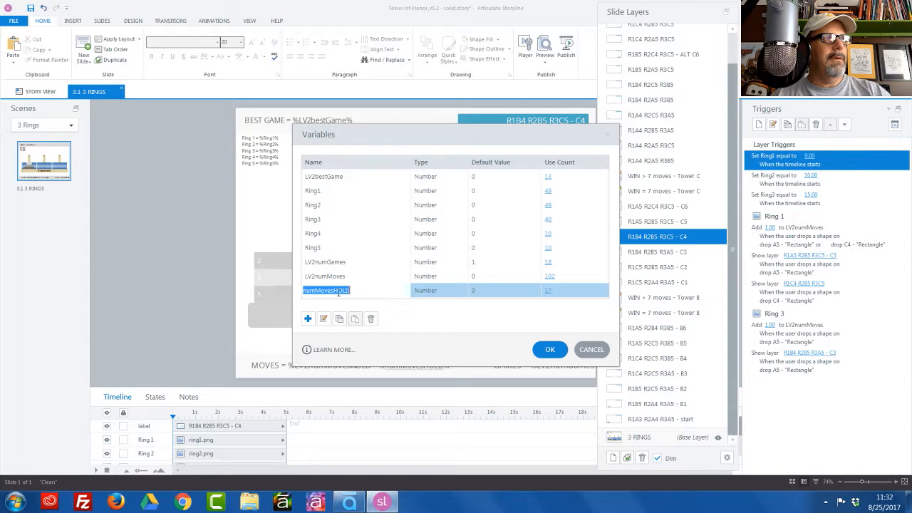
left_click(338, 293)
key("Home")
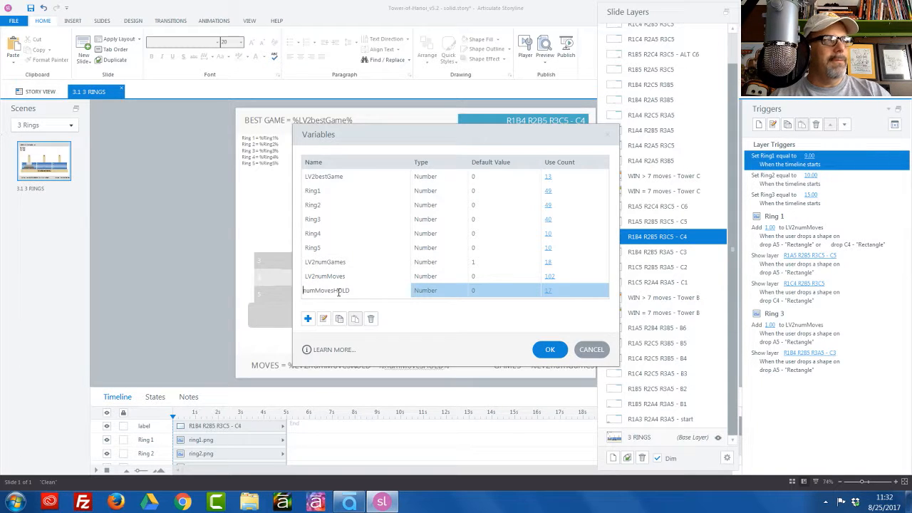
type("LV")
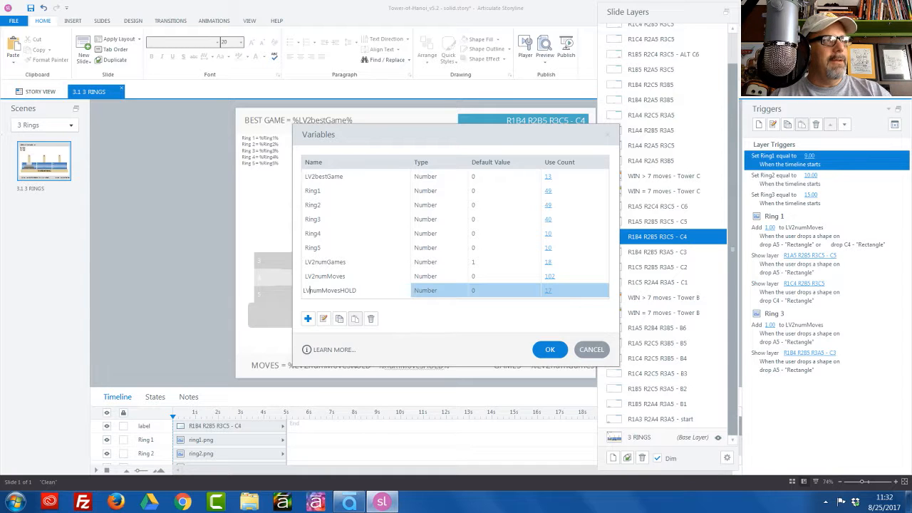
type("2")
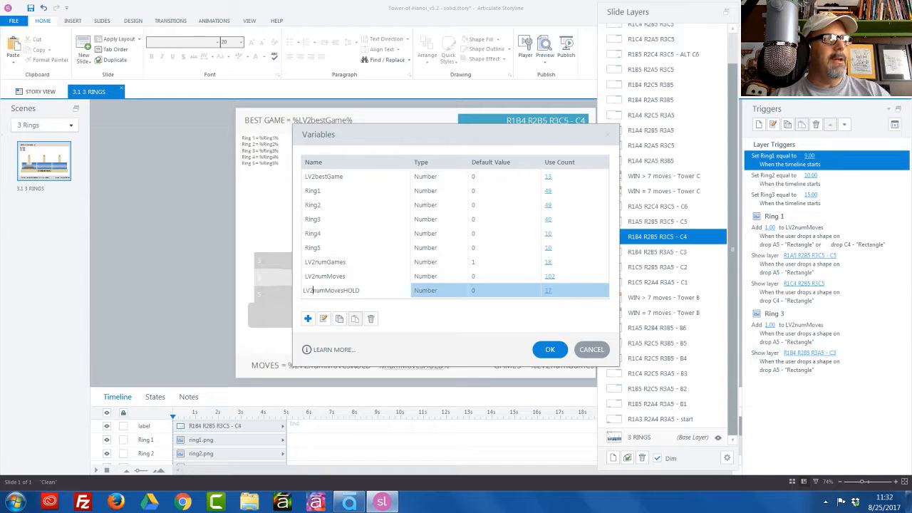
key("Return")
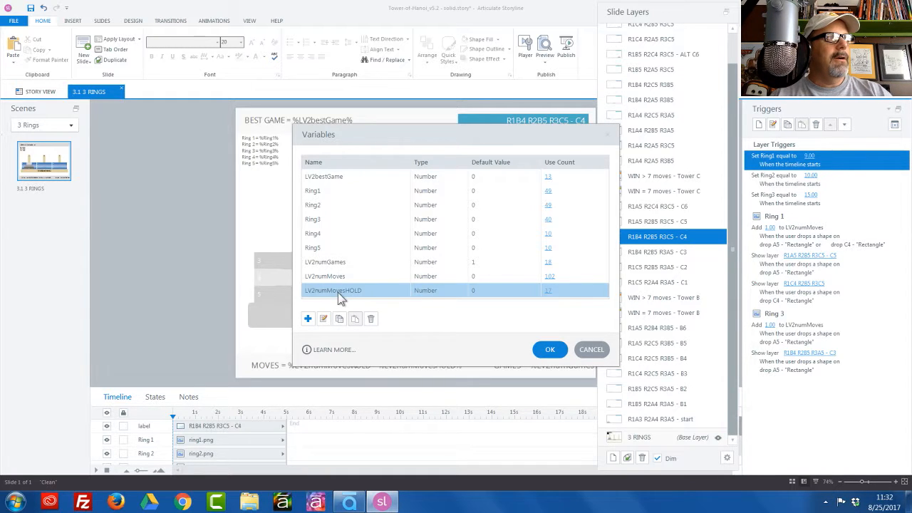
left_click(549, 349)
View the WIN > 7 moves - Tower B layer, and select the HOLD text box on the 3 RINGS base layer.
left_click(660, 298)
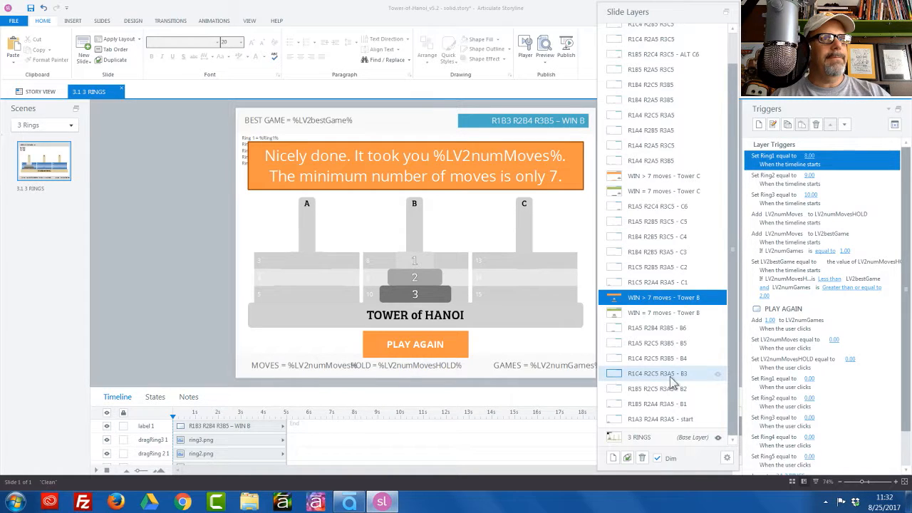
left_click(631, 437)
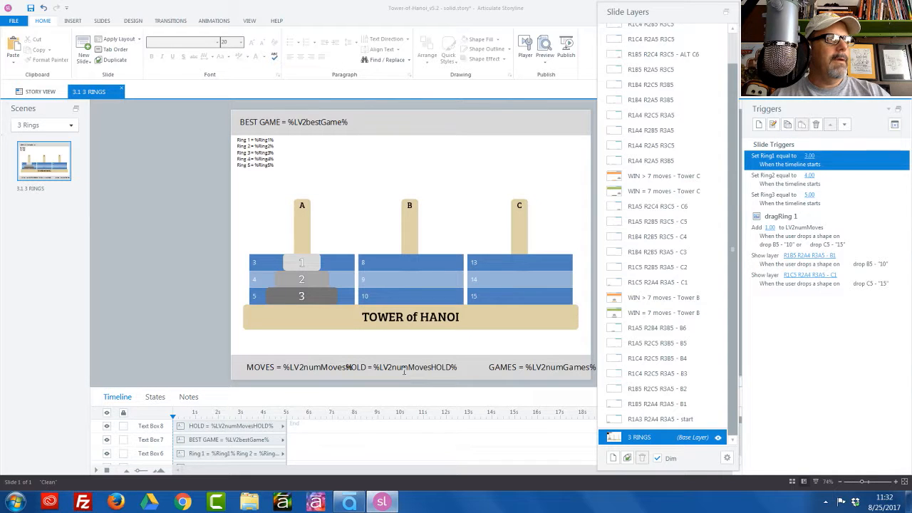
left_click(402, 372)
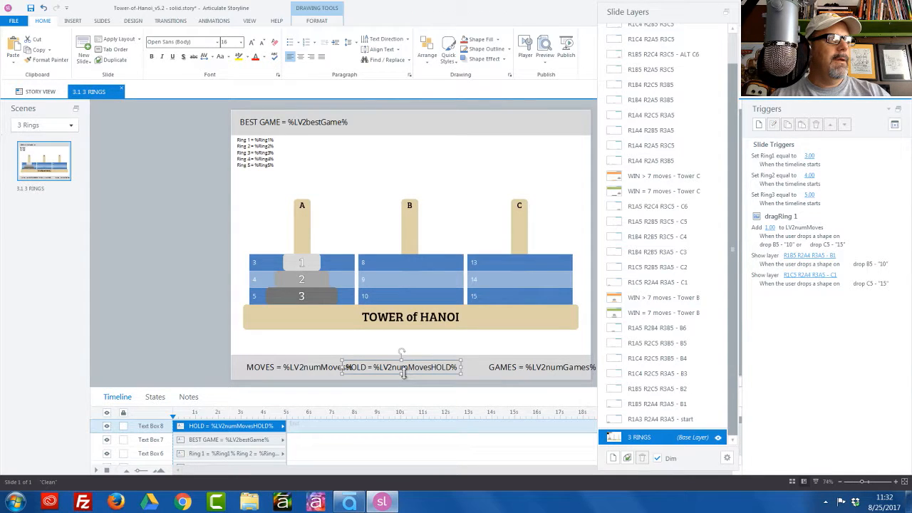
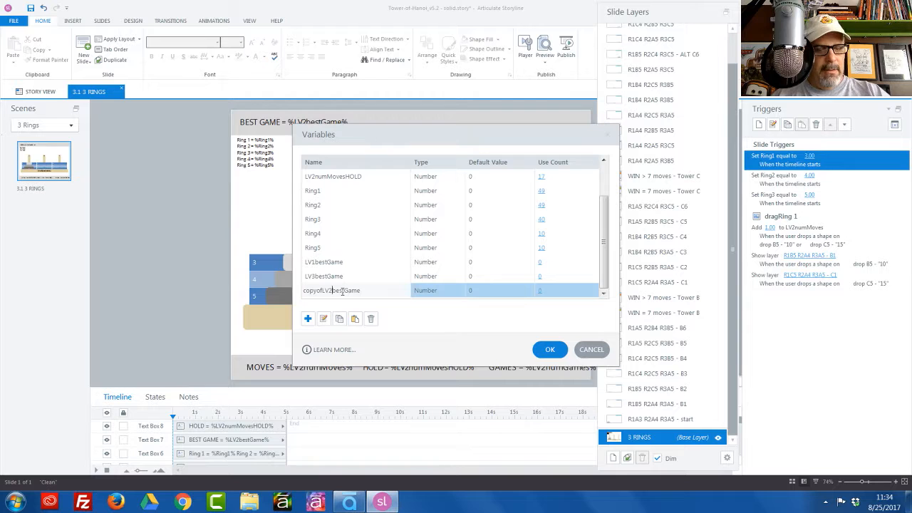
Rename the copyofLV2bestGame variable to LV4bestGame.
key("BackSpace")
type("3")
key("Left")
key("Left")
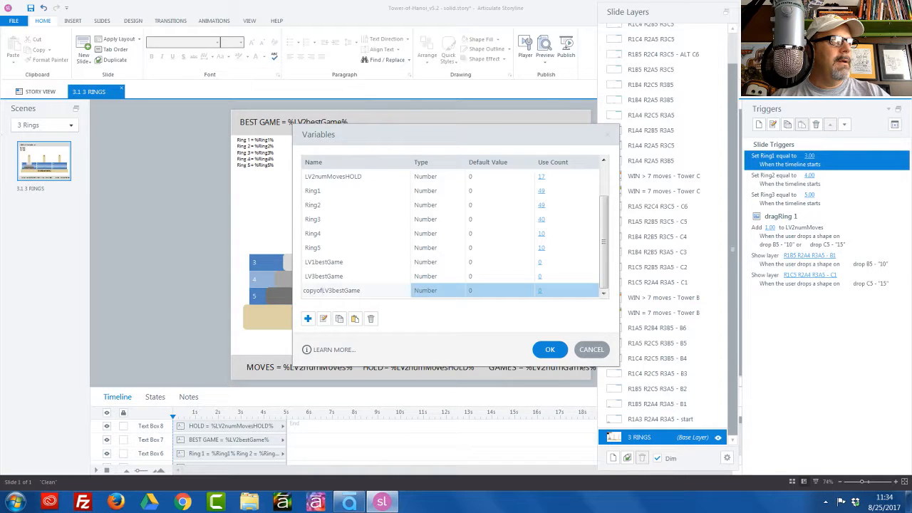
key("BackSpace")
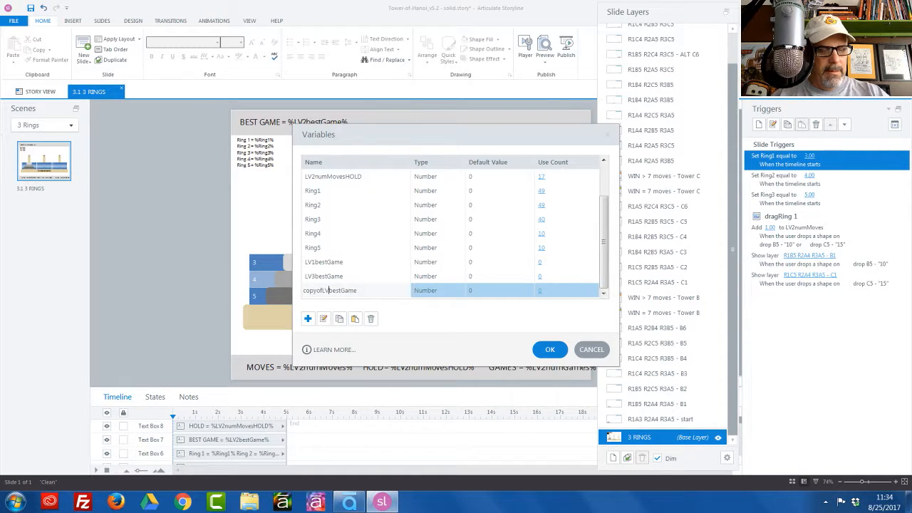
type("1")
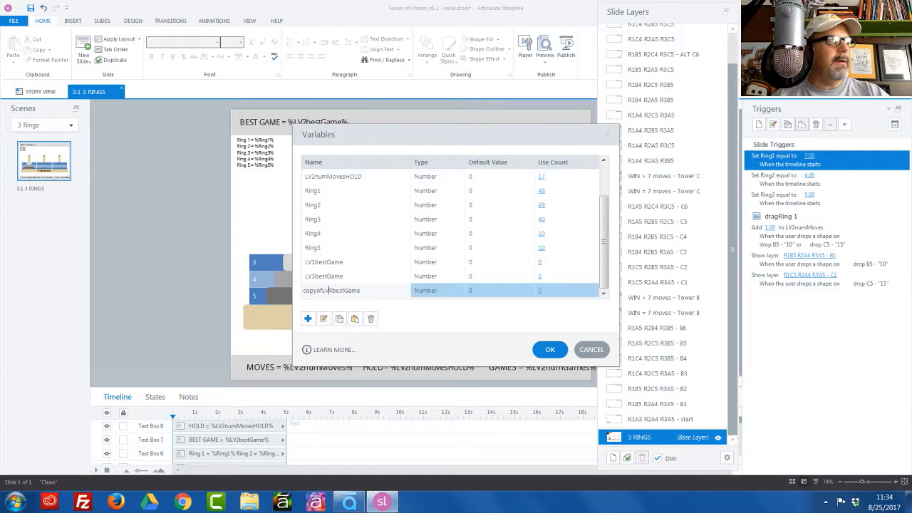
key("BackSpace")
key("BackSpace")
key("BackSpace")
key("BackSpace")
key("BackSpace")
key("BackSpace")
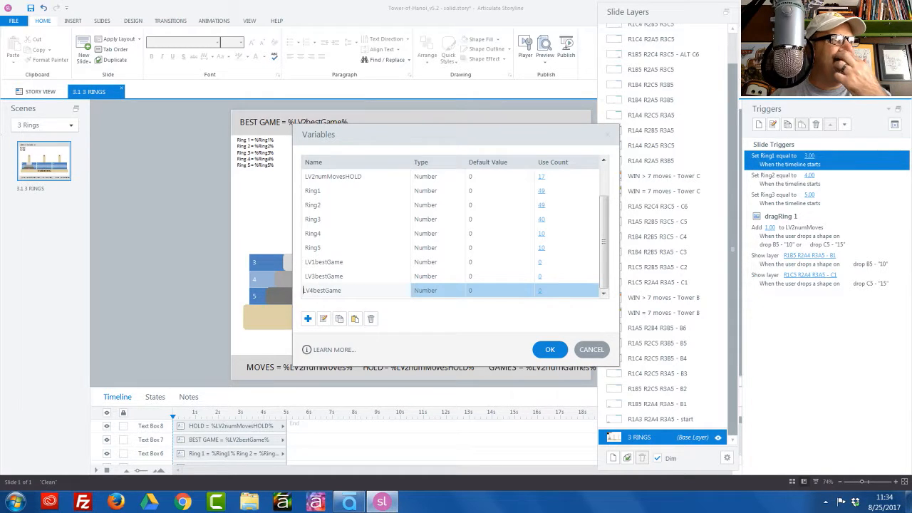
key("Return")
Copy the LV2numGames variable and paste three duplicates of it into the variables list.
scroll(362, 237, "up", 1)
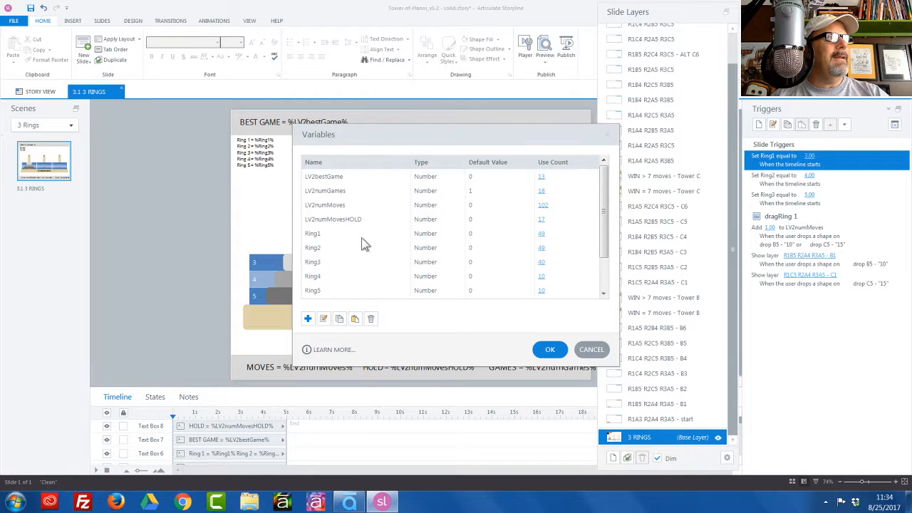
left_click(330, 192)
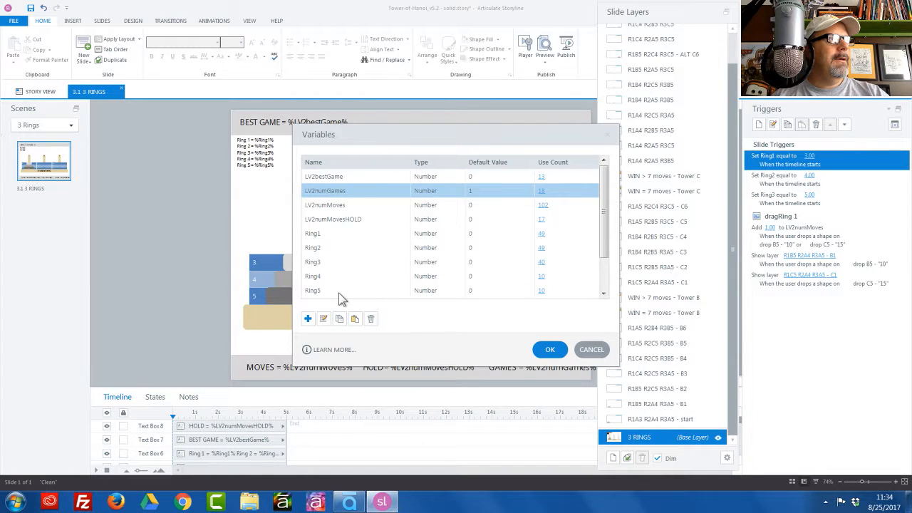
left_click(341, 320)
left_click(355, 319)
left_click(356, 319)
left_click(356, 319)
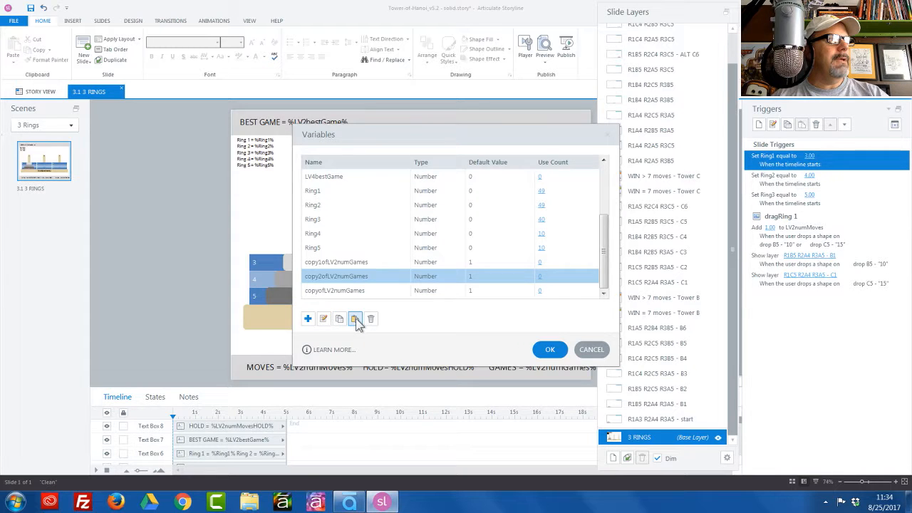
Rename the copy1ofLV2numGames variable to LV1numGames.
double_click(333, 264)
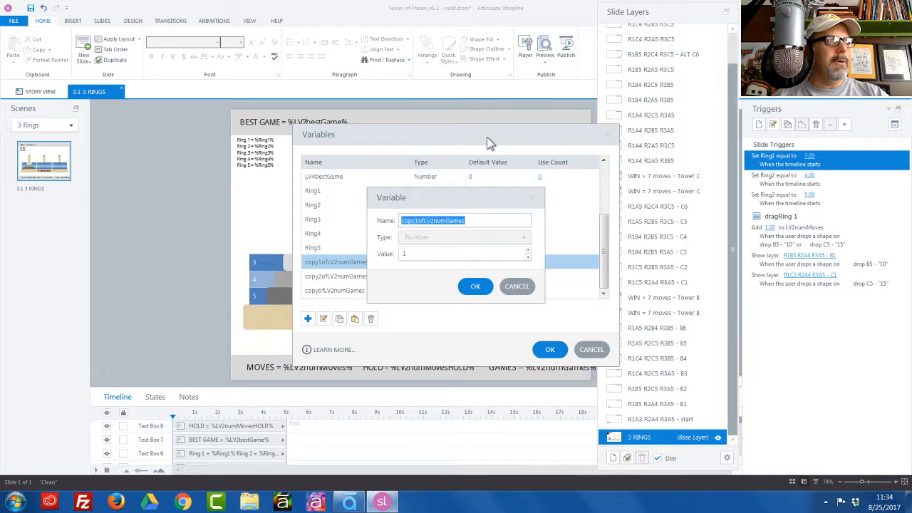
left_click(432, 220)
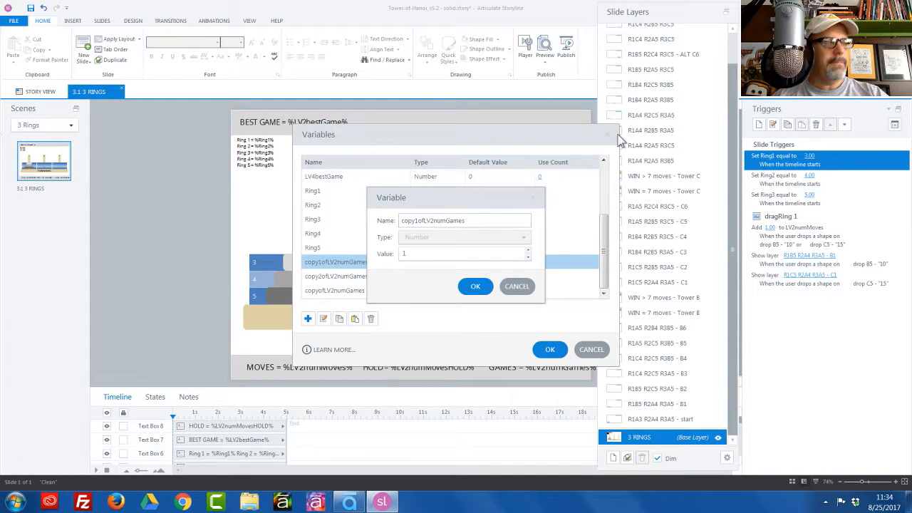
key("BackSpace")
type("1")
key("Left")
key("Left")
key("Left")
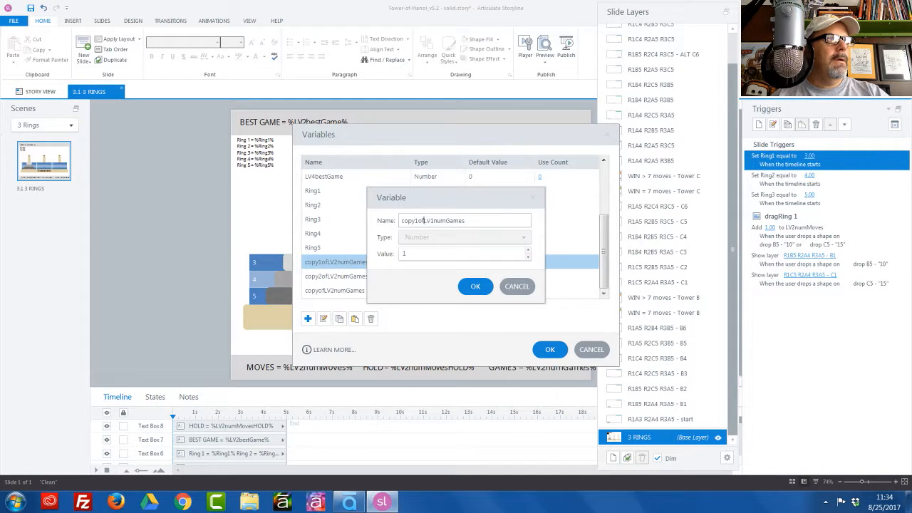
key("BackSpace")
key("BackSpace")
key("BackSpace")
key("BackSpace")
key("BackSpace")
key("BackSpace")
key("BackSpace")
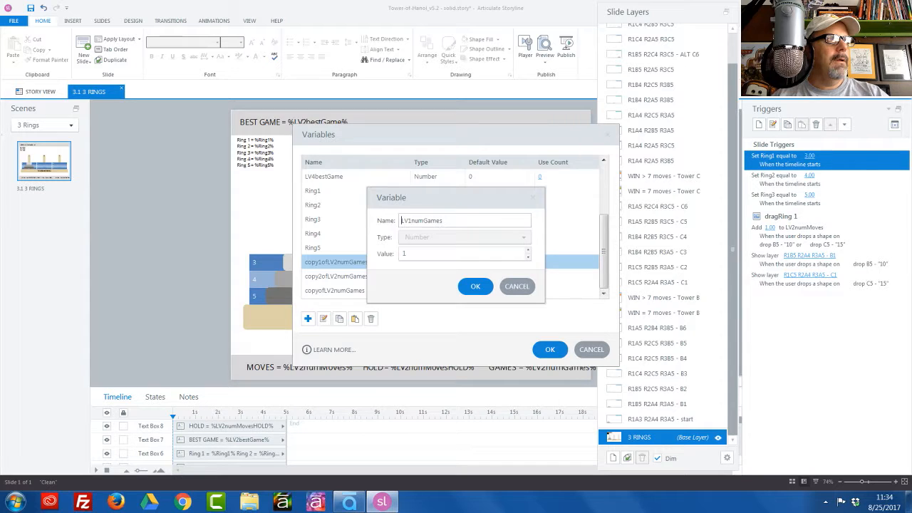
left_click(475, 286)
Rename the copy2ofLV2numGames variable to LV3numGames.
left_click(318, 291)
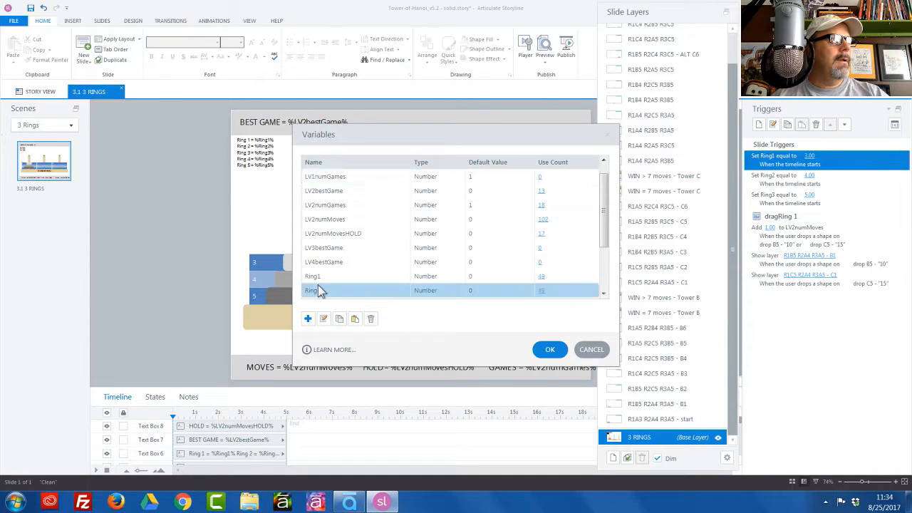
scroll(319, 291, "down", 1)
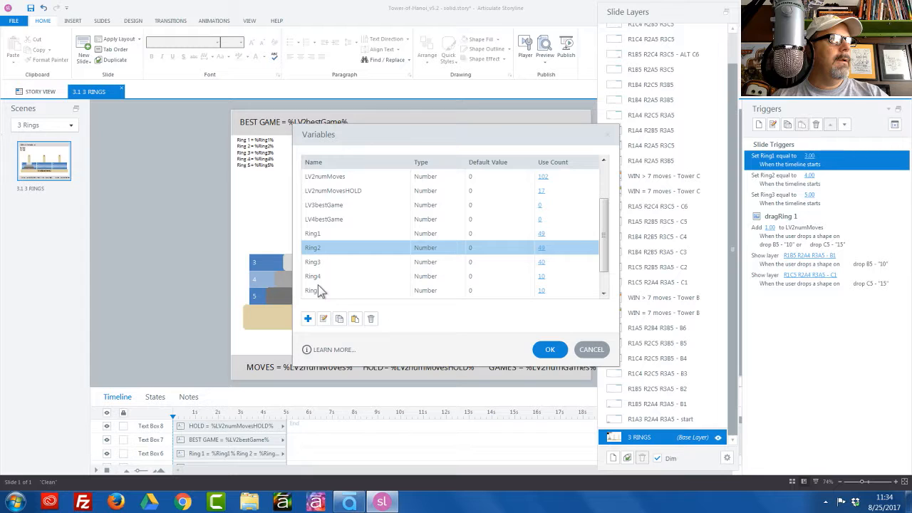
scroll(321, 288, "down", 1)
left_click(332, 278)
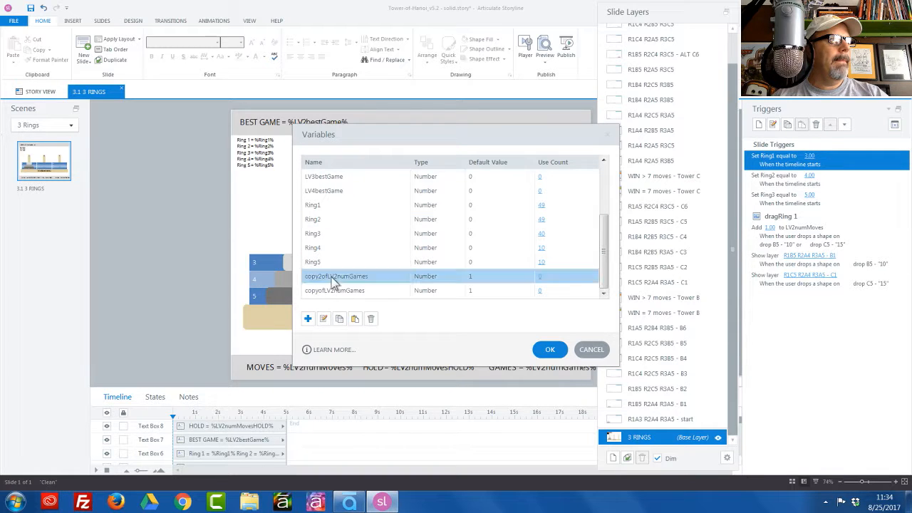
left_click(333, 278)
left_click(337, 277)
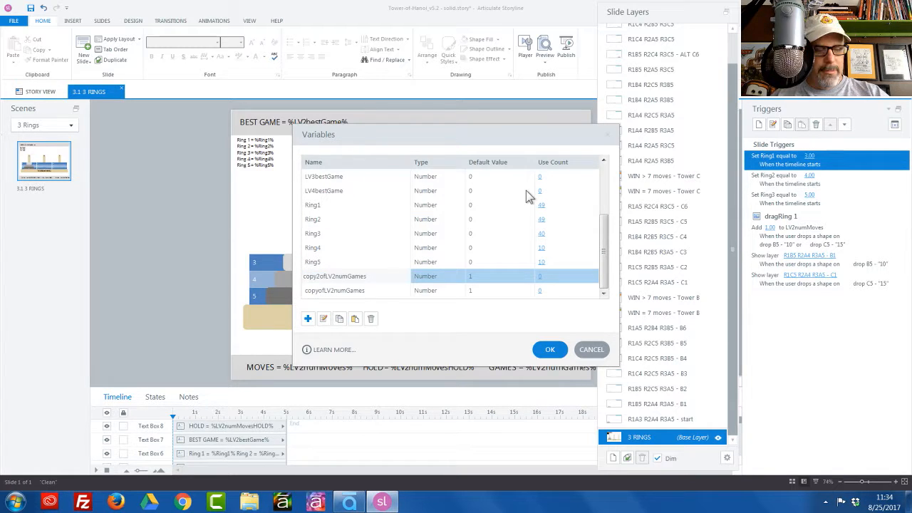
key("BackSpace")
type("3")
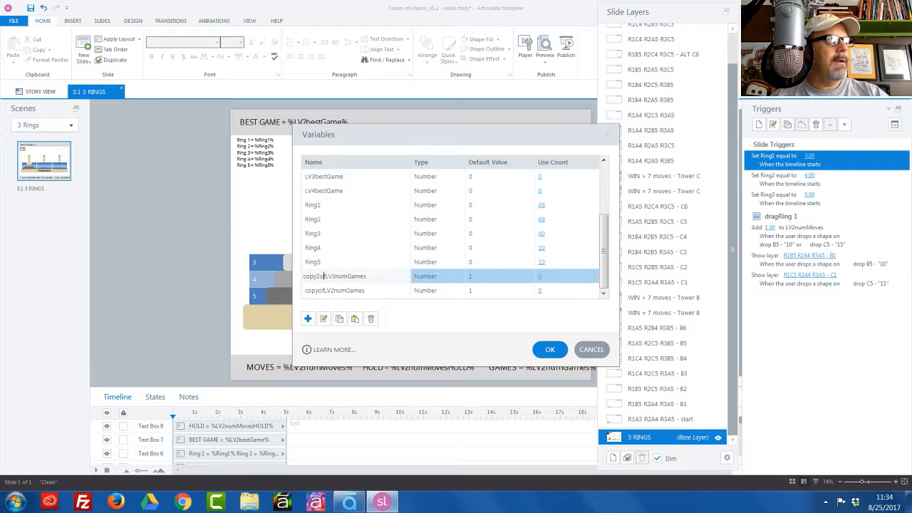
key("BackSpace")
key("BackSpace")
key("BackSpace")
key("BackSpace")
key("BackSpace")
key("BackSpace")
key("BackSpace")
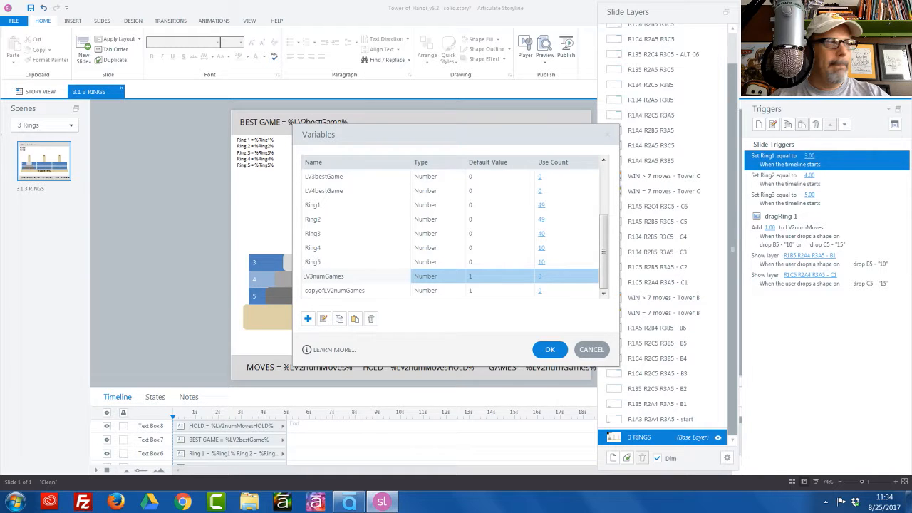
key("Return")
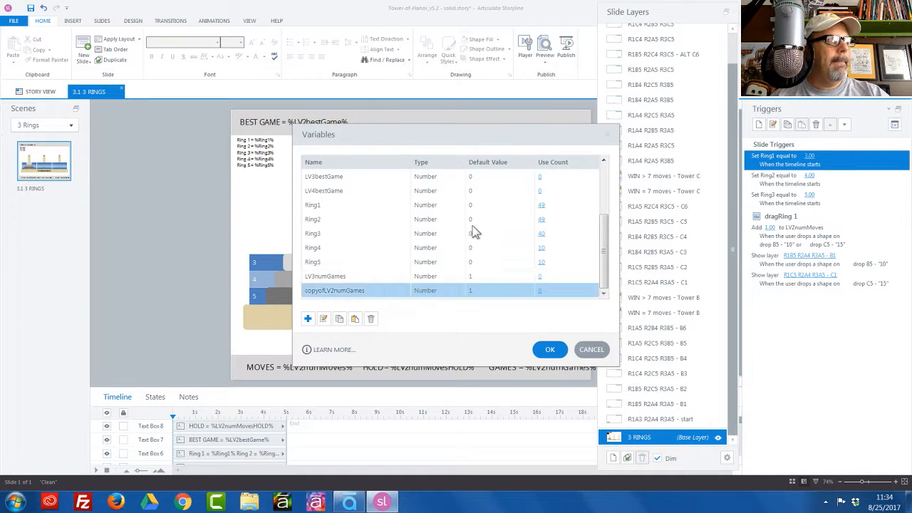
Rename the copyofLV2numGames variable to LV4numGames.
left_click(343, 290)
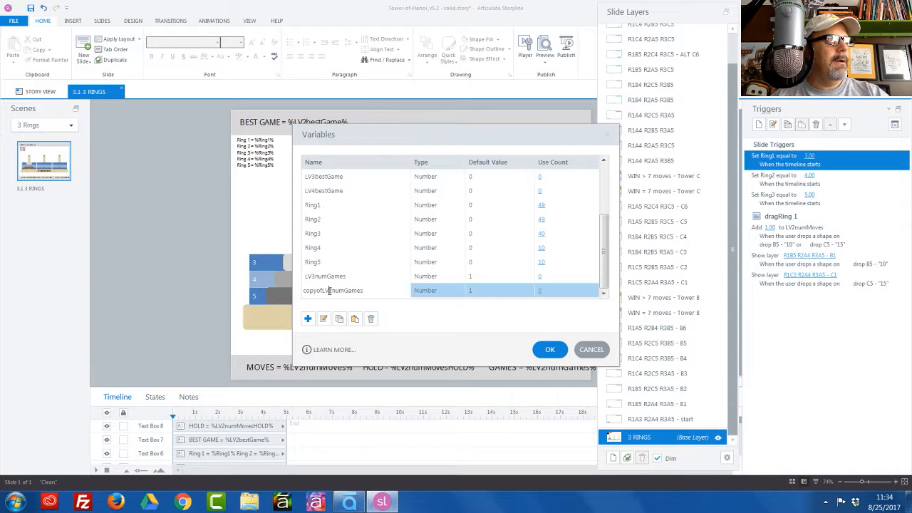
key("BackSpace")
type("4")
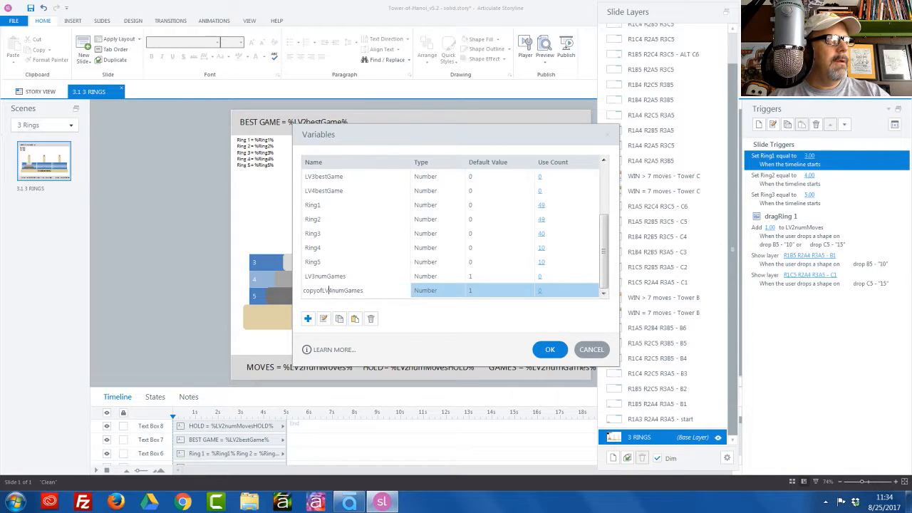
key("BackSpace")
key("BackSpace")
key("BackSpace")
key("BackSpace")
key("BackSpace")
key("BackSpace")
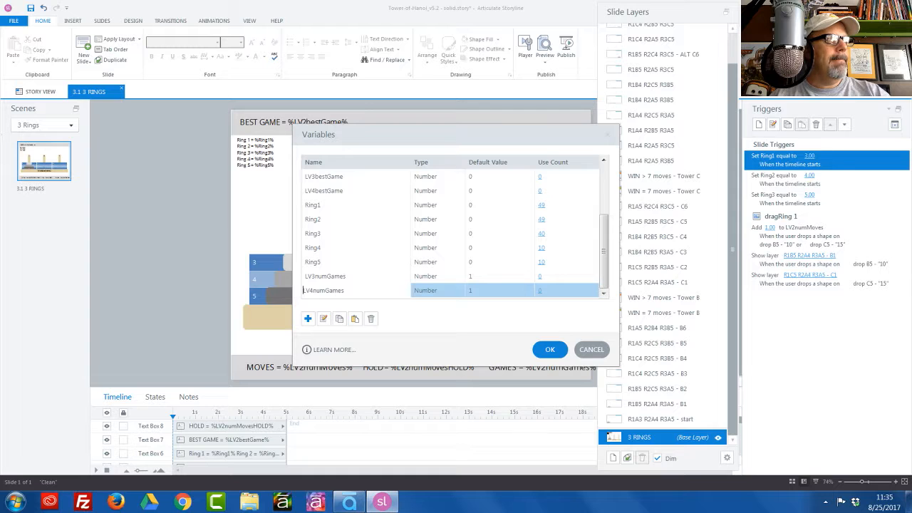
key("Return")
Check the level variables, save the variable changes and reopen the project variables list.
left_click(376, 250)
scroll(377, 257, "up", 2)
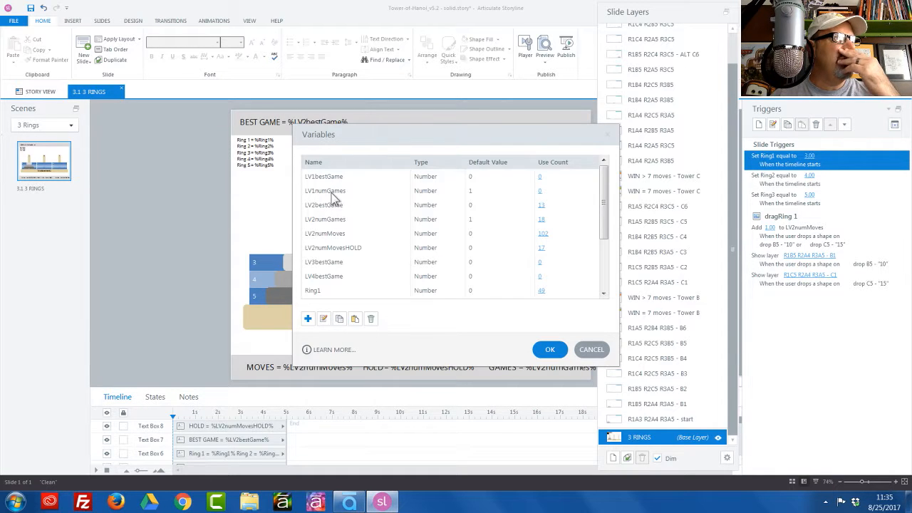
left_click(332, 269)
scroll(332, 269, "down", 2)
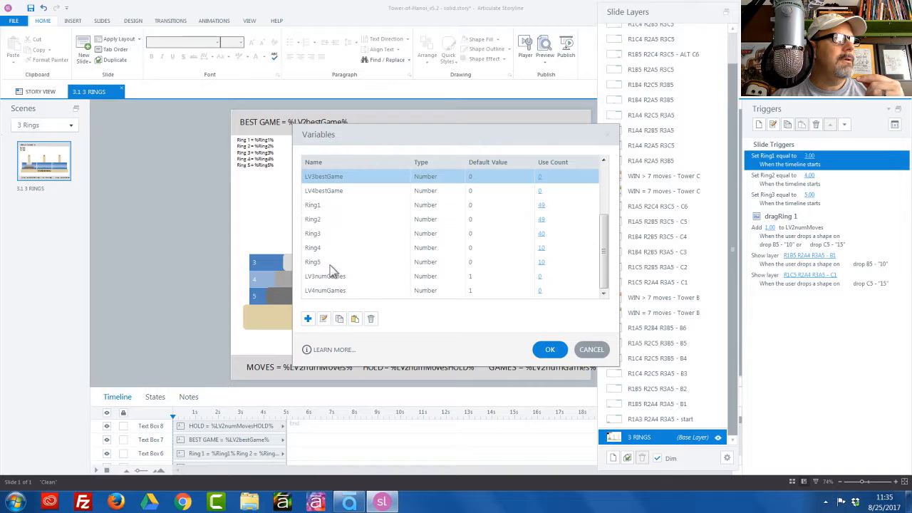
left_click(550, 350)
left_click(895, 124)
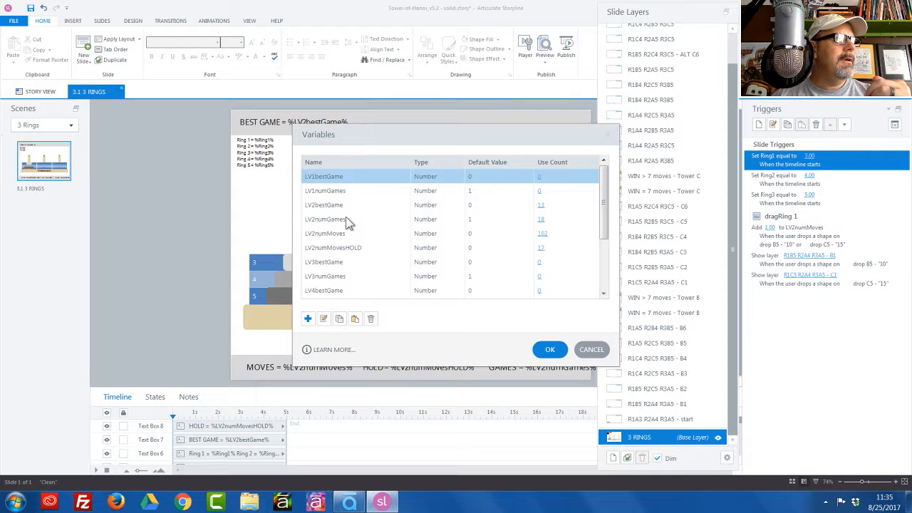
Copy the LV2numMoves variable and paste three duplicates of it into the variables list.
left_click(340, 233)
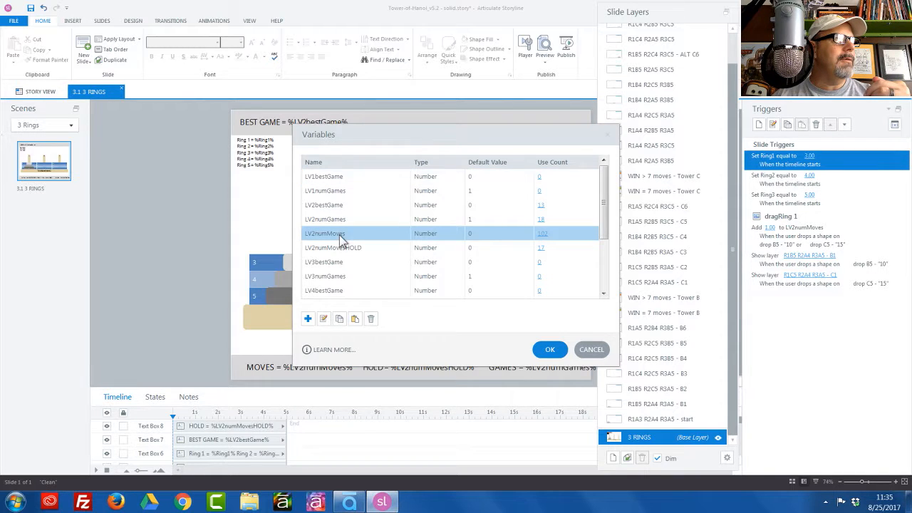
left_click(359, 321)
left_click(360, 321)
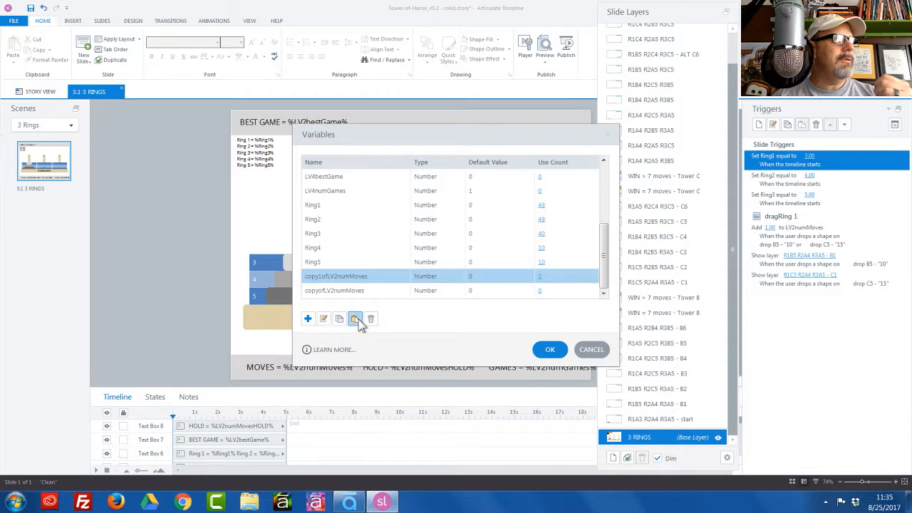
Rename the copy1ofLV2numMoves variable to LV1numMoves.
left_click(337, 263)
left_click(337, 264)
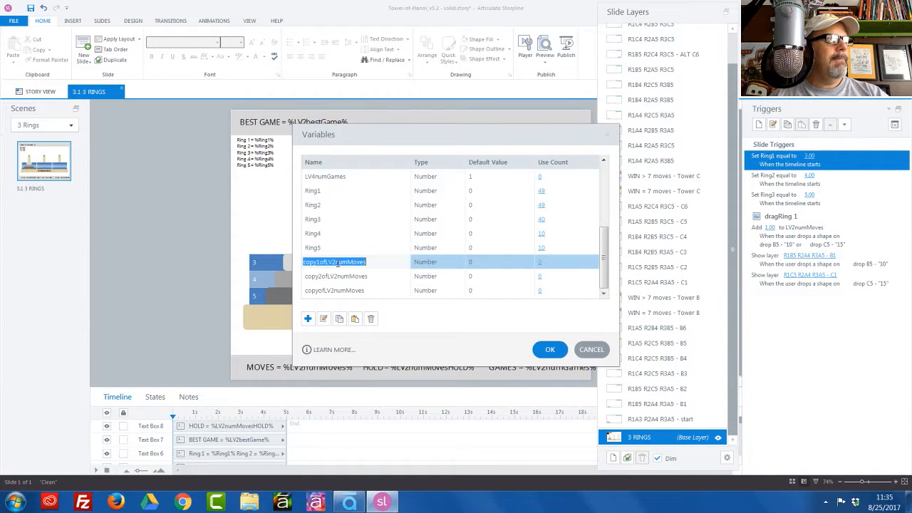
left_click(337, 263)
key("BackSpace")
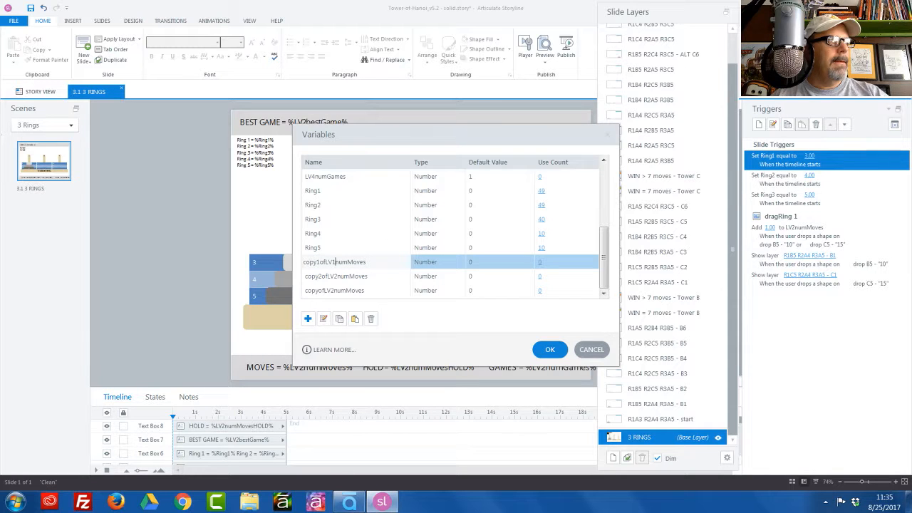
type("1")
key("Left")
key("Left")
key("Left")
key("BackSpace")
key("BackSpace")
key("BackSpace")
key("BackSpace")
key("BackSpace")
key("BackSpace")
key("BackSpace")
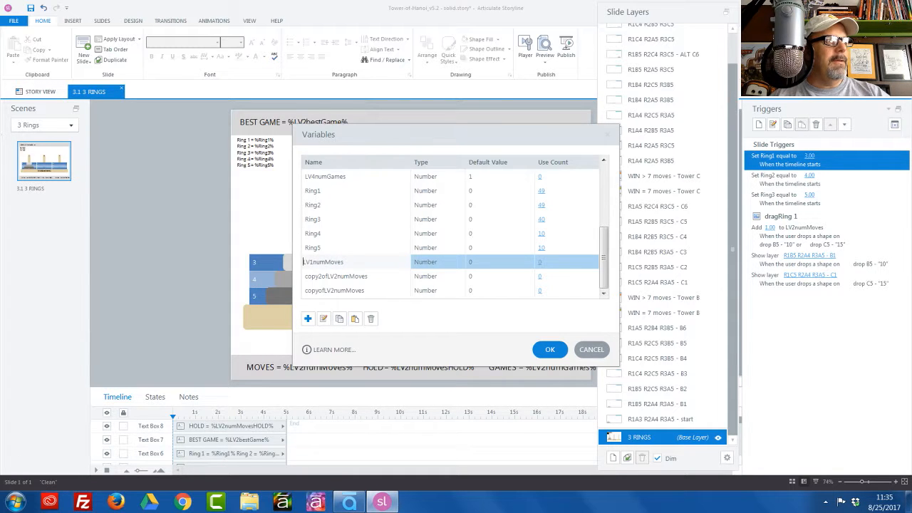
key("Return")
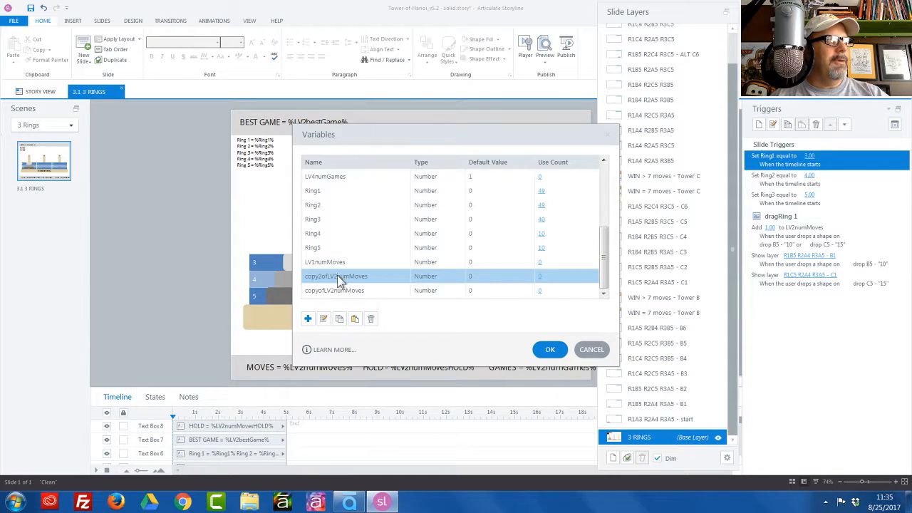
Rename the copy2ofLV2numMoves variable to LV3numMoves.
left_click(340, 279)
left_click(335, 277)
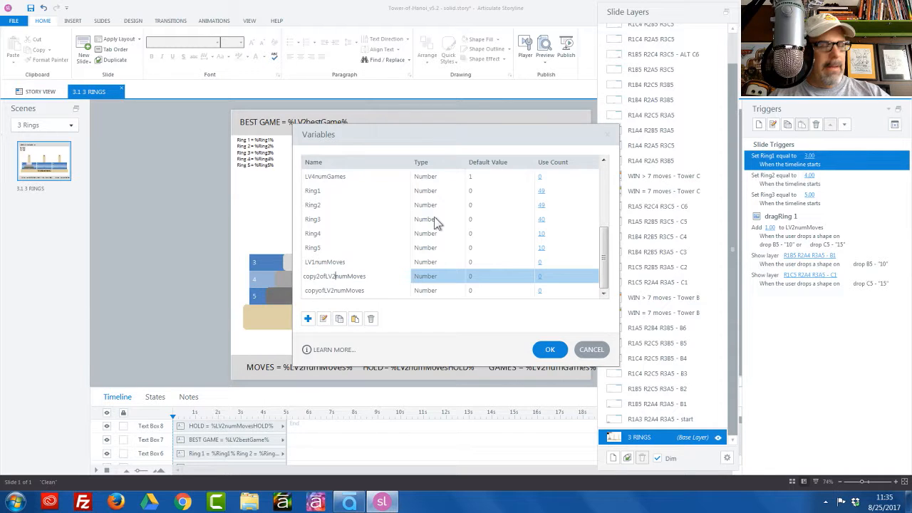
key("BackSpace")
type("3")
key("Left")
key("Left")
key("Left")
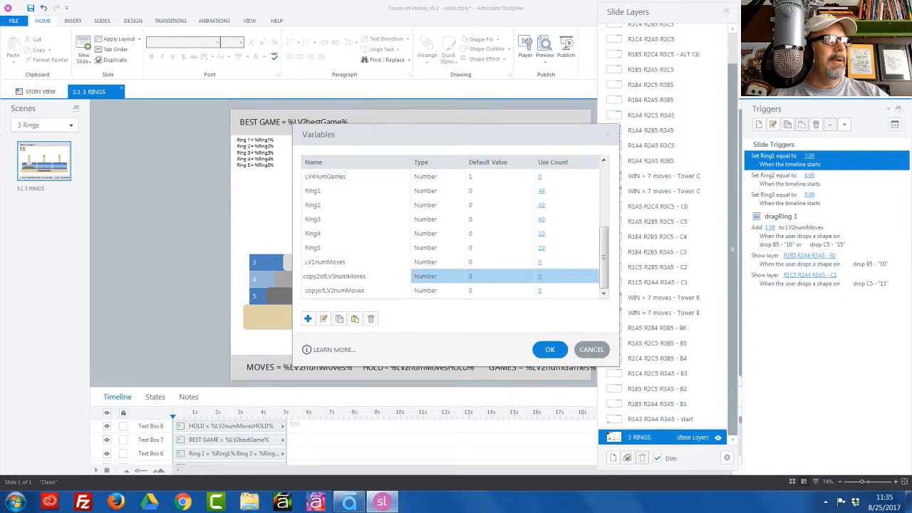
key("BackSpace")
key("BackSpace")
key("BackSpace")
key("BackSpace")
key("BackSpace")
key("BackSpace")
key("BackSpace")
key("Return")
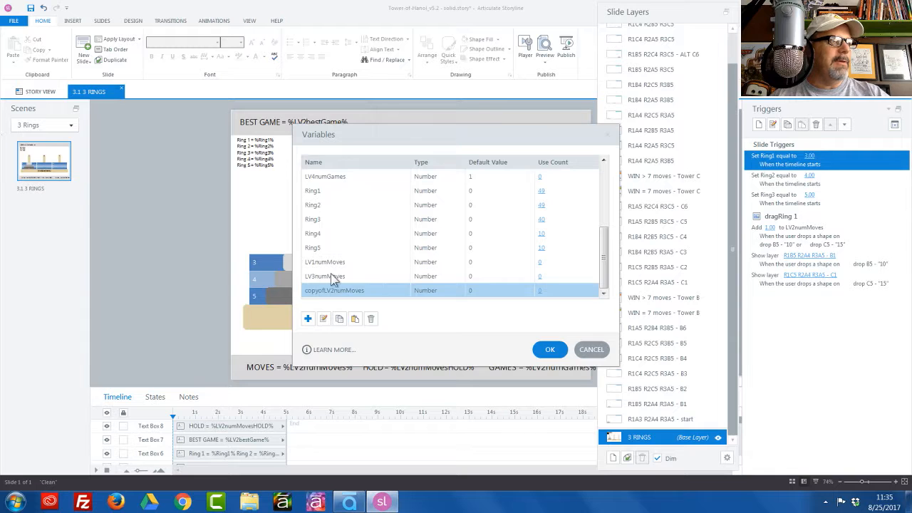
Rename the copyofLV2numMoves variable to LV4numMoves.
left_click(333, 292)
left_click(333, 292)
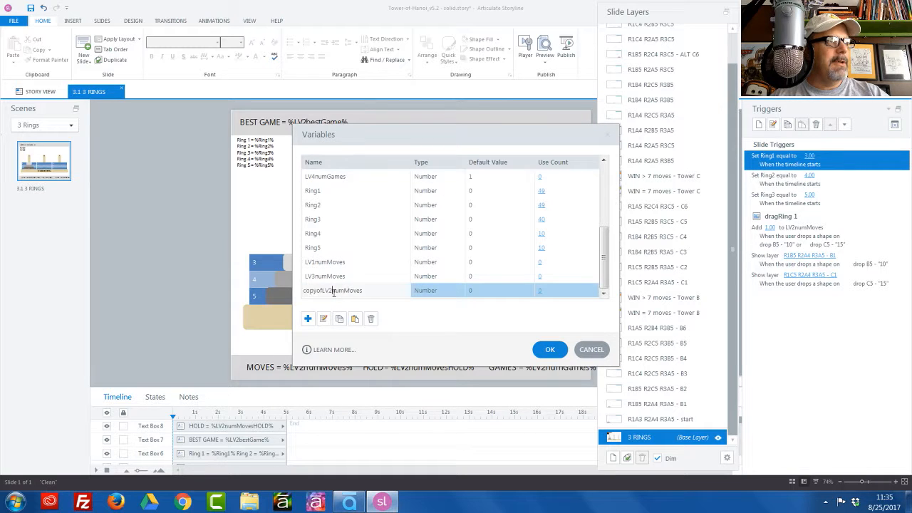
key("BackSpace")
type("4")
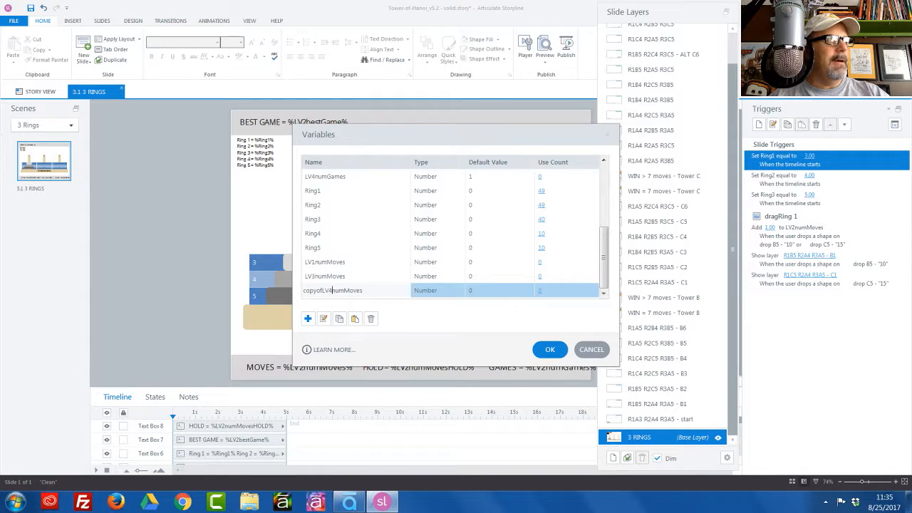
key("Left")
key("Left")
key("Left")
key("BackSpace")
key("BackSpace")
key("BackSpace")
key("BackSpace")
key("BackSpace")
key("BackSpace")
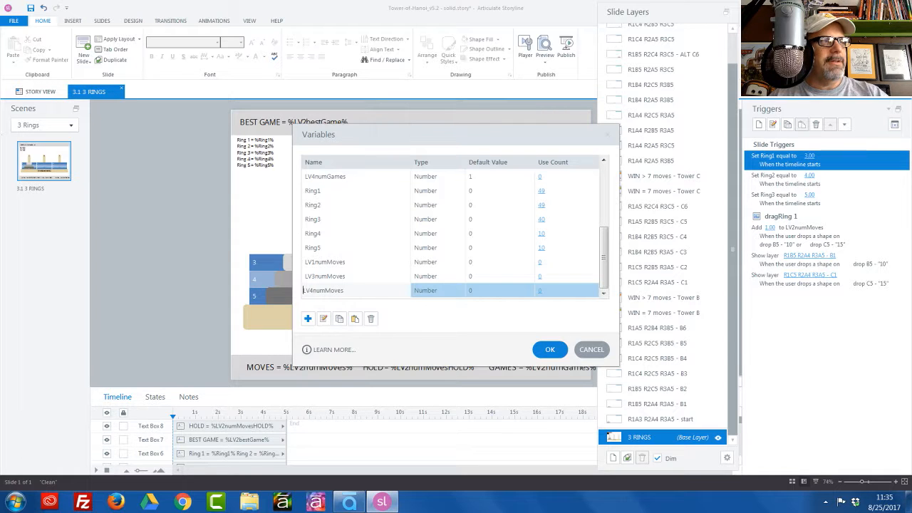
key("Return")
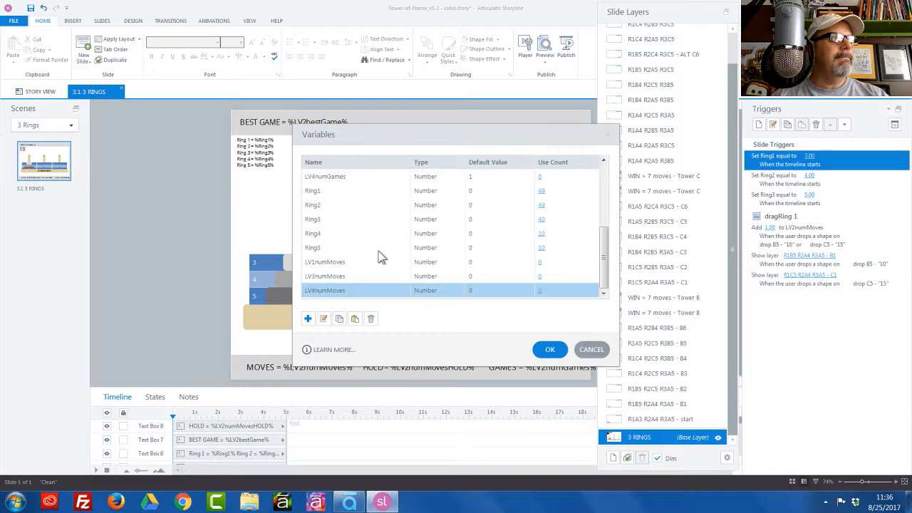
Sort the variables list by name and look through the level variables.
scroll(382, 257, "up", 2)
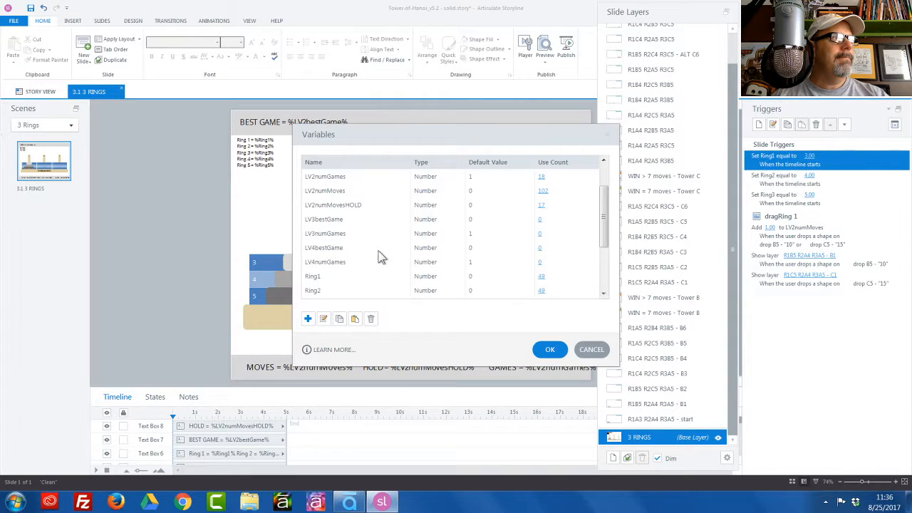
scroll(366, 158, "up", 1)
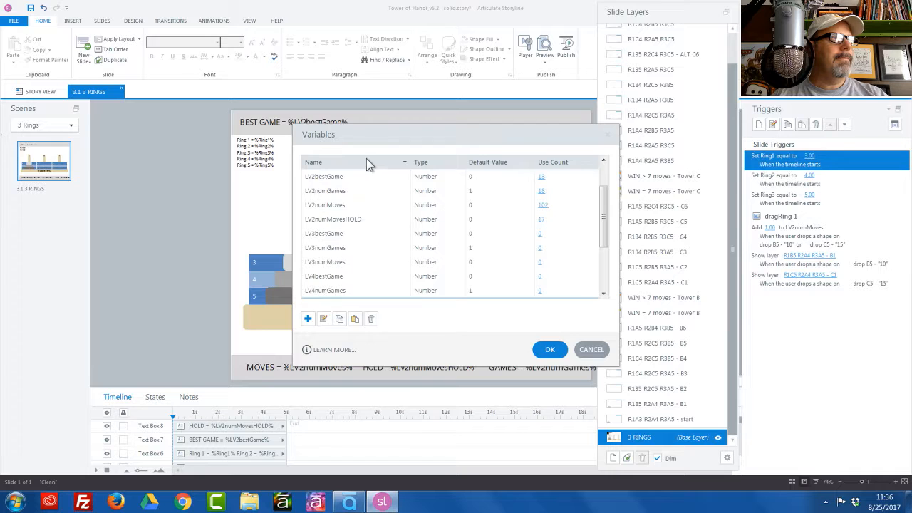
scroll(369, 233, "down", 2)
scroll(369, 234, "up", 2)
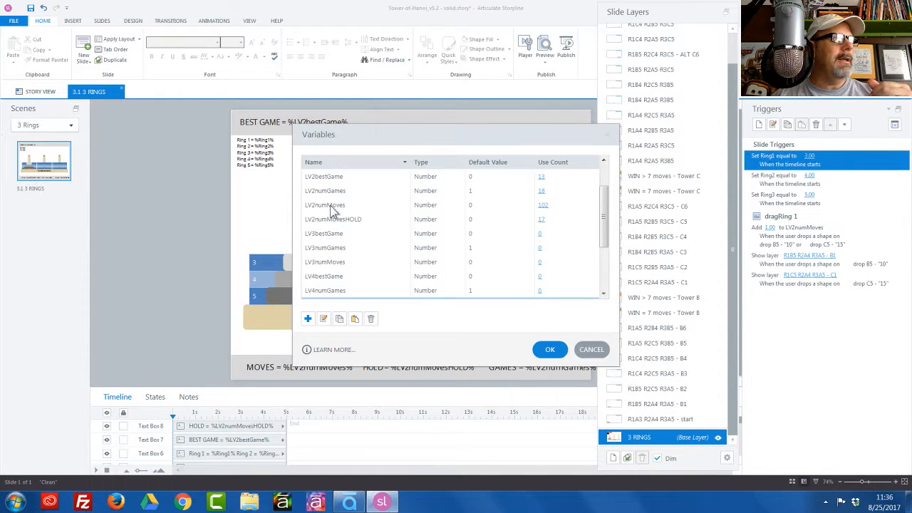
scroll(341, 195, "up", 3)
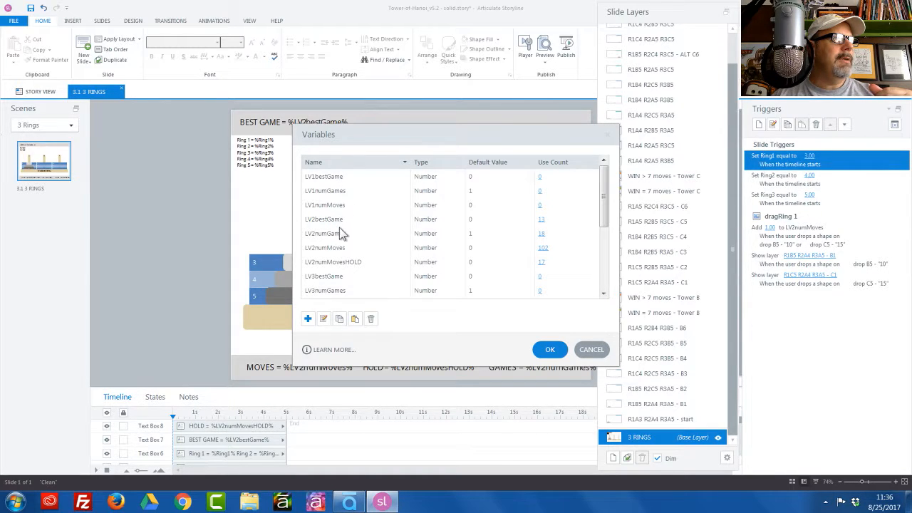
Copy the LV2numMovesHOLD variable and paste three duplicates of it into the variables list.
left_click(335, 263)
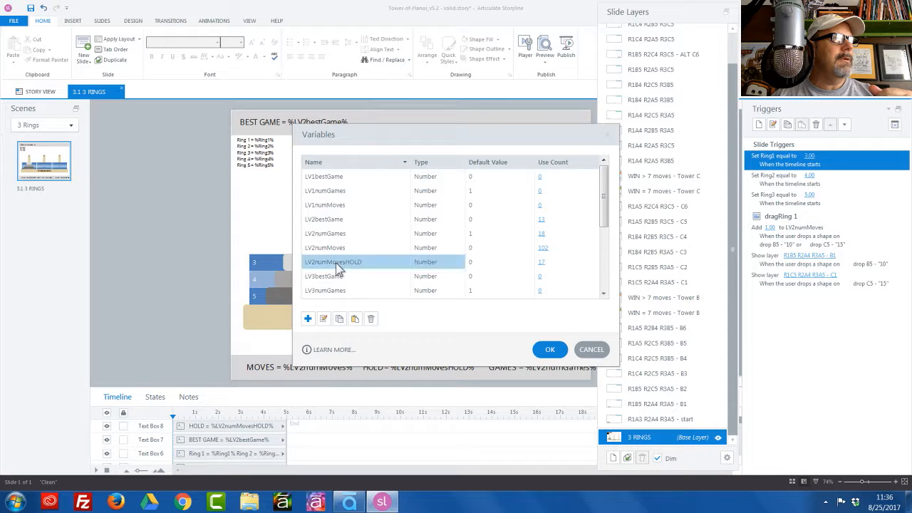
left_click(340, 319)
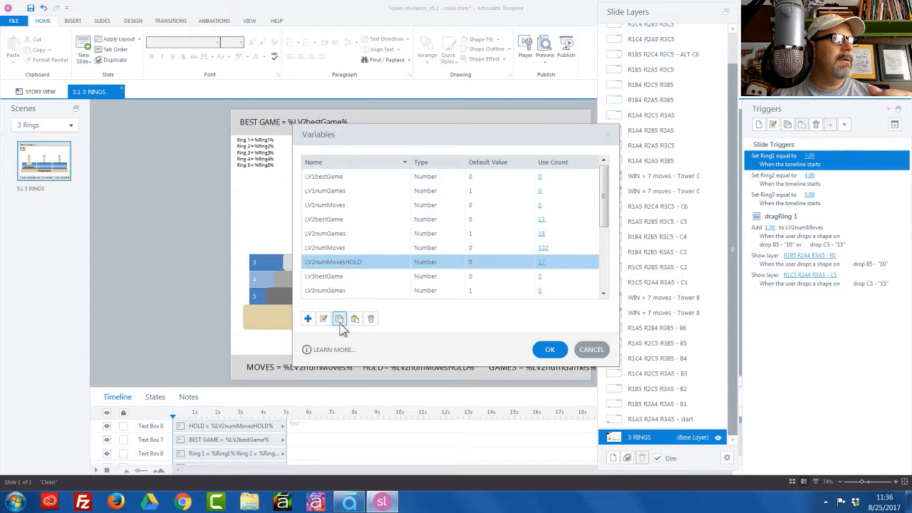
left_click(356, 320)
left_click(356, 320)
left_click(356, 320)
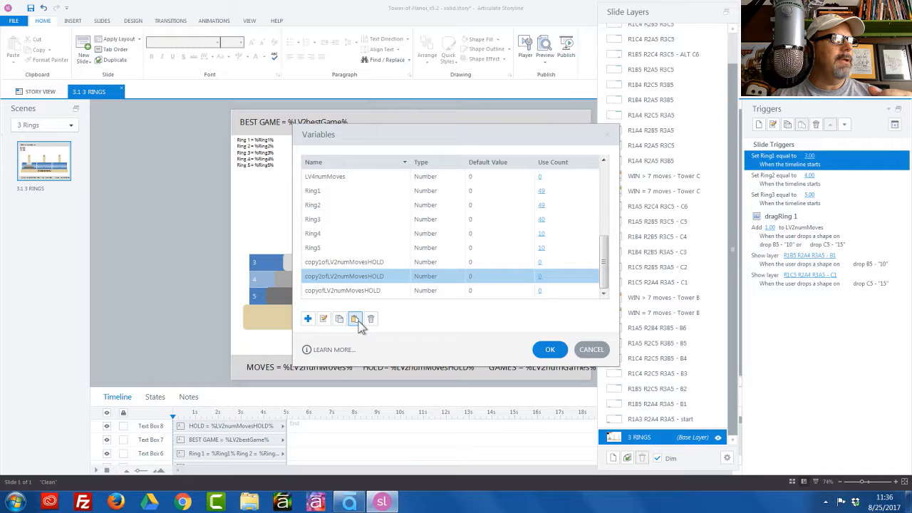
Rename the copy1ofLV2numMovesHOLD variable to LV1numMovesHOLD.
left_click(332, 260)
left_click(335, 262)
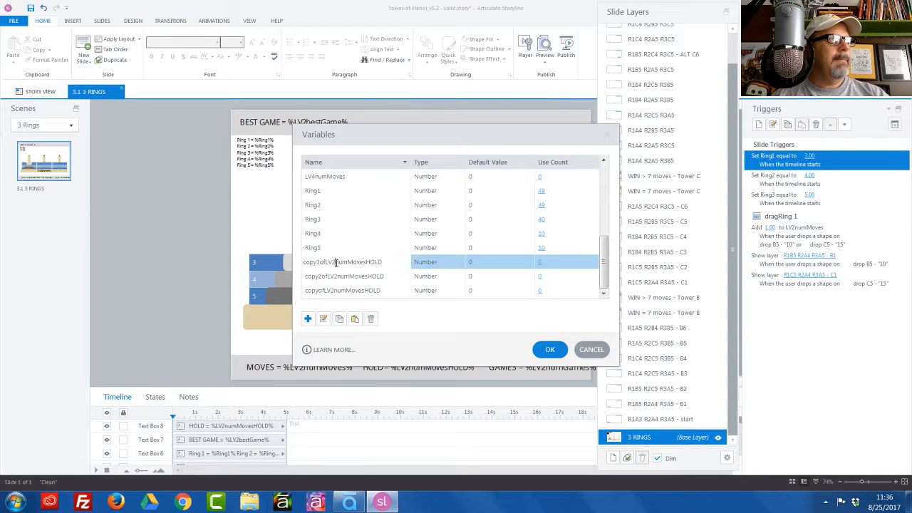
key("BackSpace")
type("1")
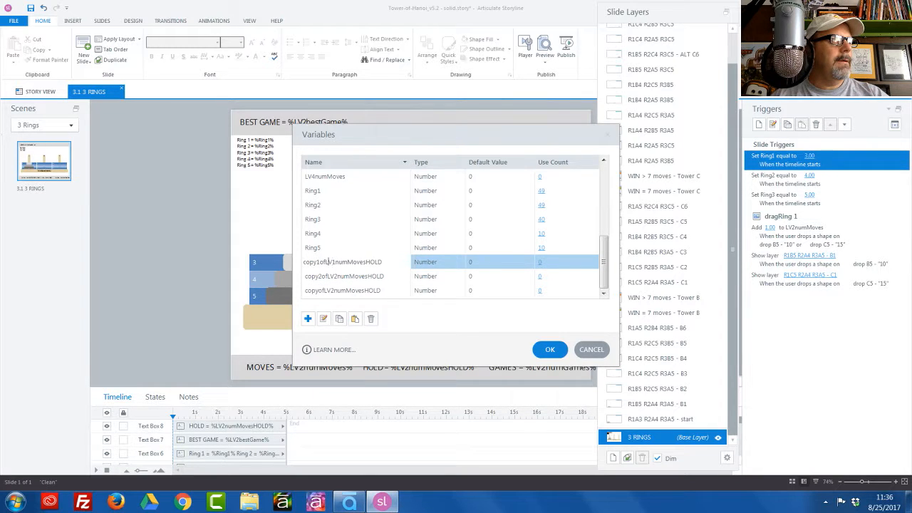
key("BackSpace")
key("BackSpace")
key("BackSpace")
key("BackSpace")
key("BackSpace")
key("BackSpace")
key("BackSpace")
key("Down")
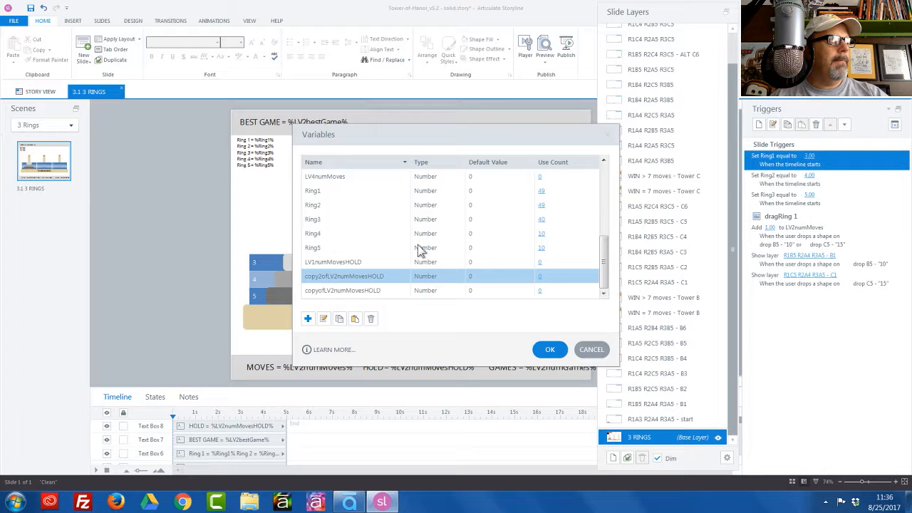
Rename the copy2ofLV2numMovesHOLD variable to LV3numMovesHOLD.
left_click(343, 276)
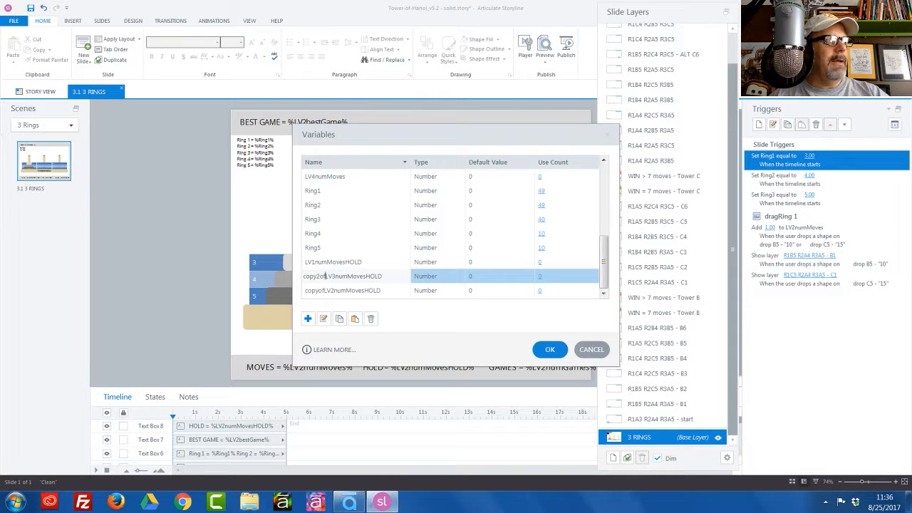
key("BackSpace")
key("BackSpace")
key("BackSpace")
key("BackSpace")
key("BackSpace")
key("BackSpace")
key("BackSpace")
key("Down")
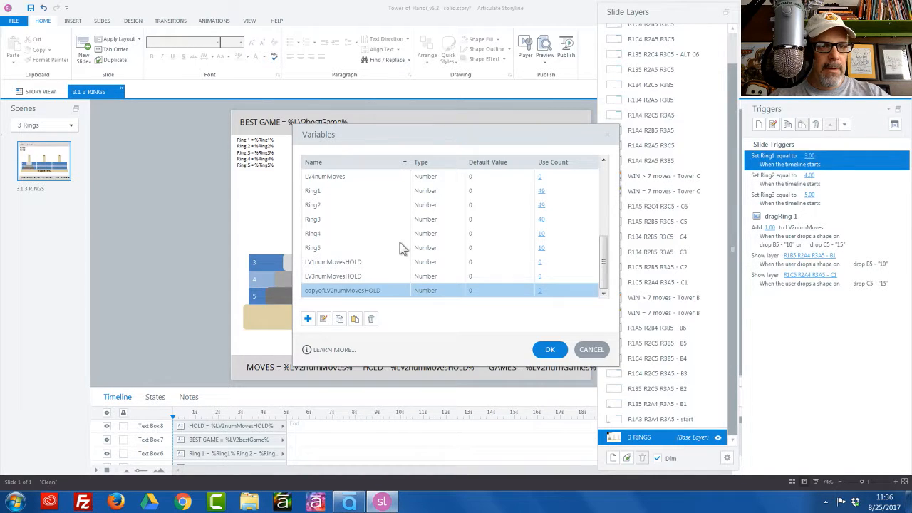
Rename the remaining copy of the LV2numMovesHOLD variable to LV4numMovesHOLD and accept the changes to the variables list.
left_click(364, 292)
left_click(363, 290)
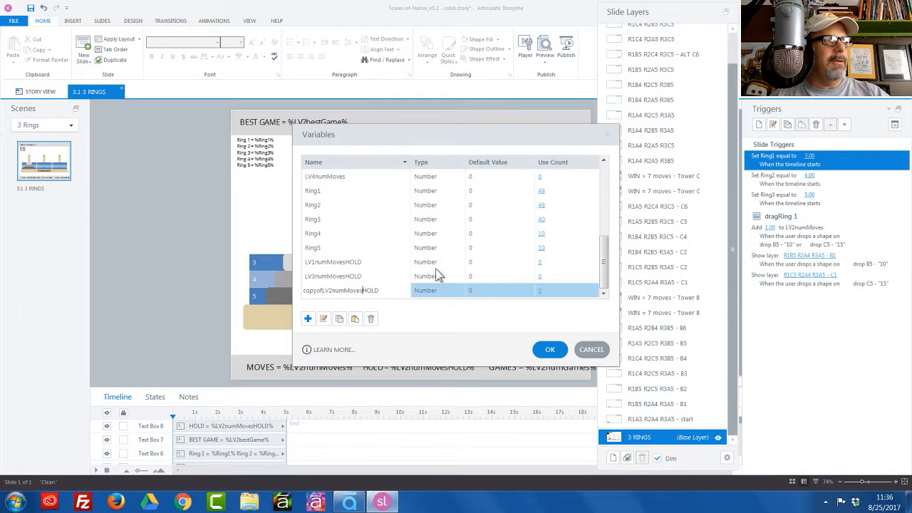
key("Left")
key("Left")
key("Left")
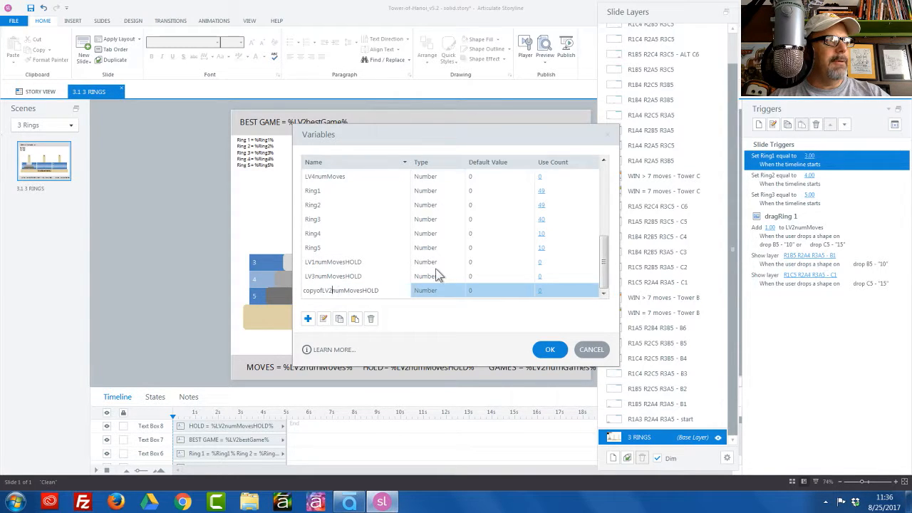
key("BackSpace")
type("4")
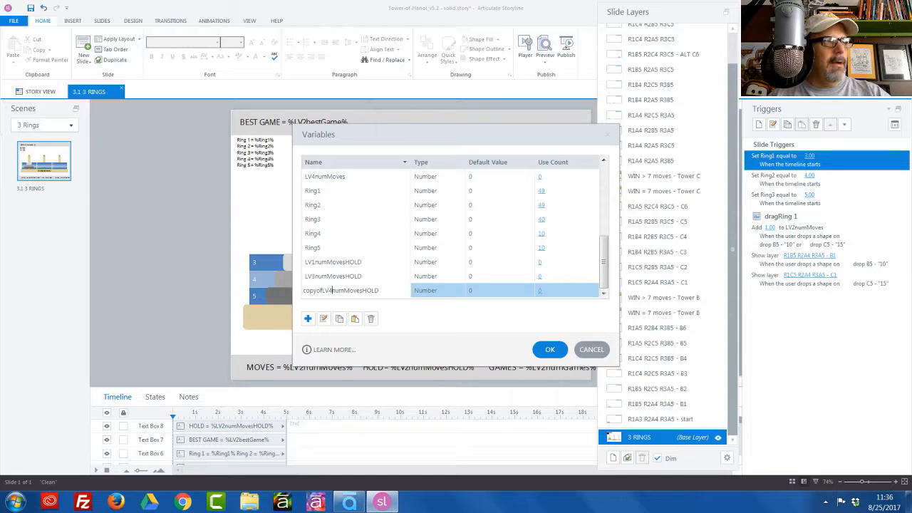
key("BackSpace")
key("BackSpace")
key("BackSpace")
key("BackSpace")
key("BackSpace")
key("BackSpace")
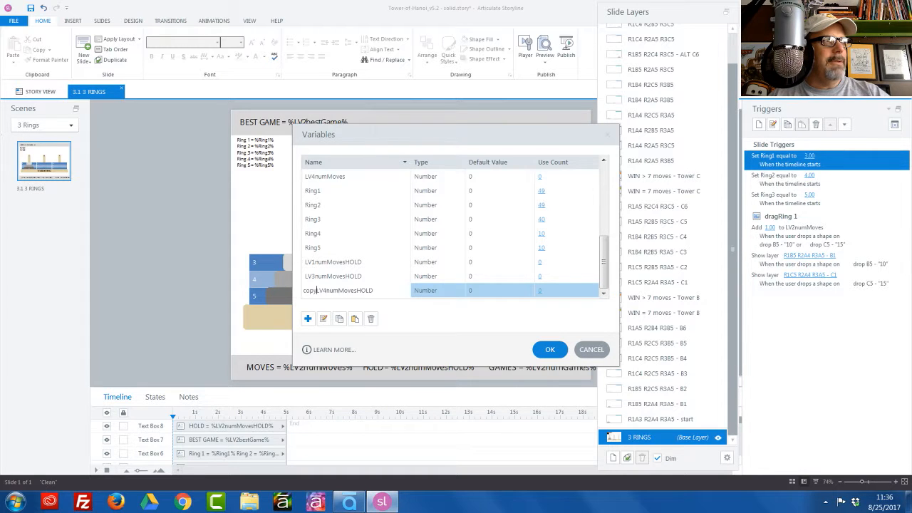
key("Return")
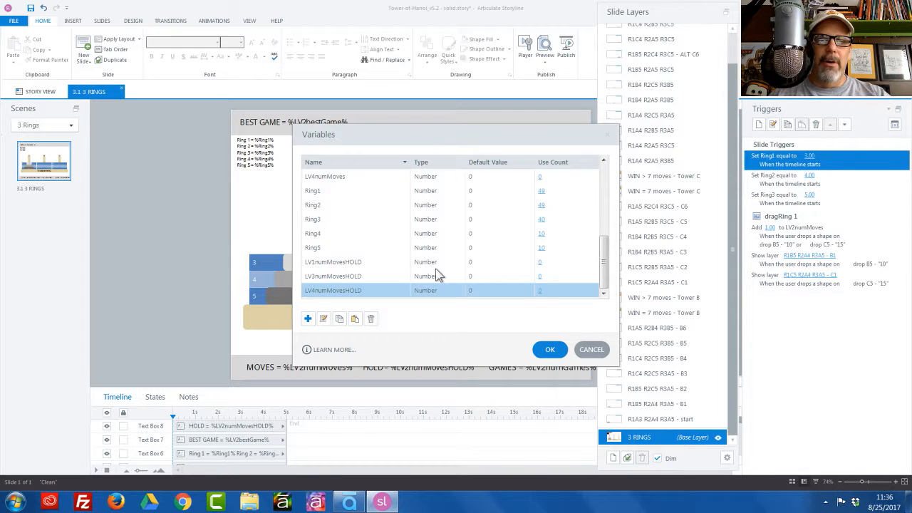
left_click(548, 351)
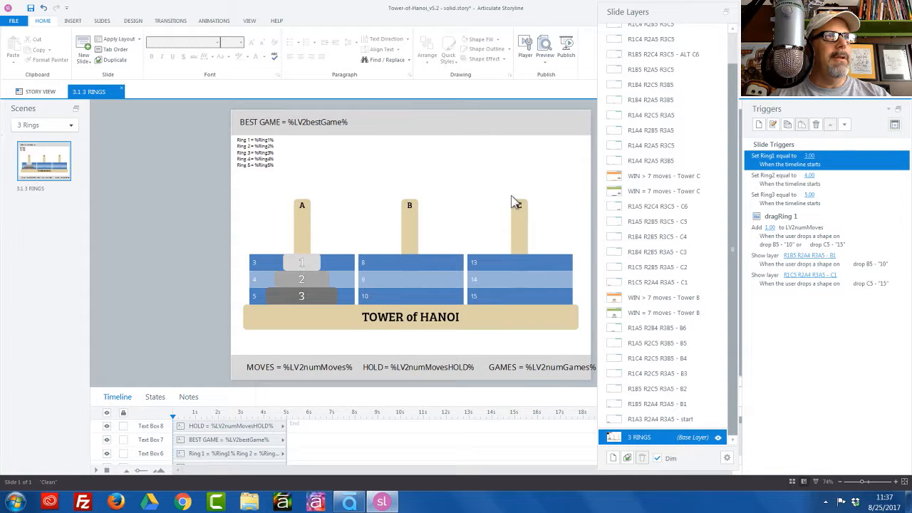
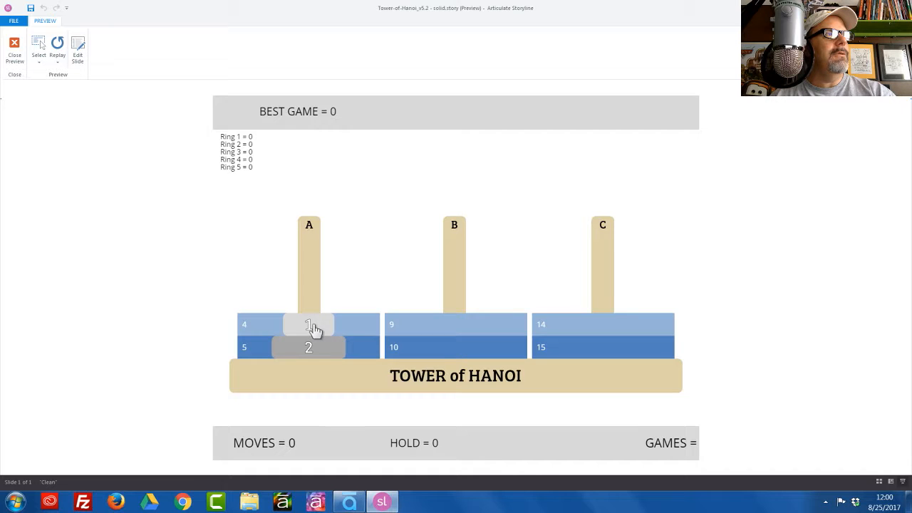
Test the two-ring game in the preview by moving ring 1 to tower B and both rings to tower C, and close the preview.
left_click(467, 349)
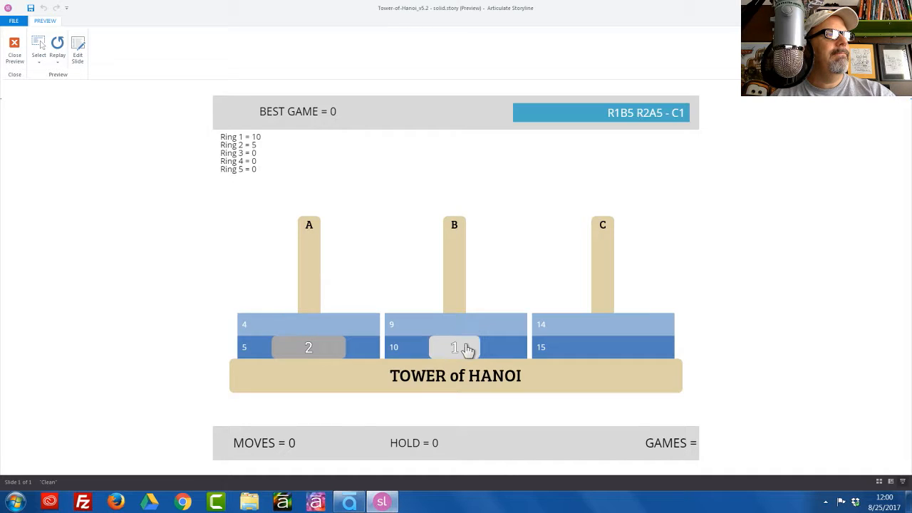
left_click_drag(308, 355, 583, 357)
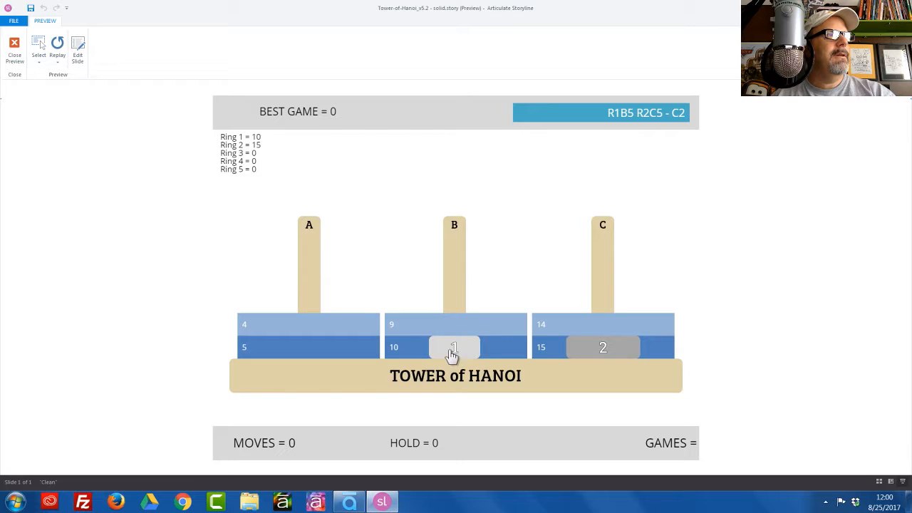
left_click_drag(452, 354, 581, 335)
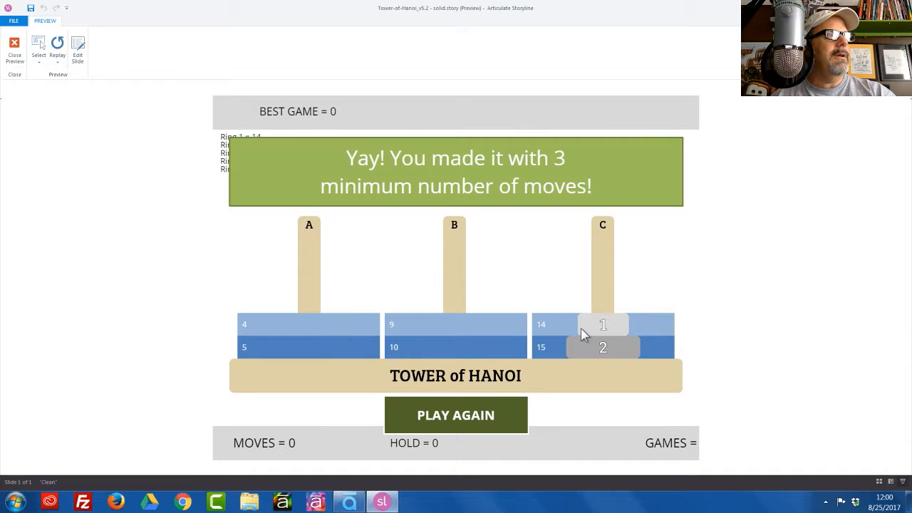
left_click(14, 50)
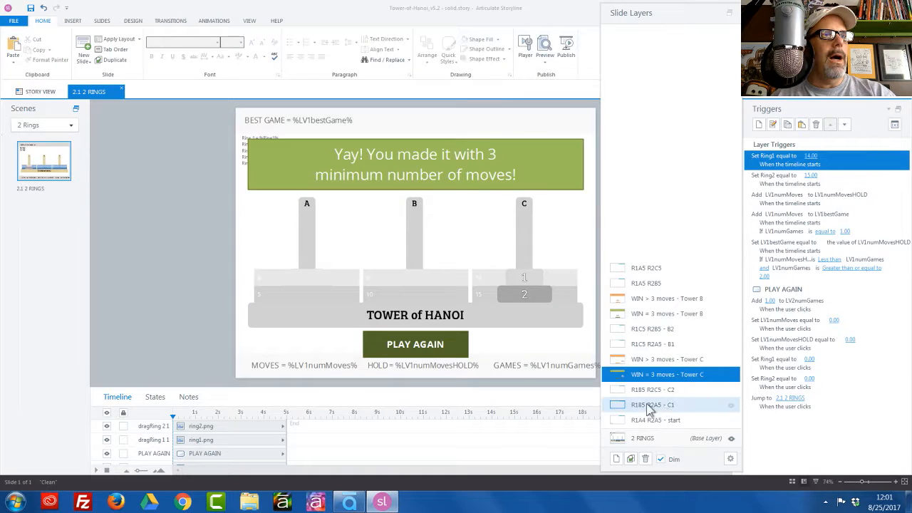
On the R1A4 R2A5 - start layer, make the dragRing 1 1 move-counting trigger add to LV1numMoves.
left_click(666, 405)
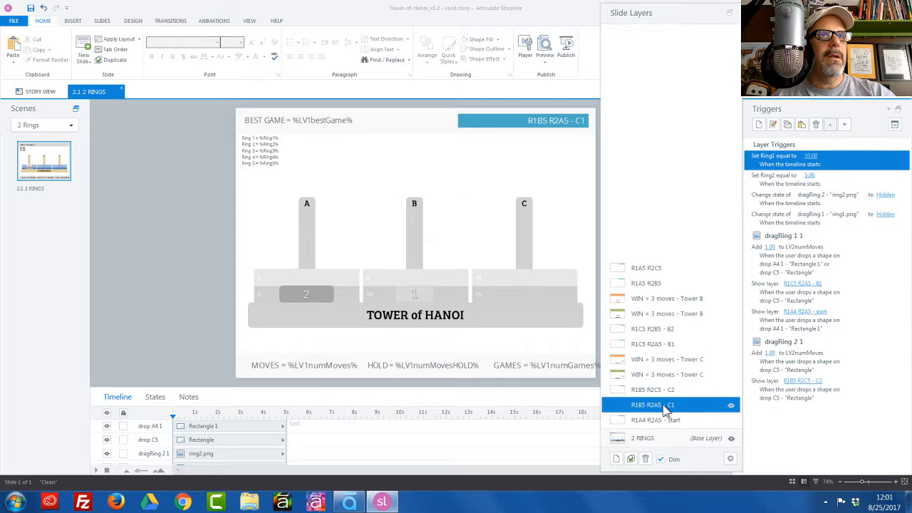
left_click(808, 263)
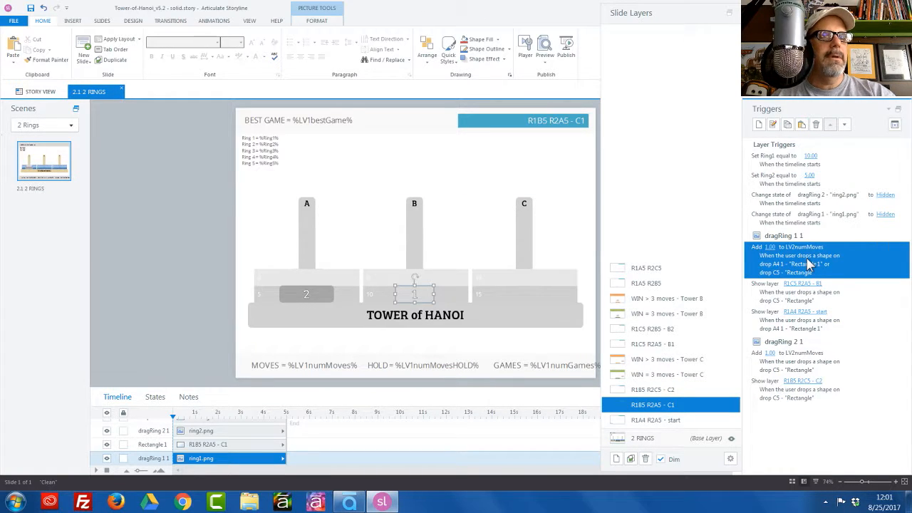
left_click(666, 420)
left_click(804, 224)
double_click(804, 225)
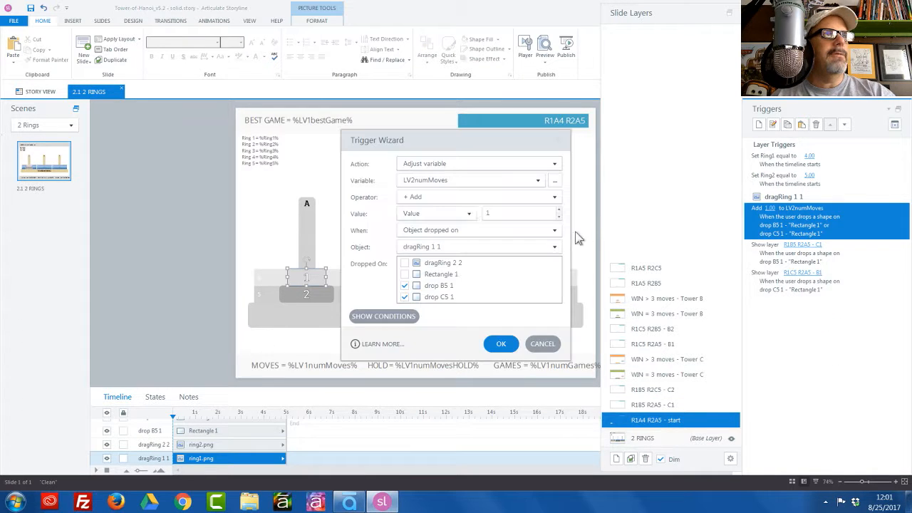
left_click(466, 182)
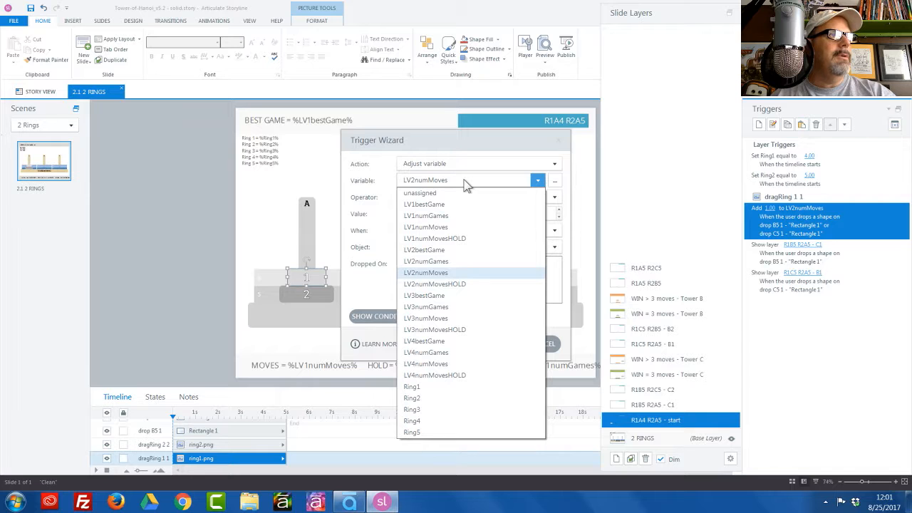
left_click(444, 228)
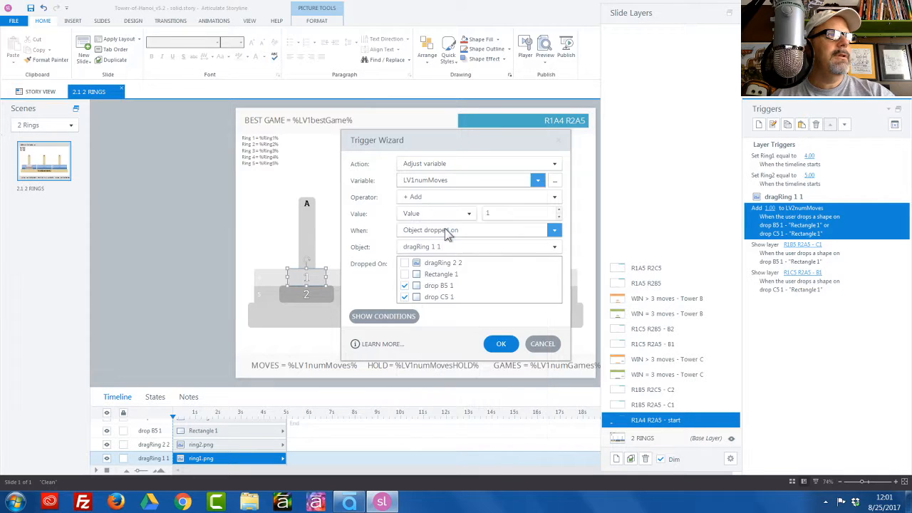
left_click(503, 345)
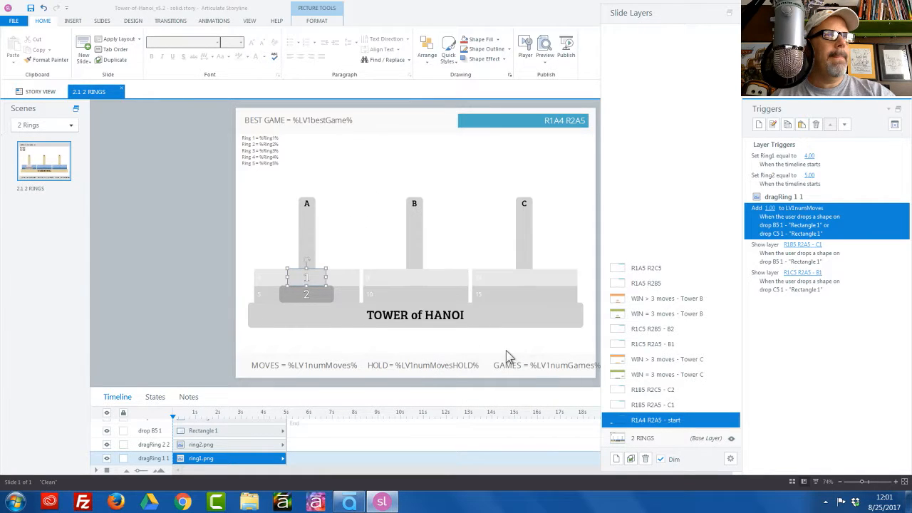
On the R1B5 R2A5 - C1 layer, switch the dragRing 1 1 move-counting trigger to the LV1numMoves variable.
left_click(651, 407)
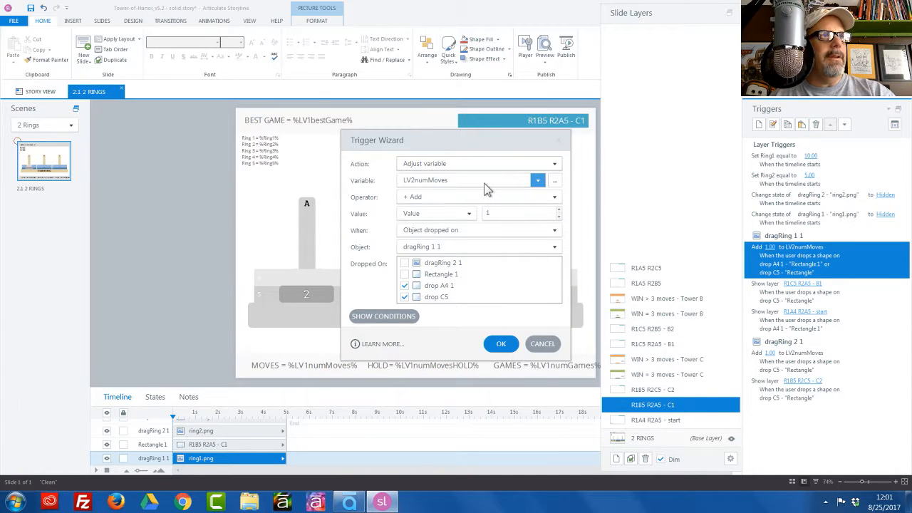
left_click(484, 183)
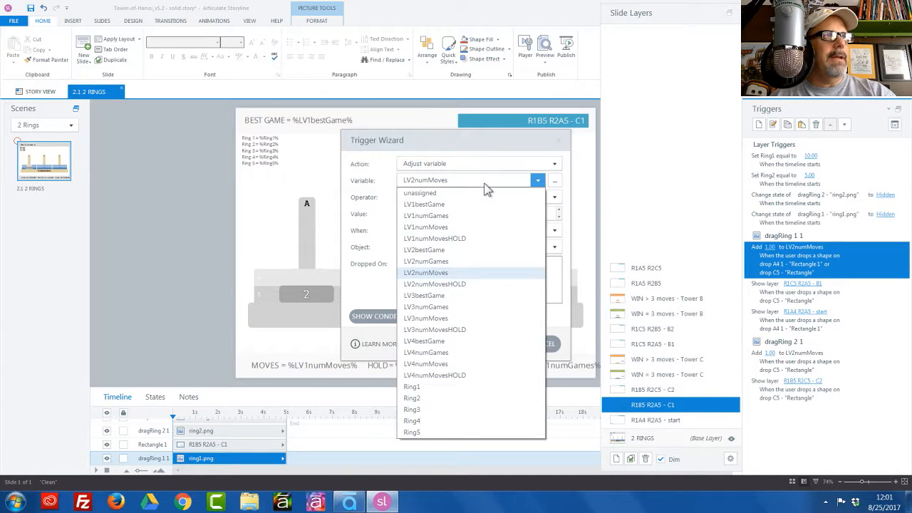
left_click(456, 229)
left_click(504, 347)
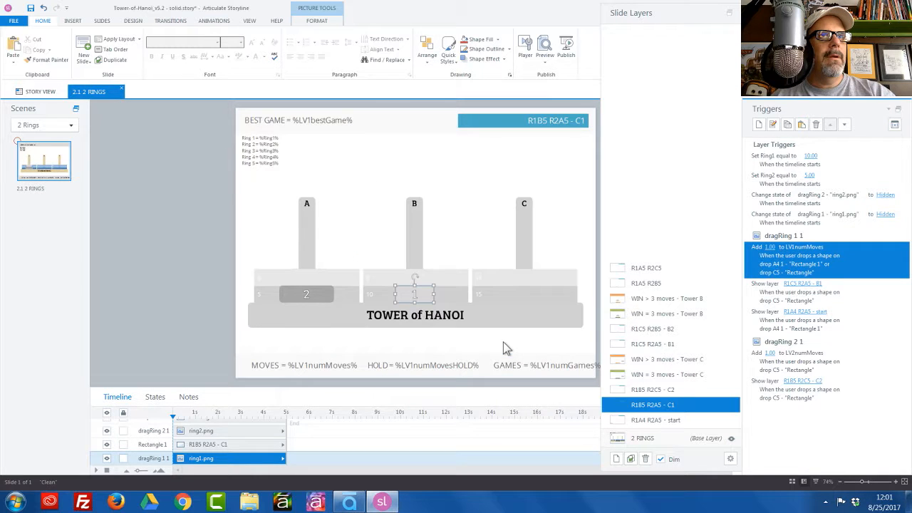
On the R1B5 R2A5 - C1 layer, switch the dragRing 2 1 move-counting trigger to the LV1numMoves variable.
left_click(670, 389)
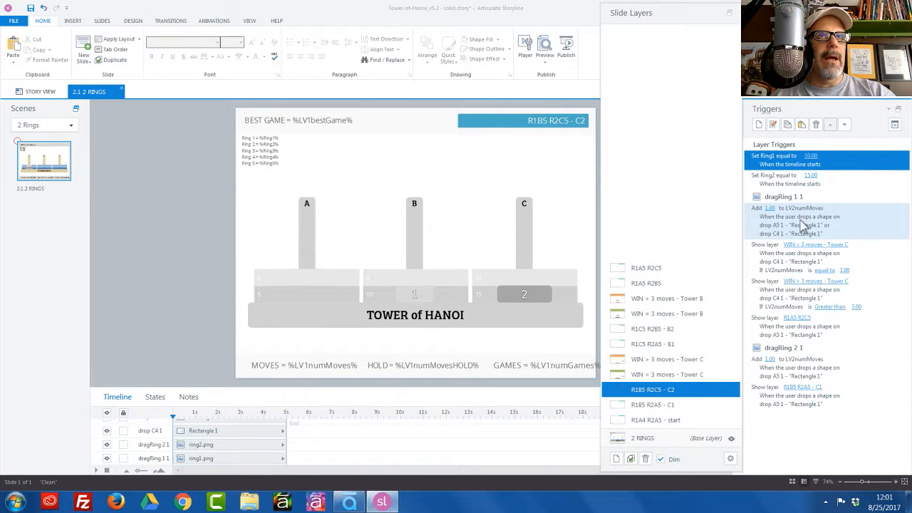
left_click(674, 407)
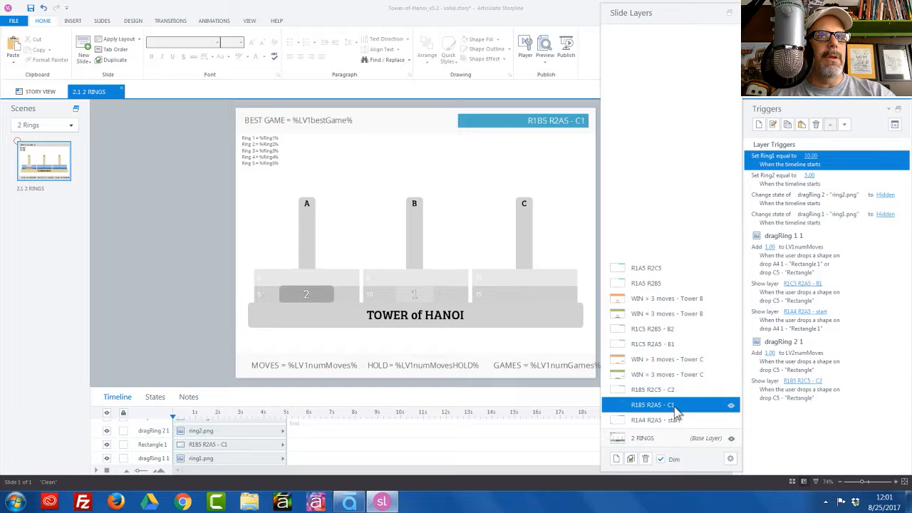
double_click(792, 356)
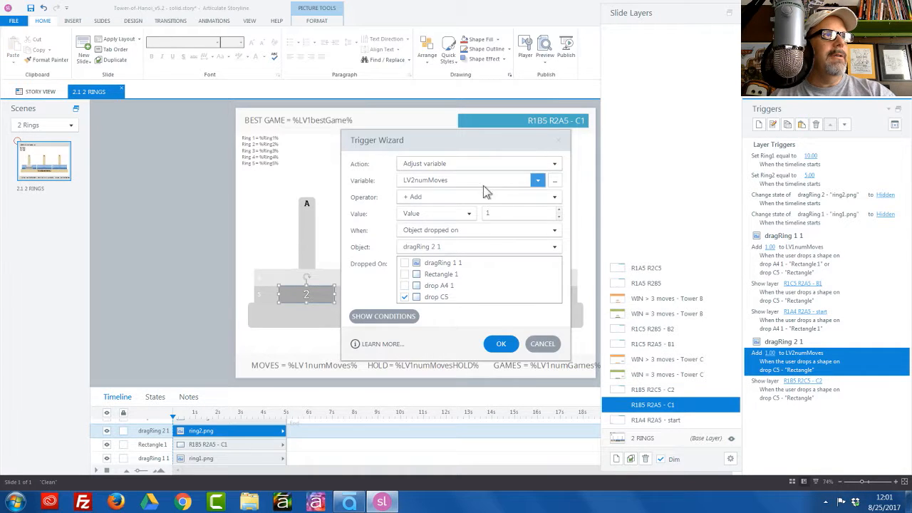
left_click(482, 186)
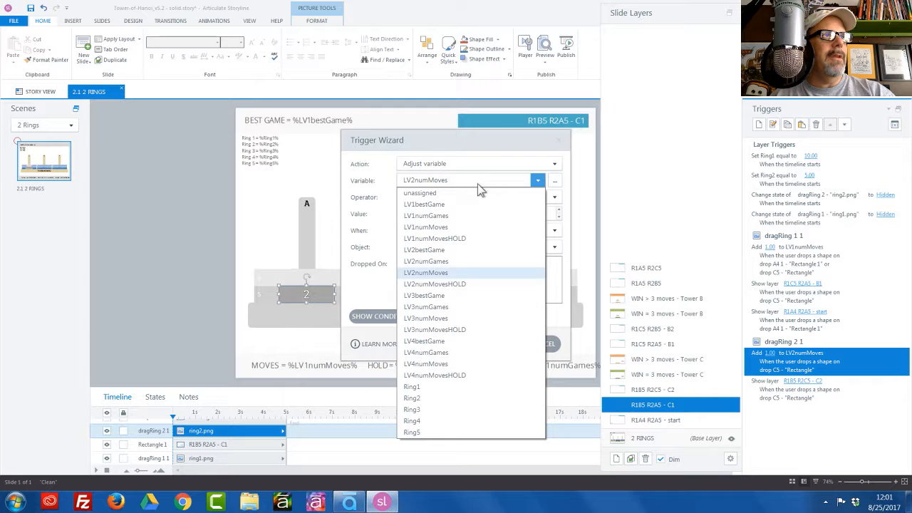
left_click(457, 232)
left_click(501, 344)
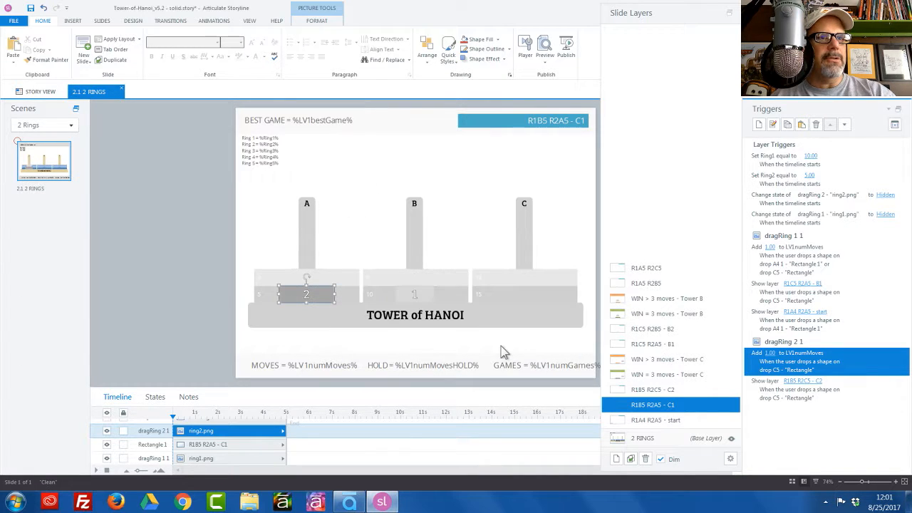
On the R1B5 R2C5 - C2 layer, switch the dragRing 1 1 move-counting trigger to the LV1numMoves variable.
left_click(680, 420)
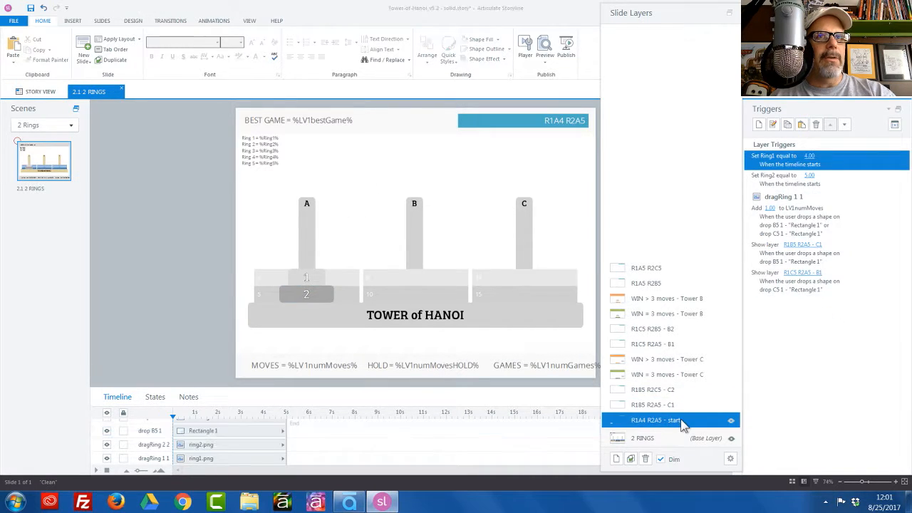
left_click(680, 406)
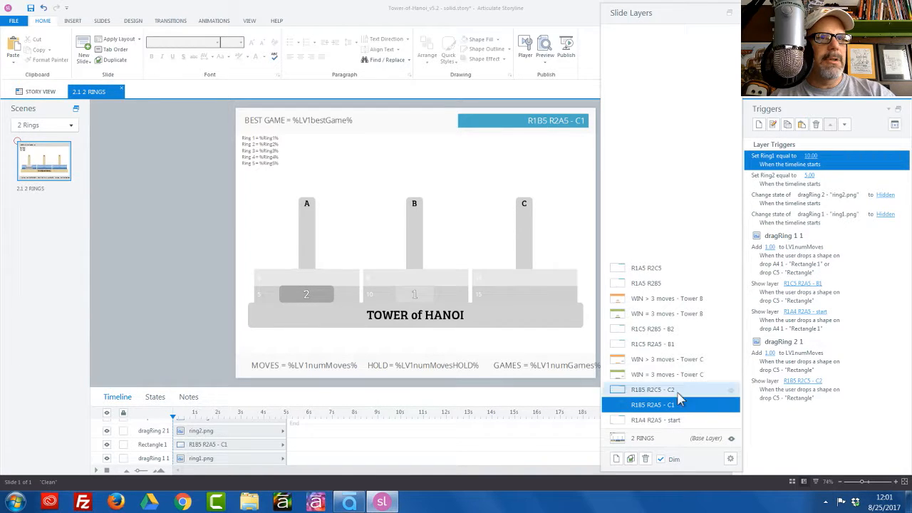
left_click(683, 390)
double_click(804, 226)
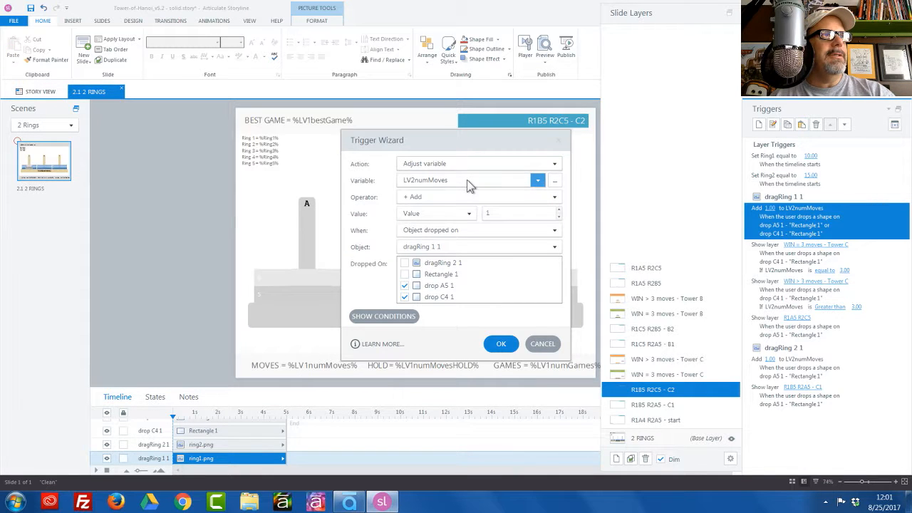
left_click(466, 180)
left_click(456, 229)
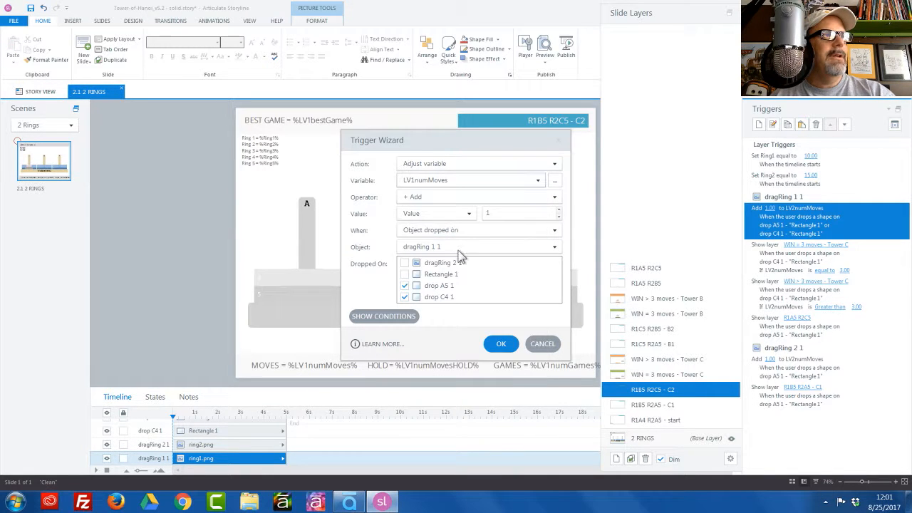
left_click(501, 344)
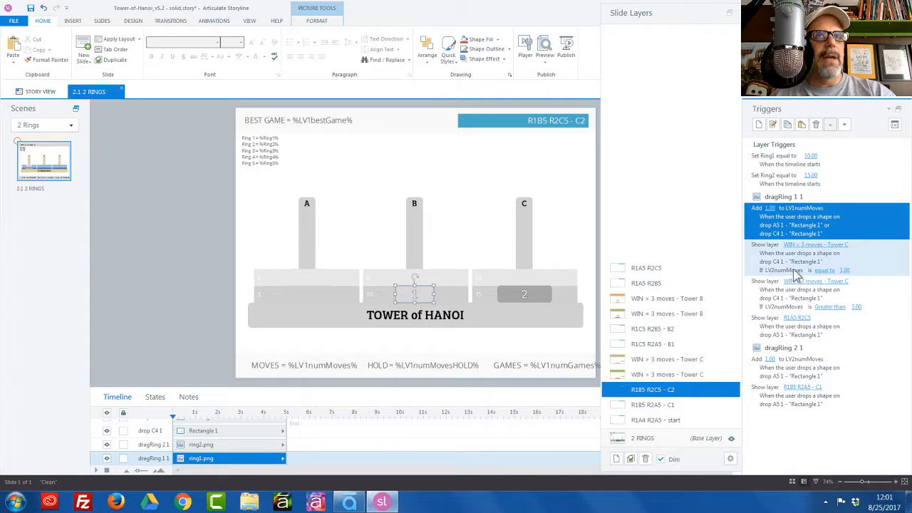
Base the condition of the trigger showing the WIN = 3 moves - Tower C layer on LV1numMoves instead of LV2numMoves.
left_click(788, 269)
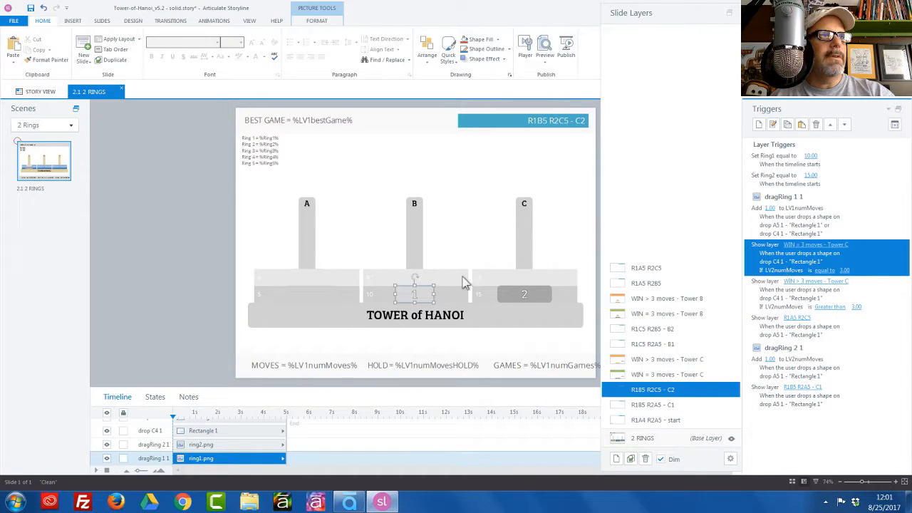
double_click(440, 281)
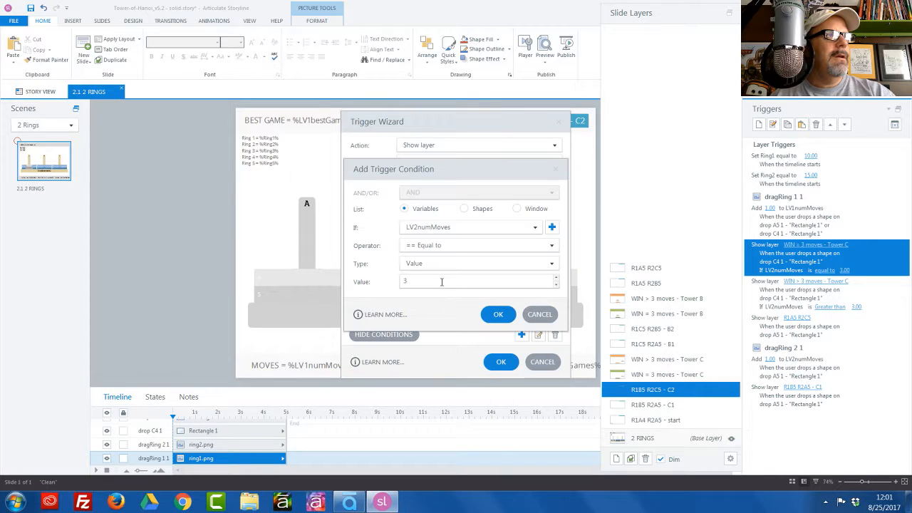
left_click(457, 227)
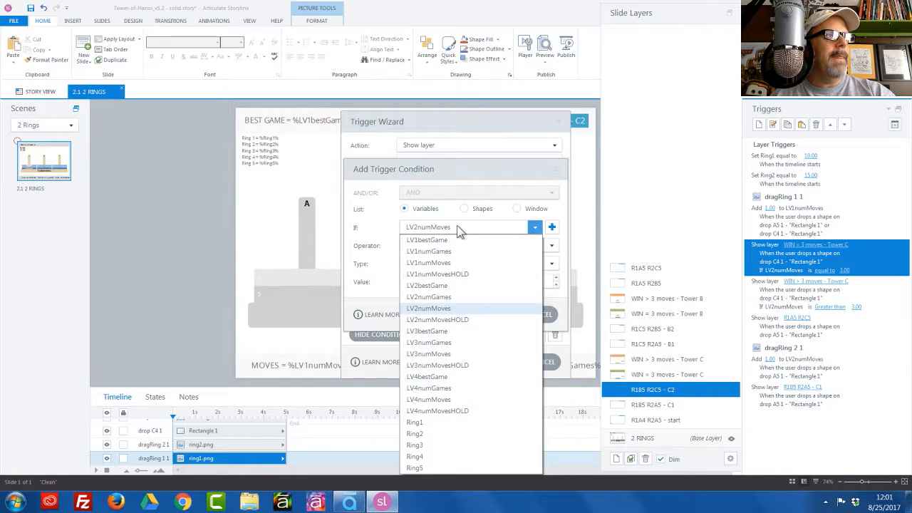
left_click(445, 263)
left_click(502, 314)
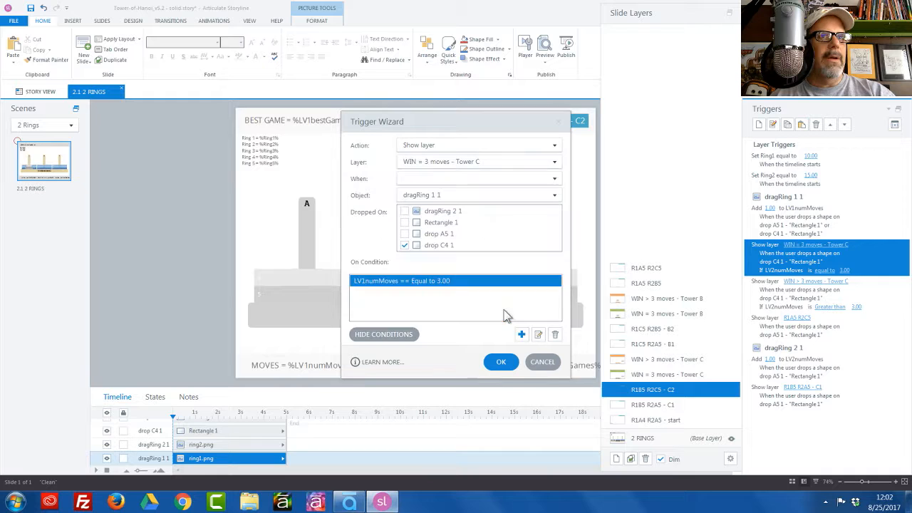
left_click(501, 359)
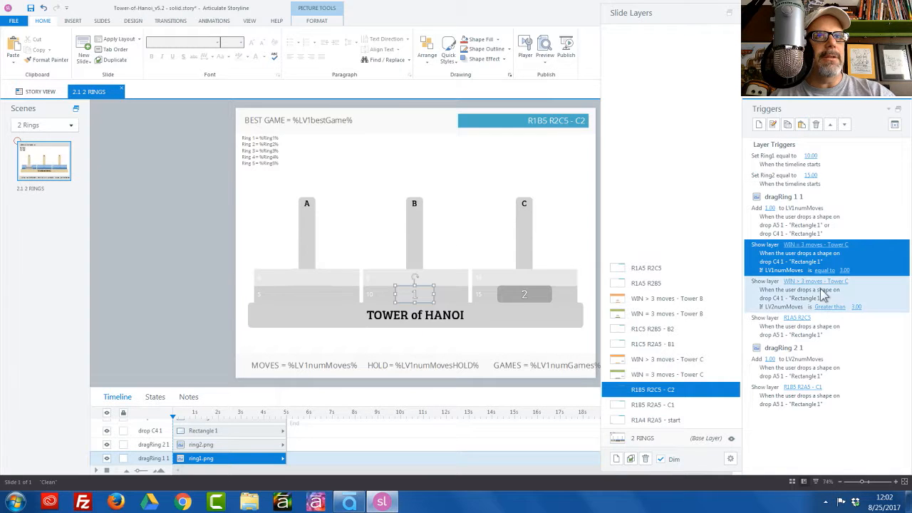
Base the condition of the trigger showing the WIN > 3 moves - Tower C layer on LV1numMoves instead of LV2numMoves.
double_click(791, 296)
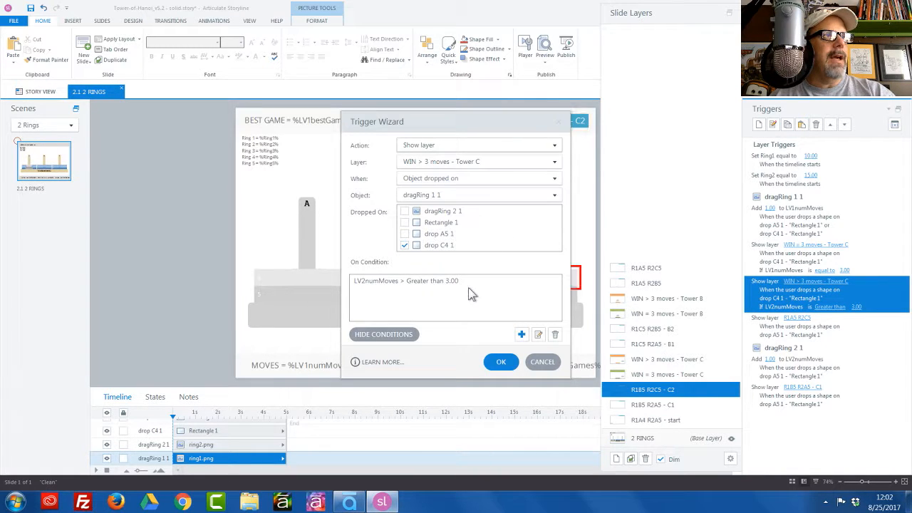
double_click(464, 282)
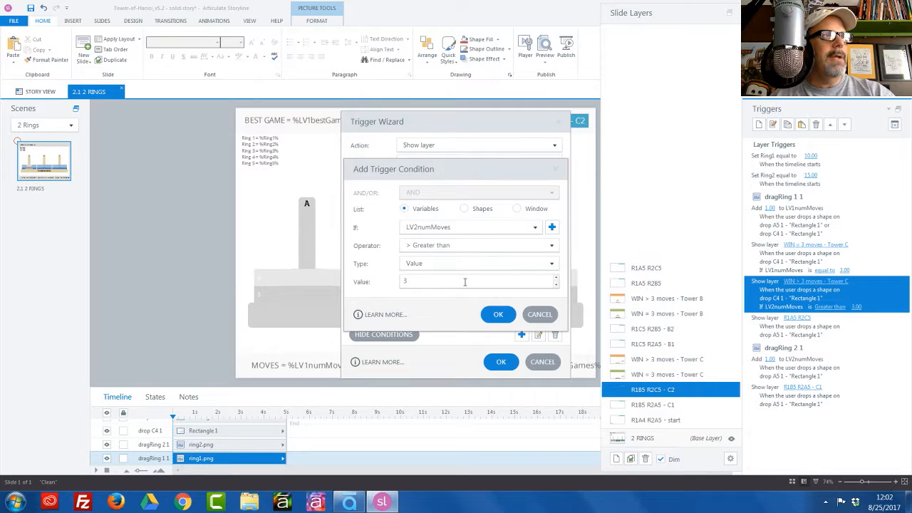
left_click(470, 228)
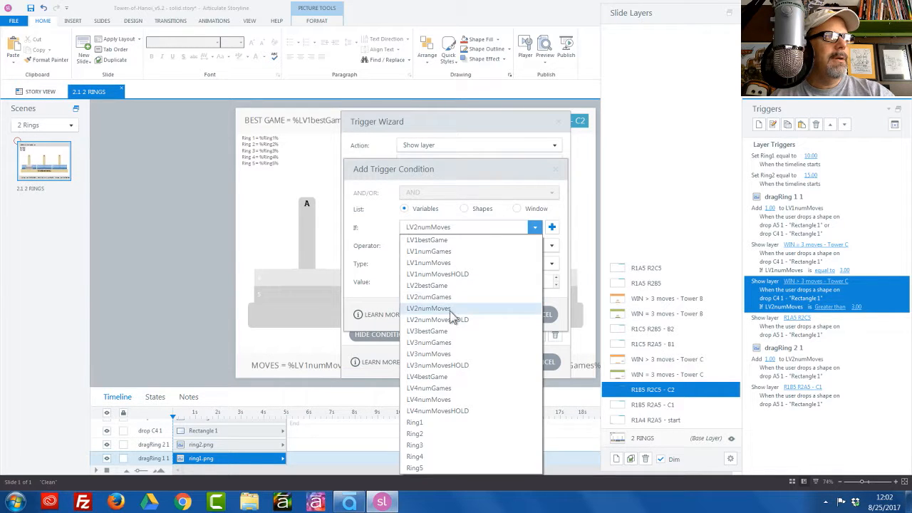
left_click(439, 263)
left_click(499, 315)
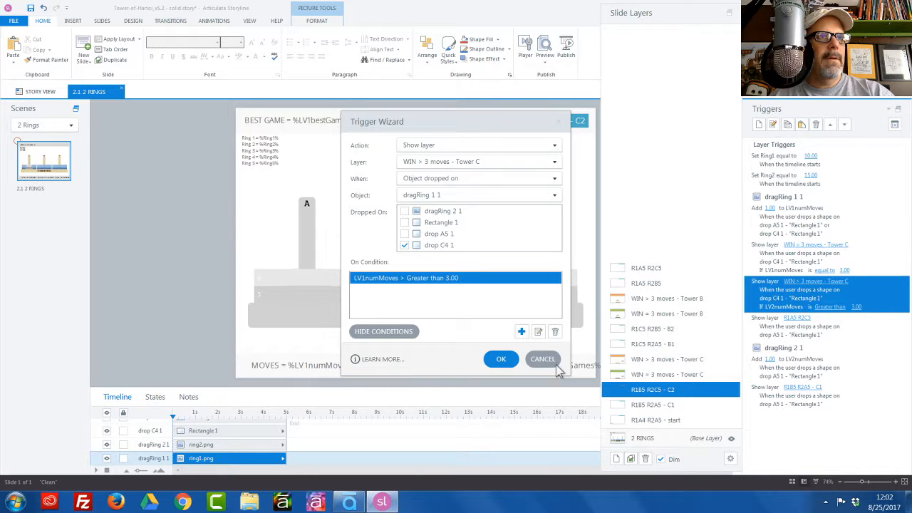
left_click(502, 359)
On the R1B5 R2C5 - C2 layer, switch the dragRing 2 1 move-counting trigger to the LV1numMoves variable.
double_click(813, 360)
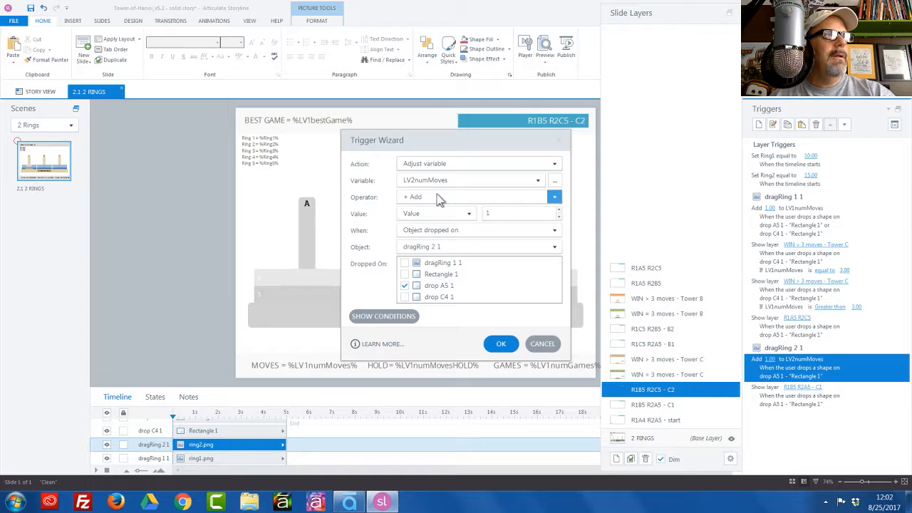
left_click(436, 184)
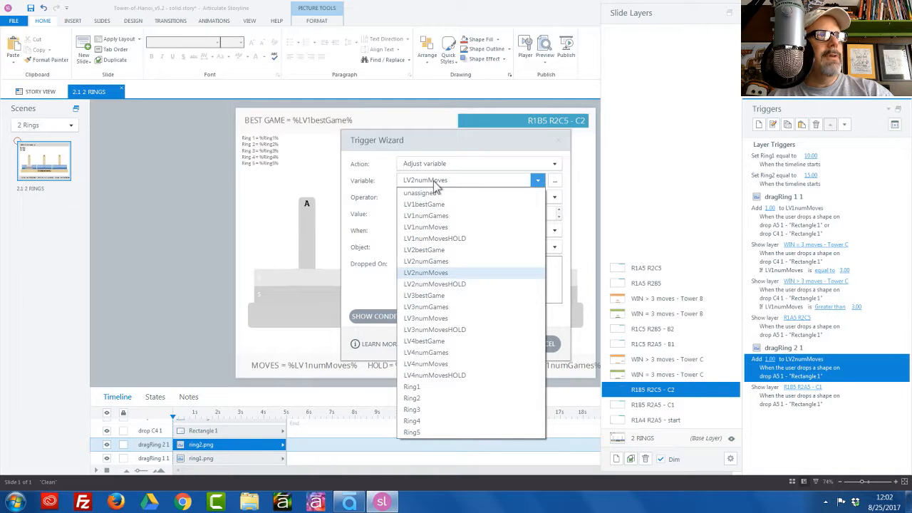
left_click(443, 227)
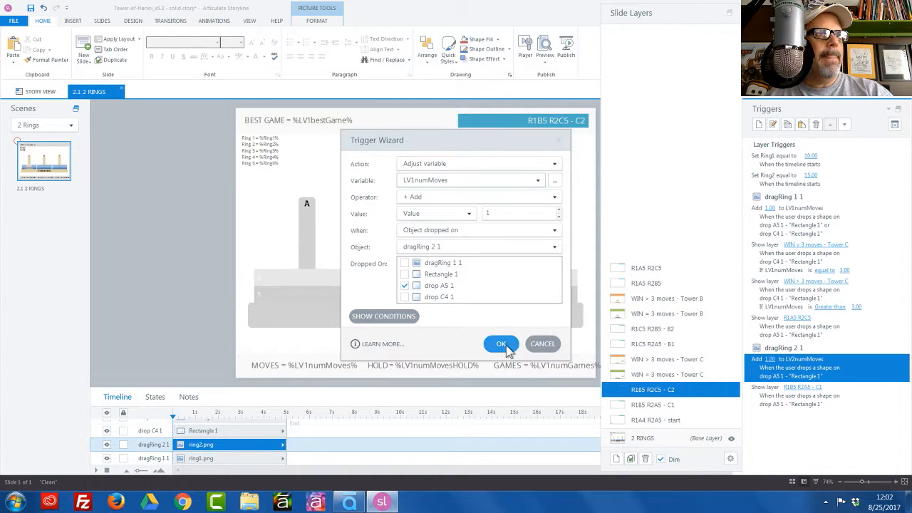
left_click(503, 345)
Check the start and Tower C layers, and switch the PLAY AGAIN move-reset trigger on WIN > 3 moves - Tower C to LV1numMoves.
left_click(652, 404)
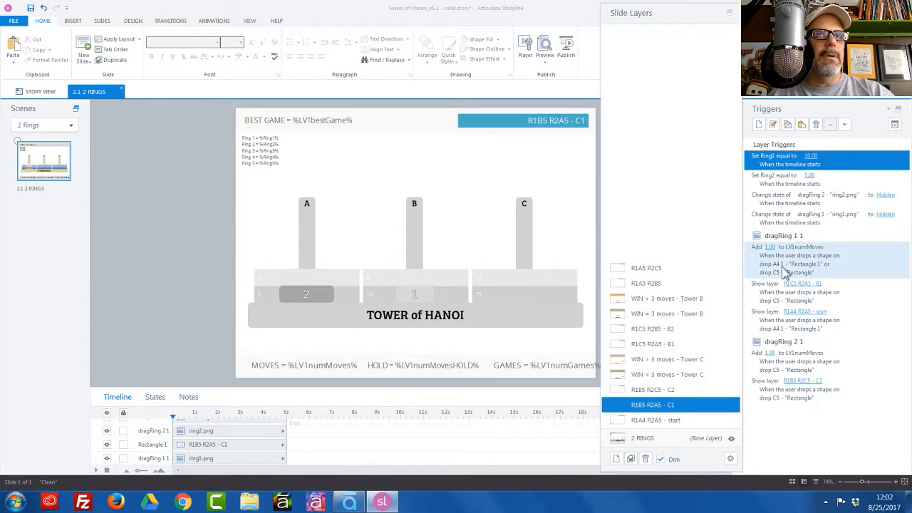
left_click(683, 420)
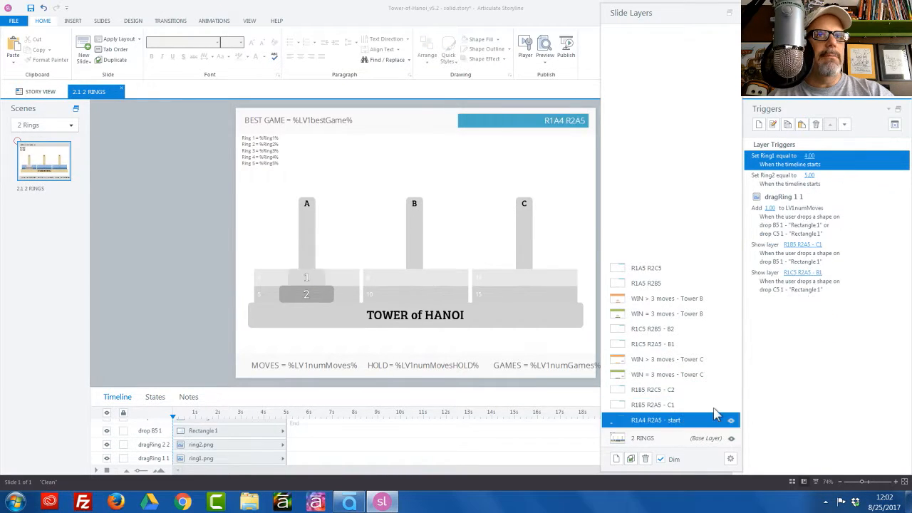
left_click(666, 393)
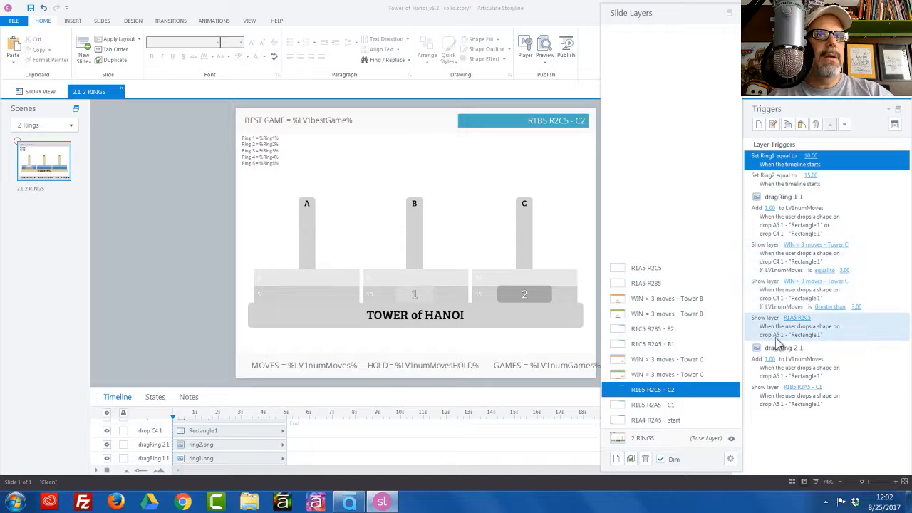
left_click(652, 374)
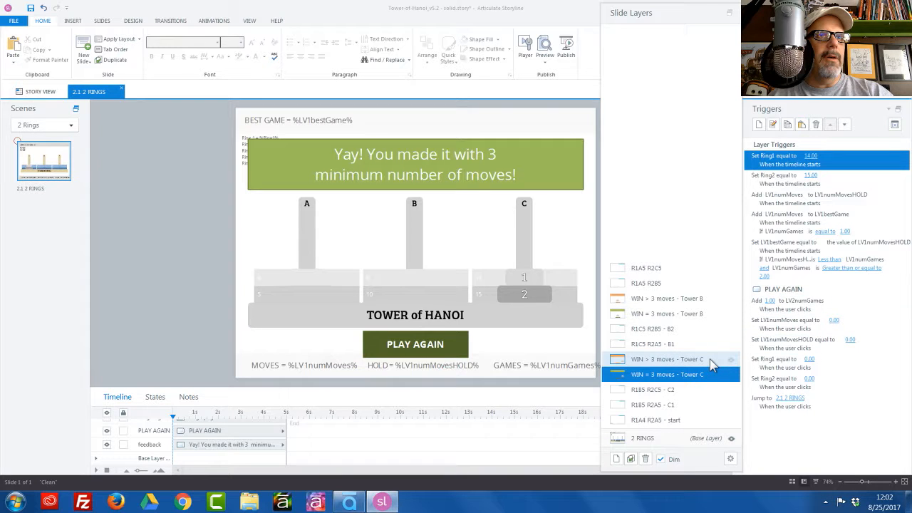
left_click(711, 360)
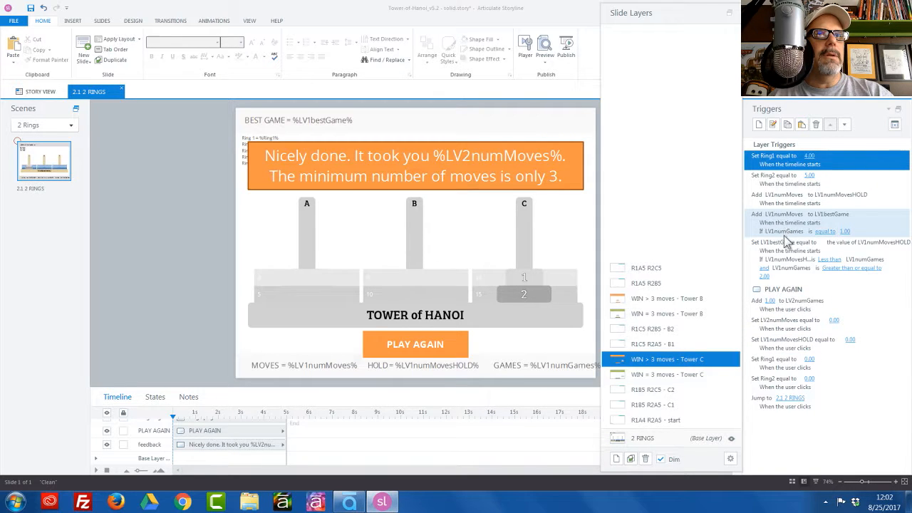
double_click(784, 322)
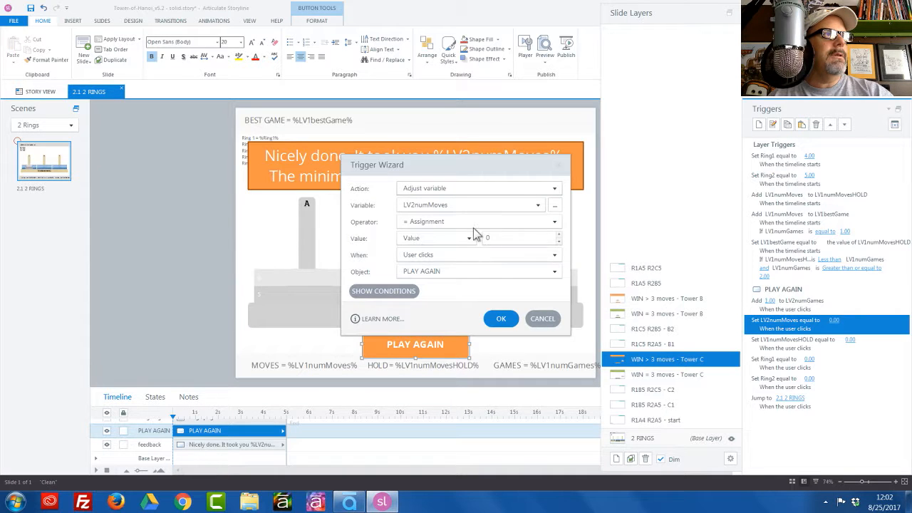
left_click(463, 206)
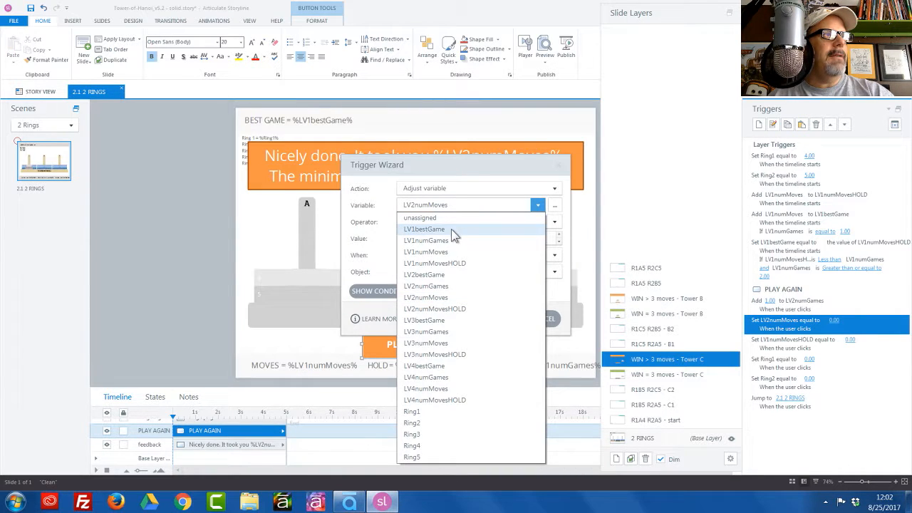
left_click(447, 251)
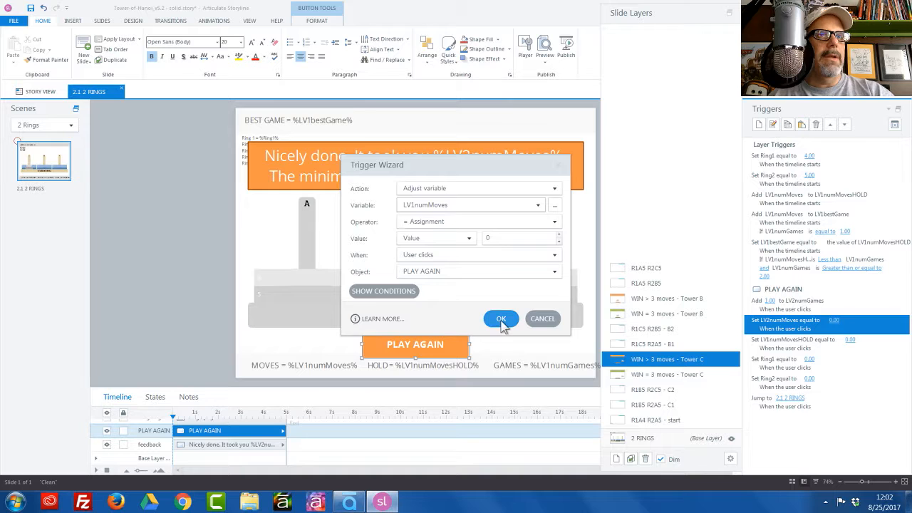
left_click(501, 320)
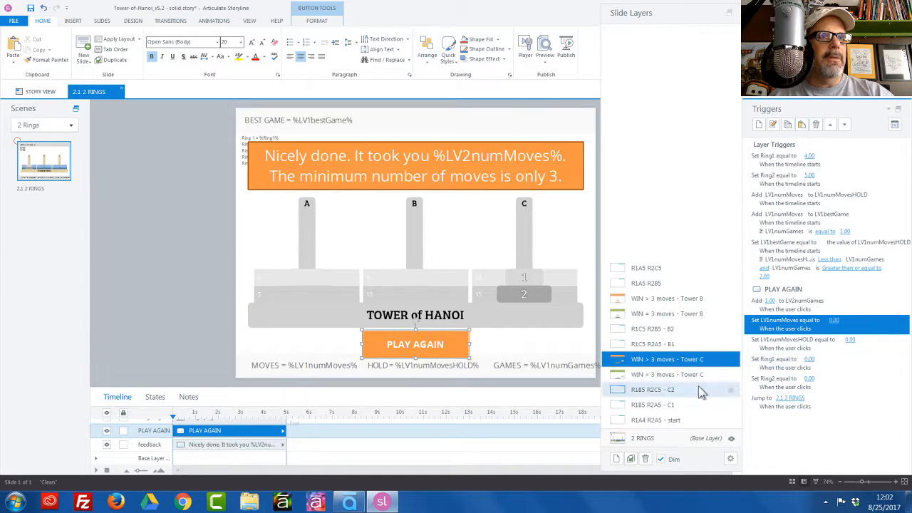
On the R1C5 R2A5 - B1 layer, switch the dragRing 1 1 move-counting trigger to the LV1numMoves variable.
left_click(693, 375)
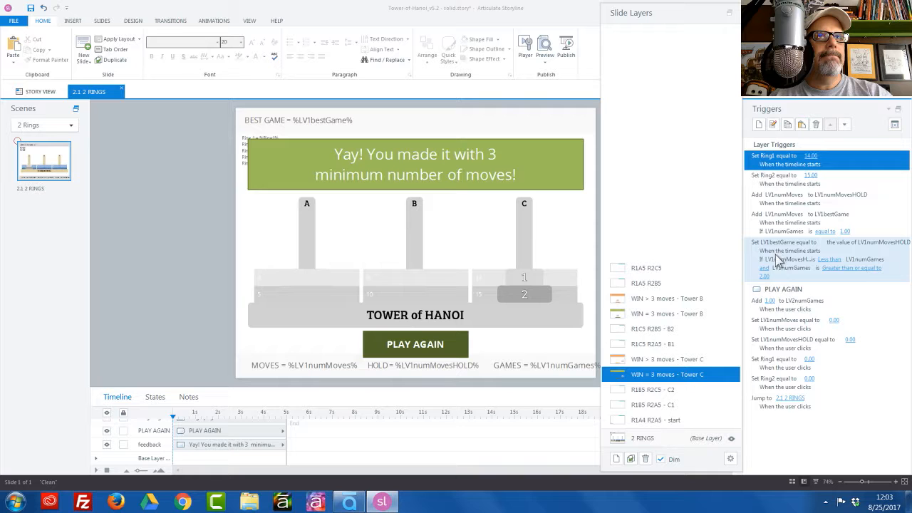
left_click(690, 361)
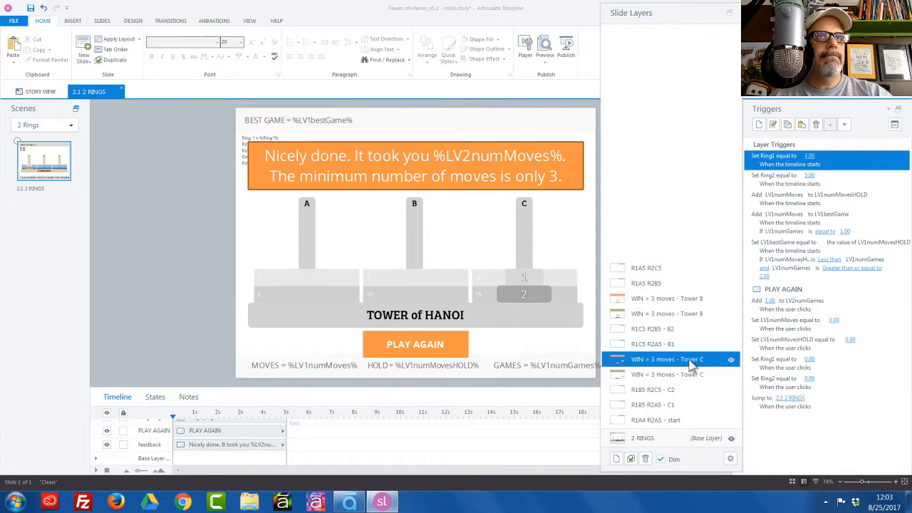
left_click(672, 345)
left_click(792, 264)
double_click(791, 264)
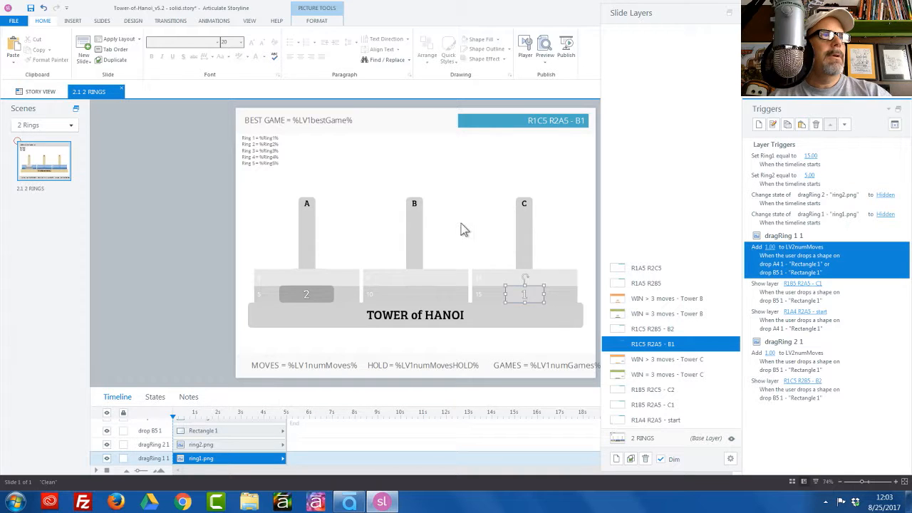
left_click(456, 182)
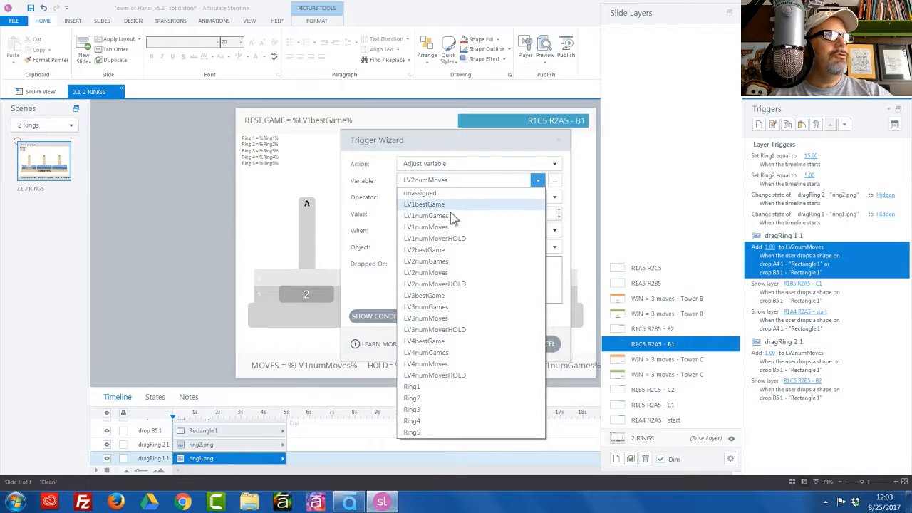
left_click(470, 226)
left_click(502, 346)
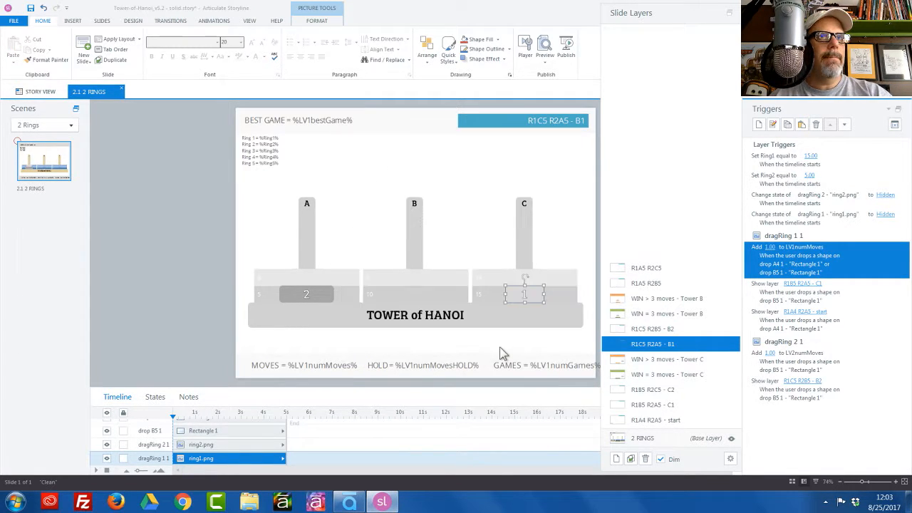
On the R1C5 R2A5 - B1 layer, switch the dragRing 2 1 move-counting trigger to the LV1numMoves variable.
left_click(797, 364)
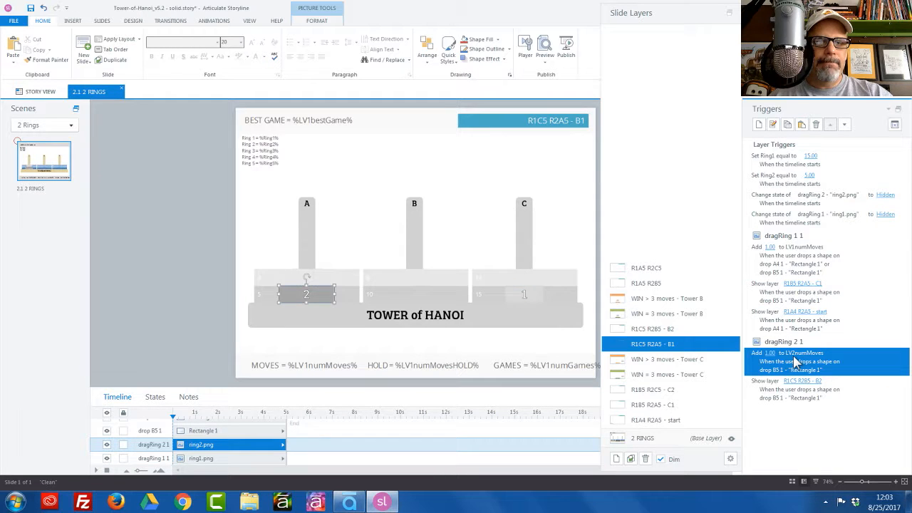
double_click(797, 363)
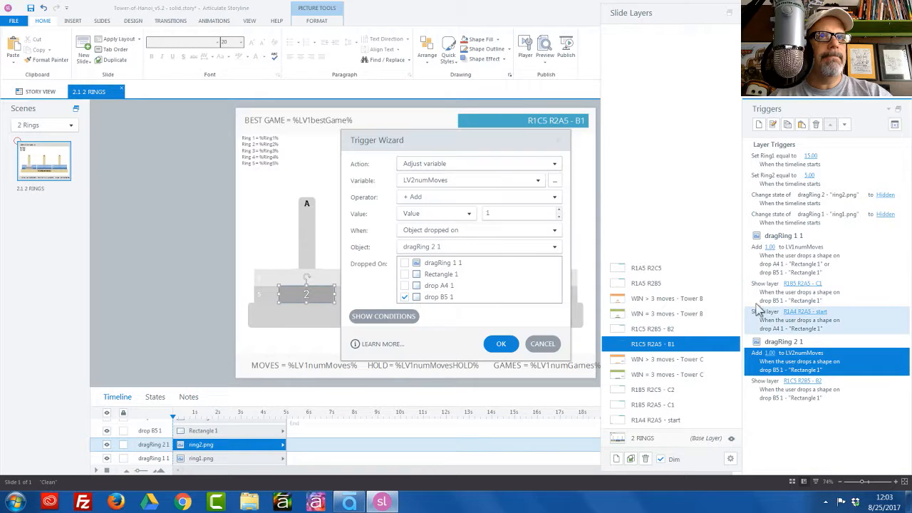
left_click(464, 183)
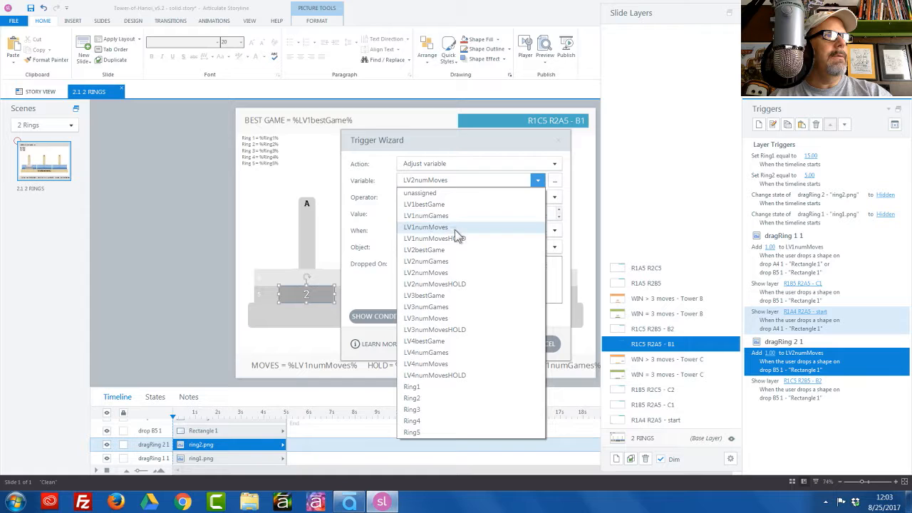
left_click(455, 229)
left_click(507, 341)
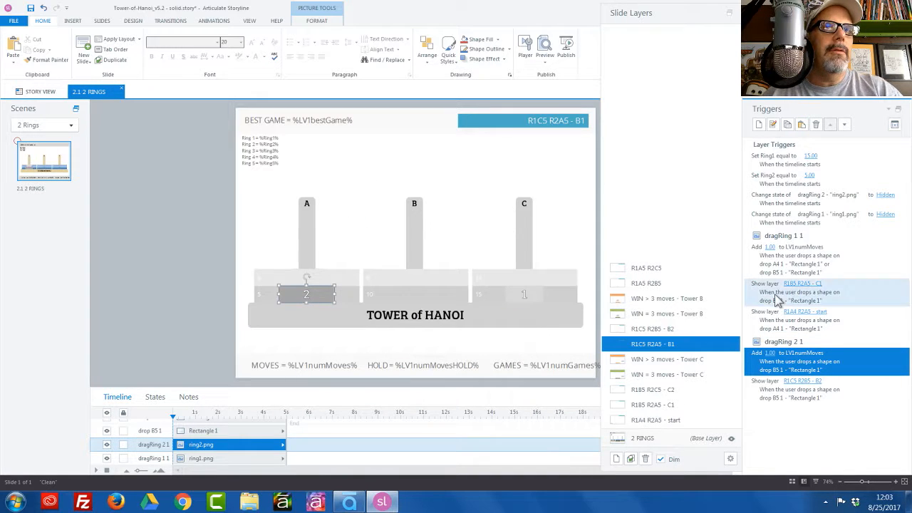
On the R1C5 R2B5 - B2 layer, switch the dragRing 1 1 move-counting trigger to the LV1numMoves variable.
left_click(670, 328)
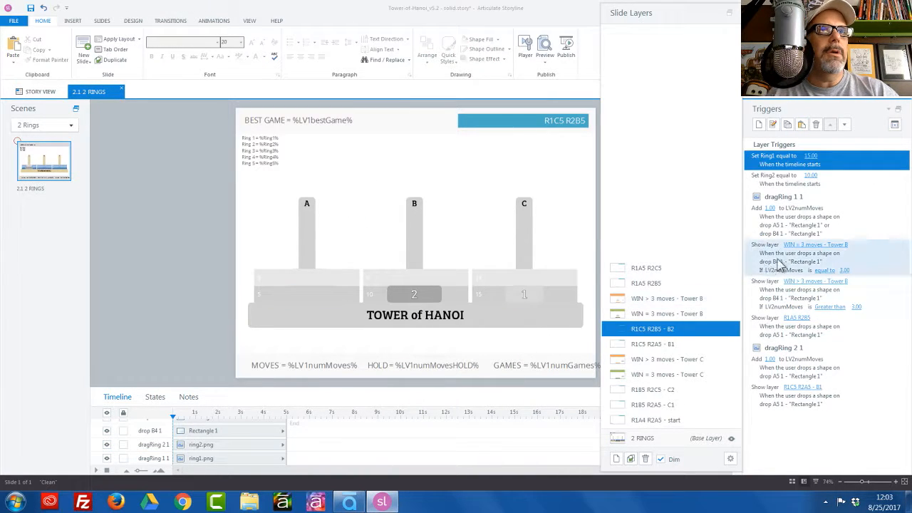
double_click(785, 228)
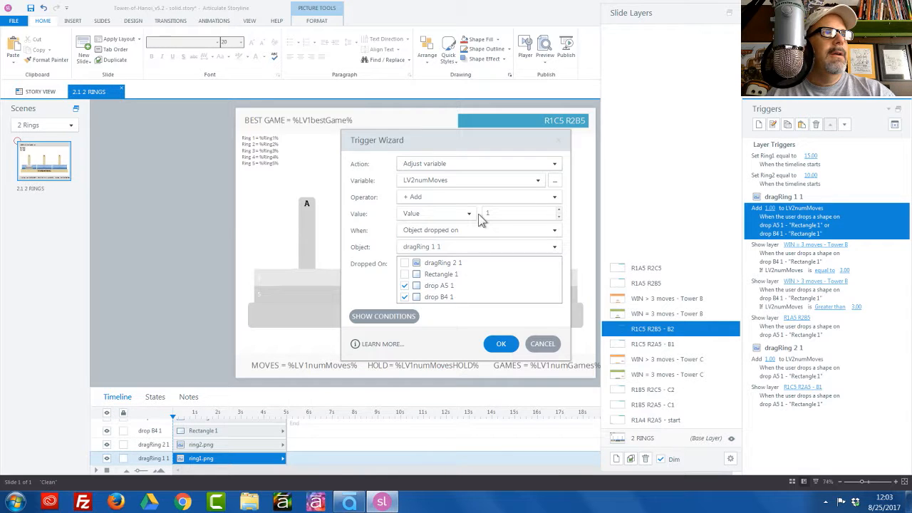
left_click(436, 183)
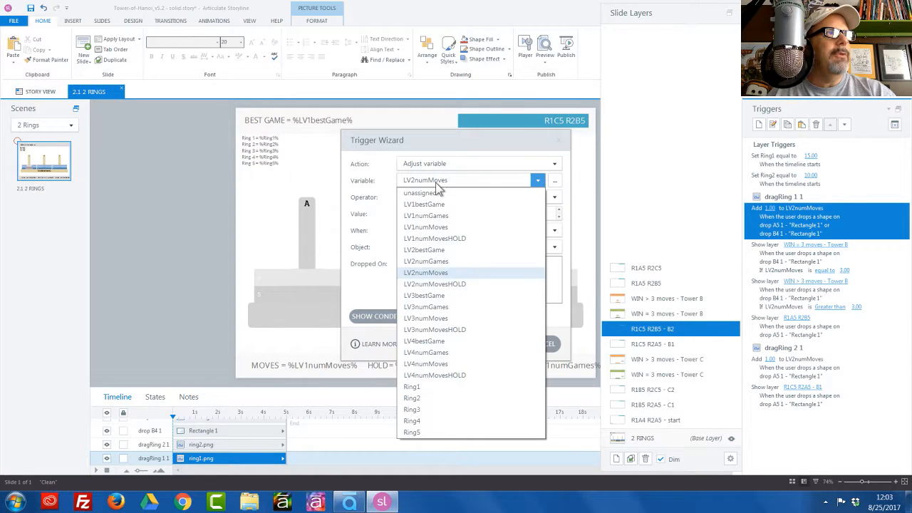
left_click(436, 228)
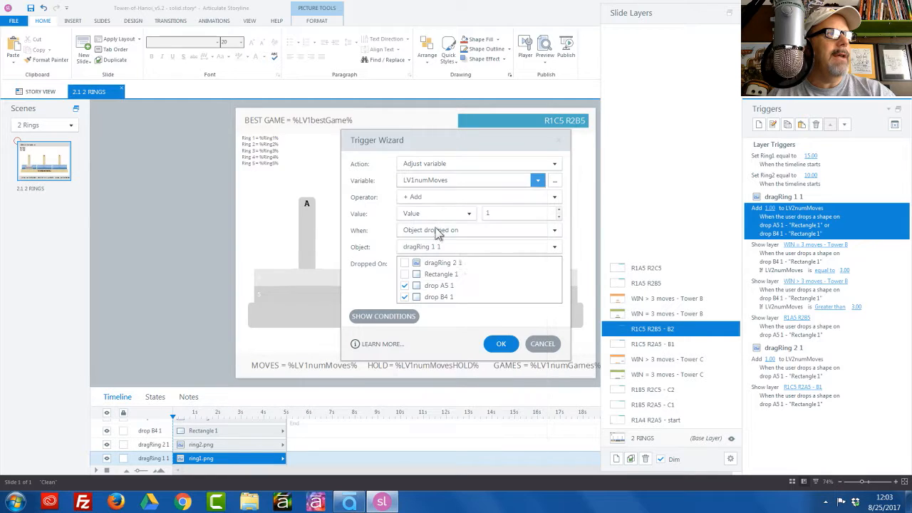
left_click(500, 341)
Base the condition of the trigger showing the WIN = 3 moves - Tower B layer on LV1numMoves instead of LV2numMoves.
double_click(764, 270)
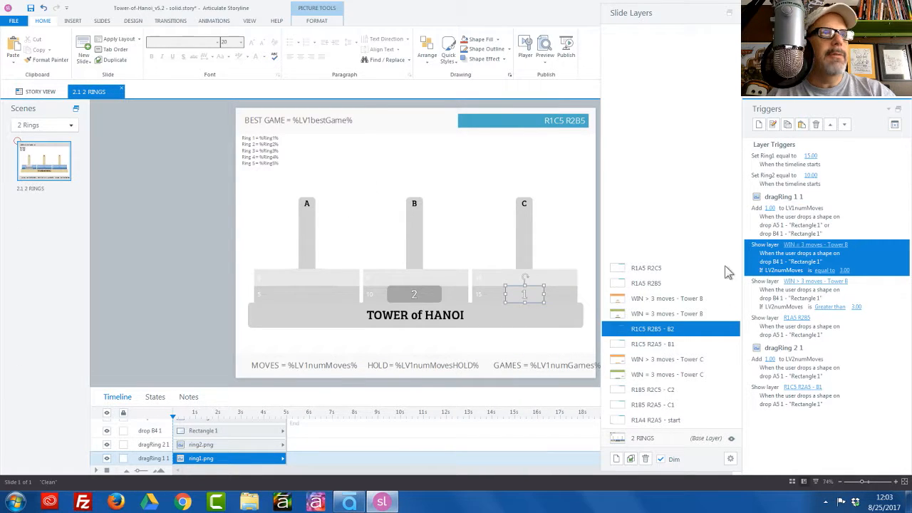
double_click(432, 281)
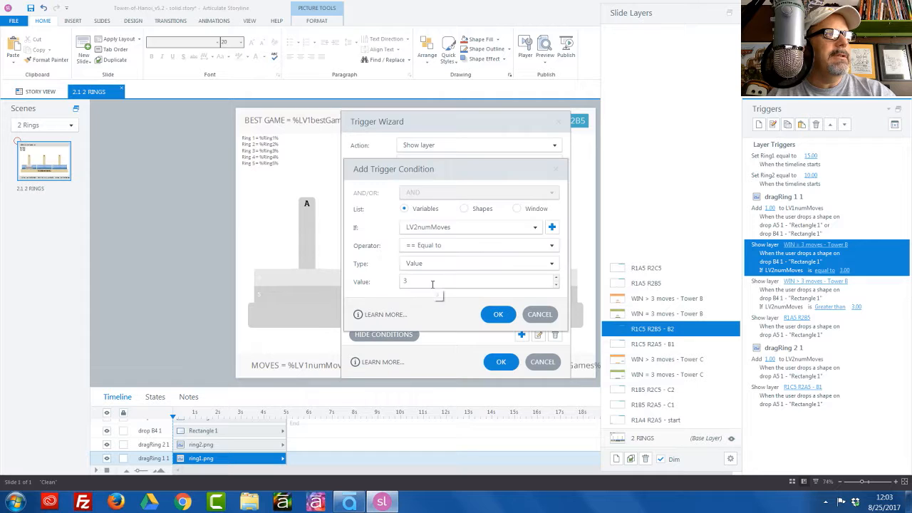
left_click(449, 228)
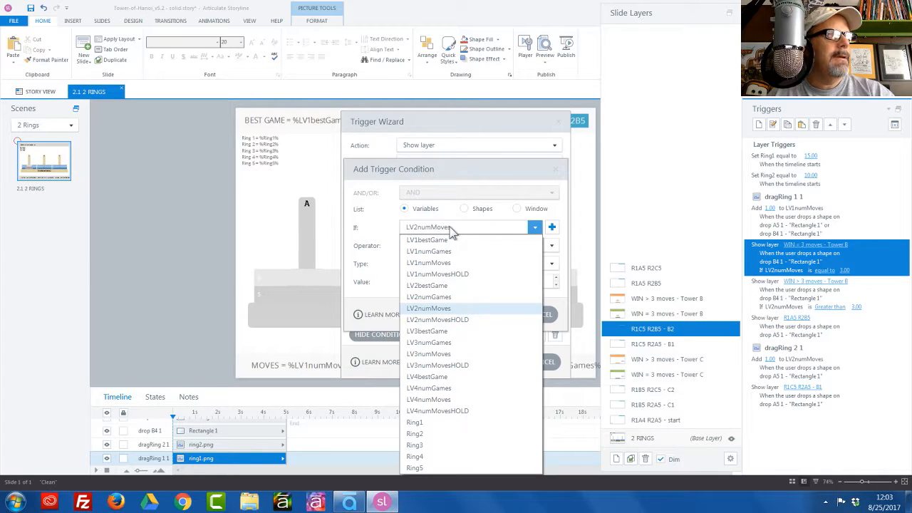
left_click(447, 260)
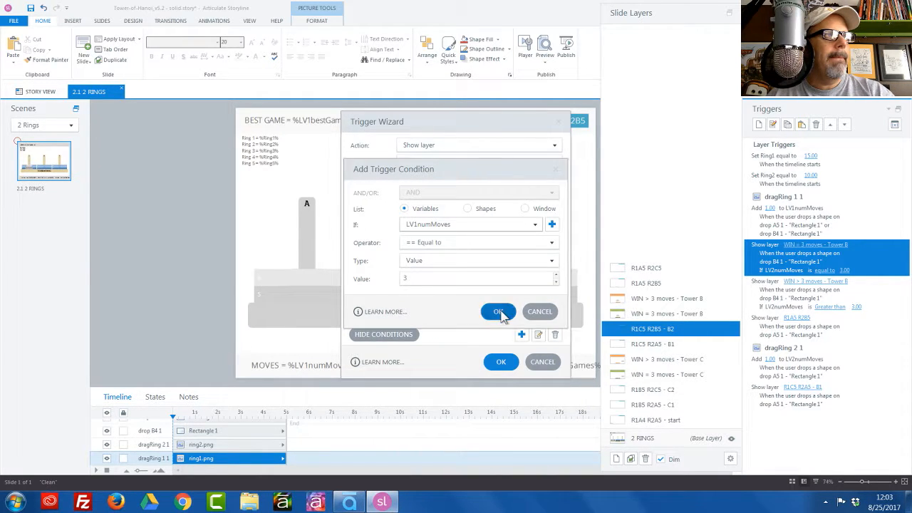
left_click(501, 313)
left_click(501, 361)
On the R1C5 R2B5 - B2 layer, base the condition of the trigger showing WIN > 3 moves - Tower B on LV1numMoves.
double_click(809, 299)
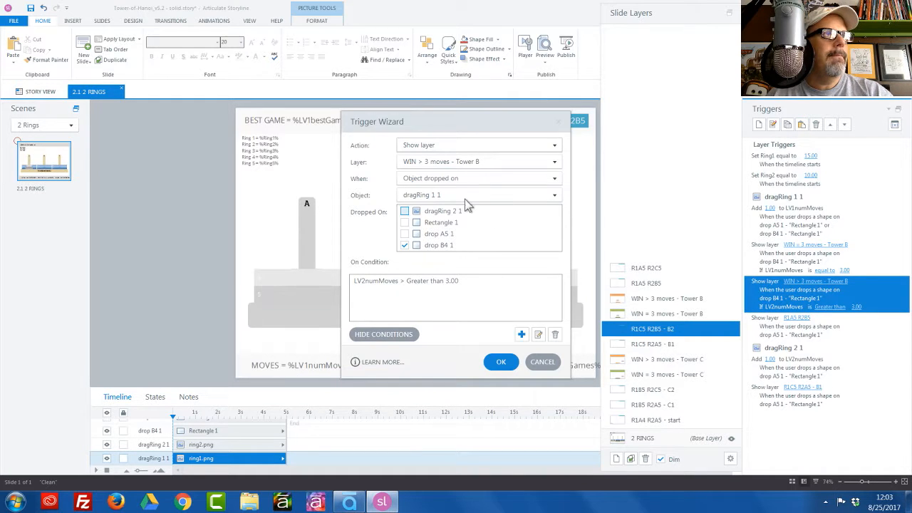
left_click(459, 281)
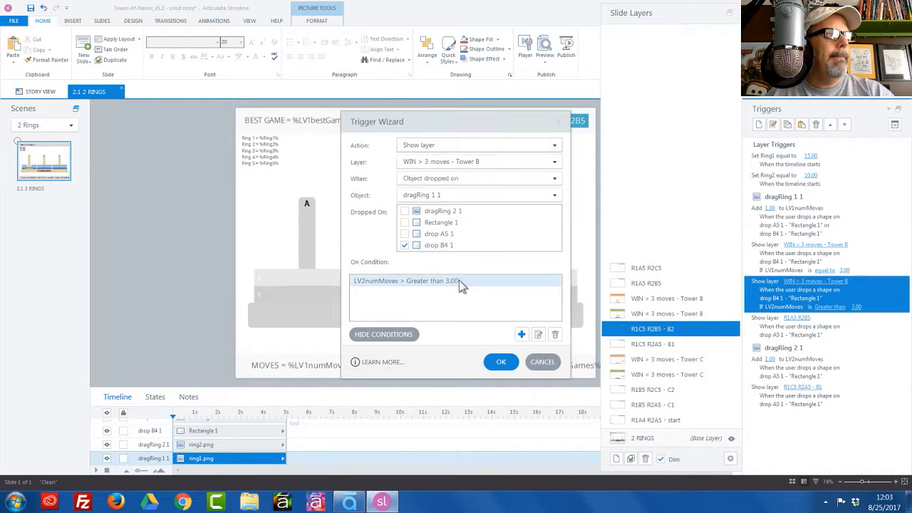
double_click(459, 280)
left_click(457, 229)
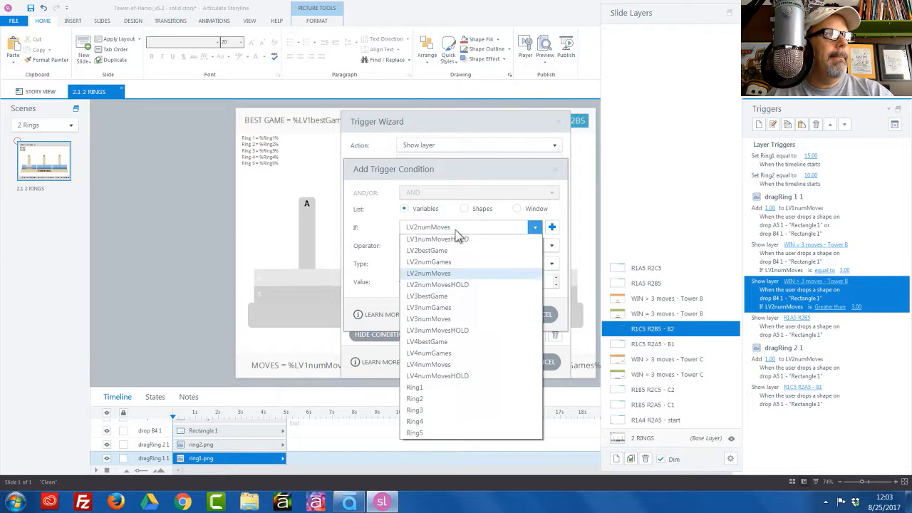
scroll(449, 242, "up", 1)
left_click(452, 265)
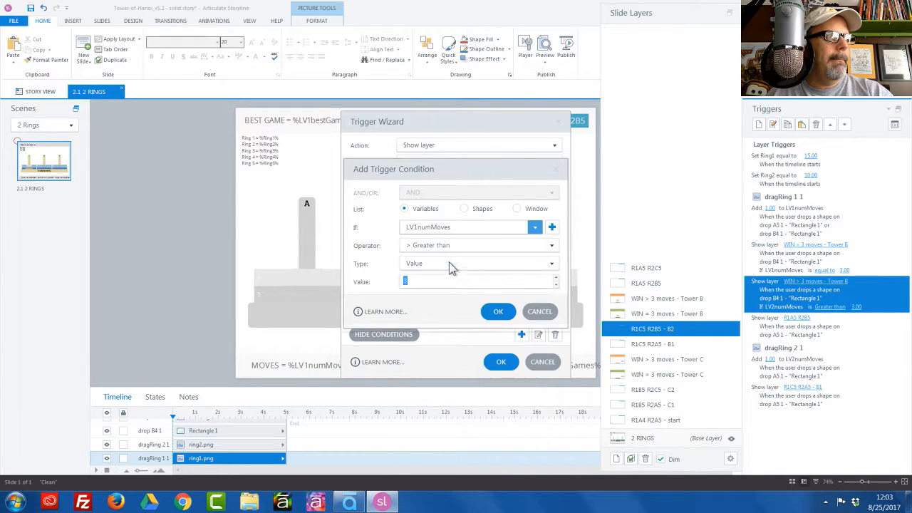
left_click(498, 311)
left_click(501, 362)
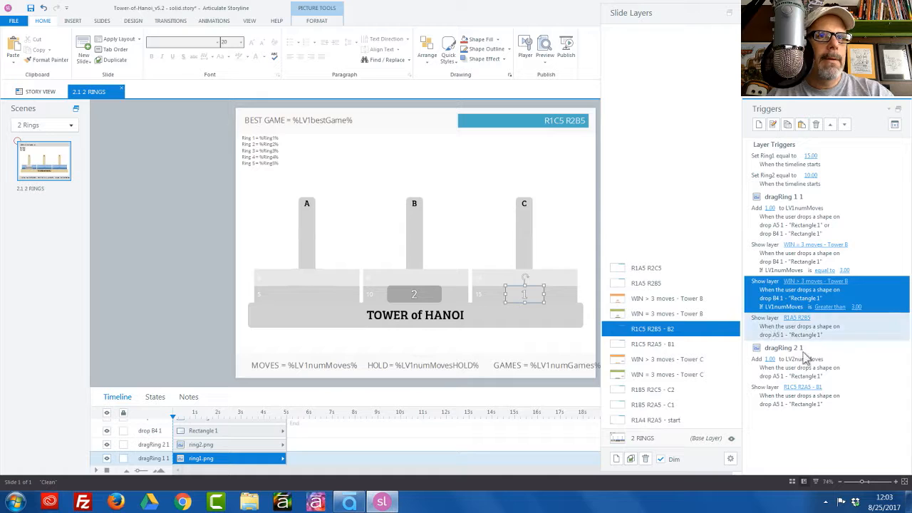
On the R1C5 R2B5 - B2 layer, switch the dragRing 2 1 move-counting trigger to the LV1numMoves variable.
double_click(803, 366)
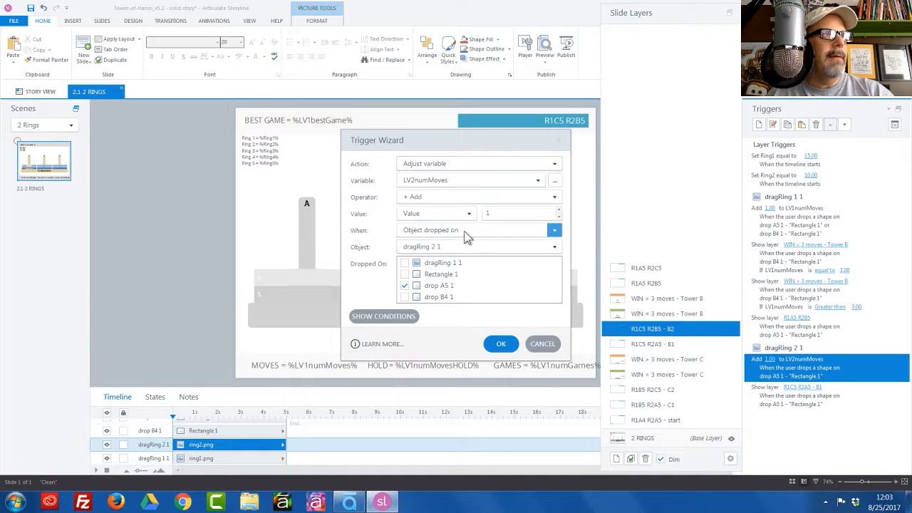
left_click(447, 180)
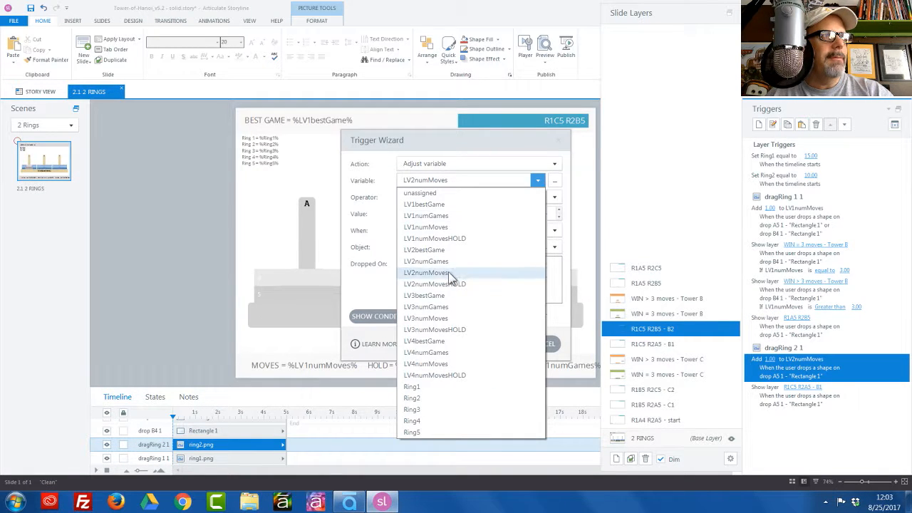
left_click(432, 227)
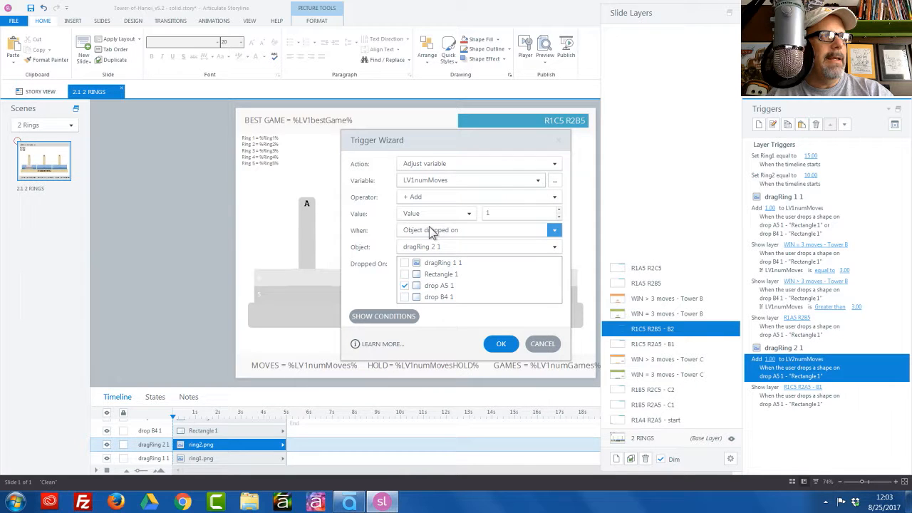
left_click(502, 345)
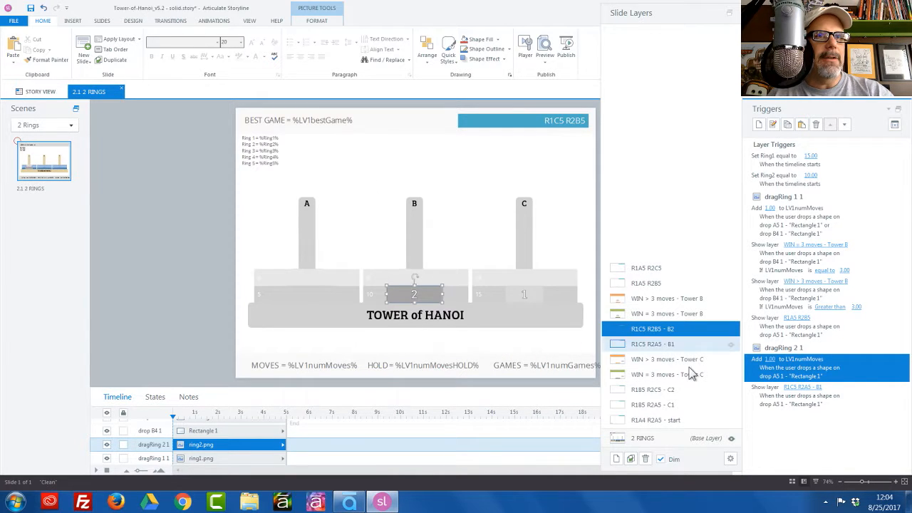
On the WIN = 3 moves - Tower B layer, make the PLAY AGAIN move-reset trigger use LV1numMoves instead of LV2numMoves.
left_click(670, 314)
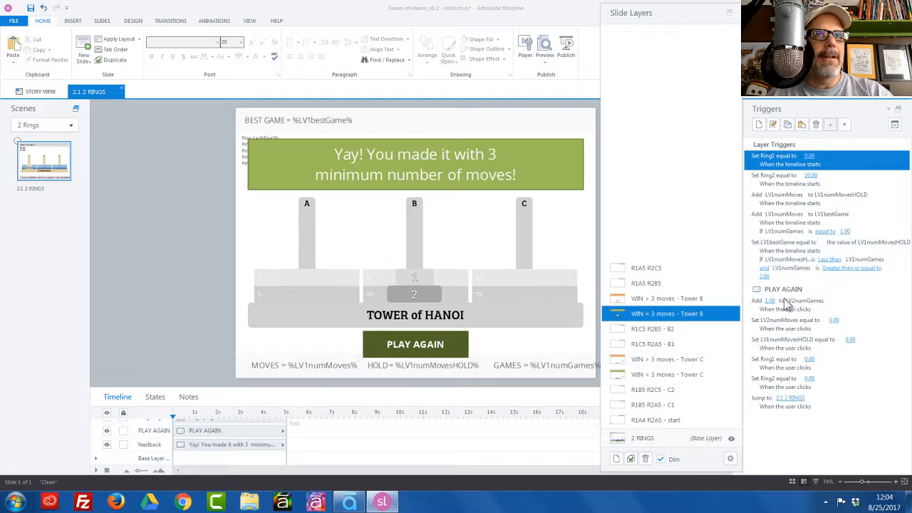
left_click(792, 324)
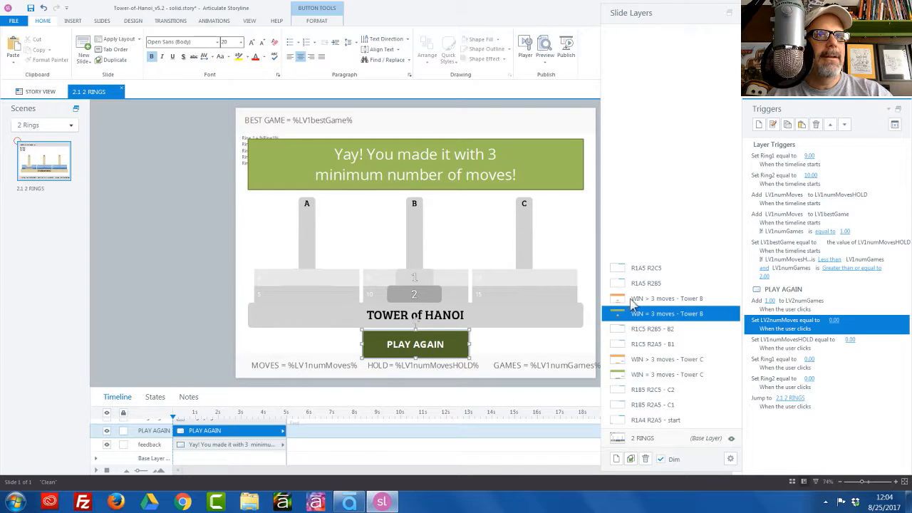
left_click(467, 206)
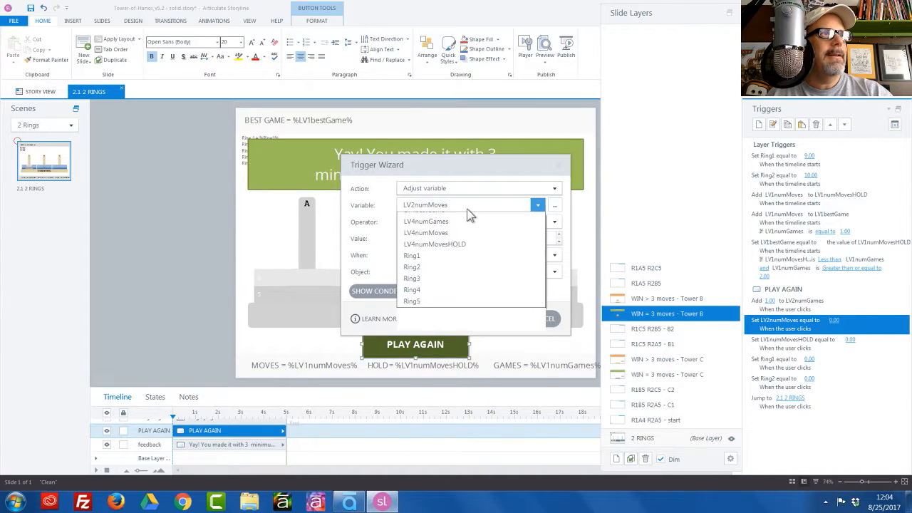
left_click(450, 252)
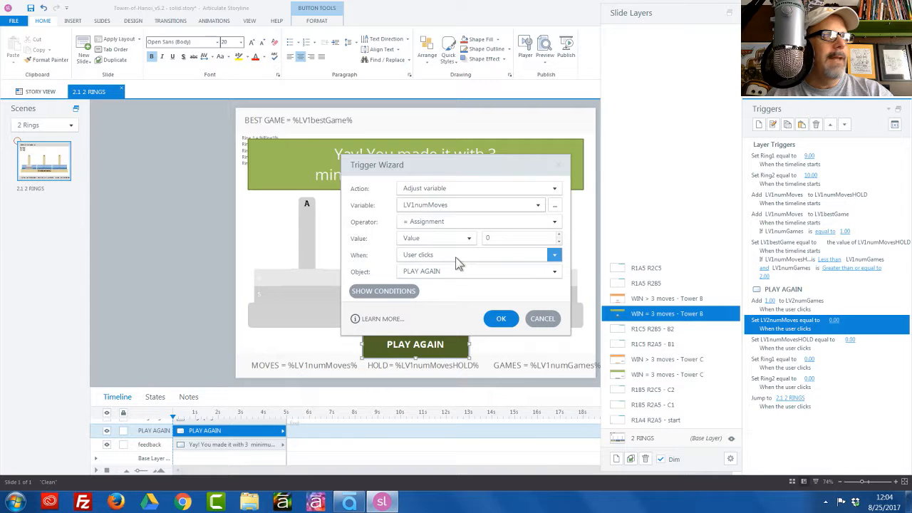
left_click(502, 319)
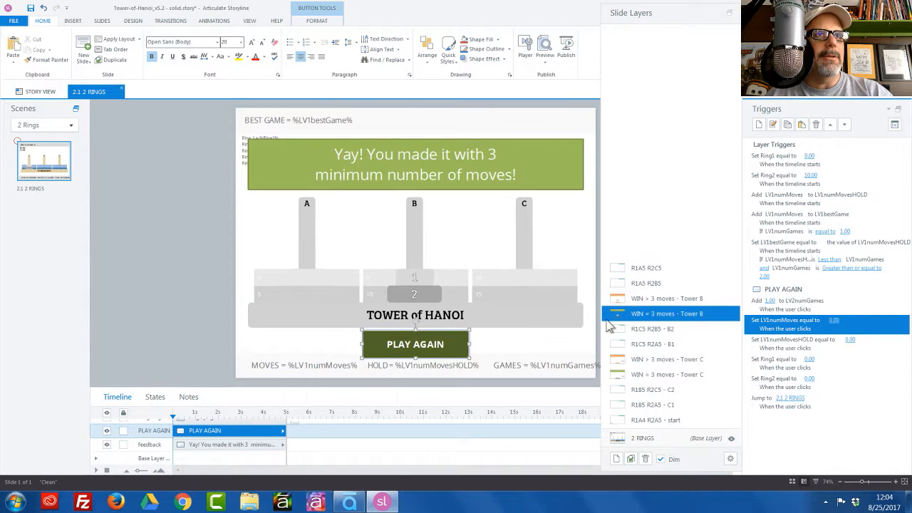
On the WIN > 3 moves - Tower B layer, make the PLAY AGAIN move-reset trigger use LV1numMoves instead of LV2numMoves.
left_click(670, 301)
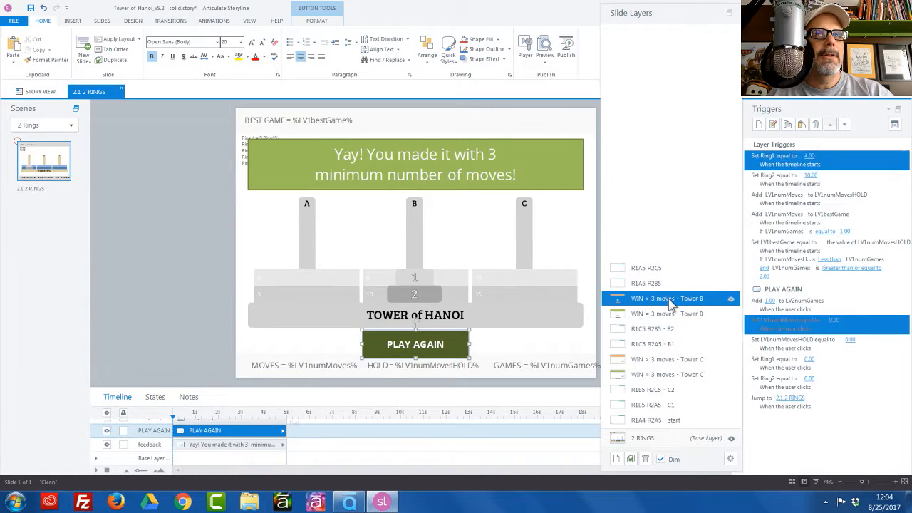
double_click(784, 323)
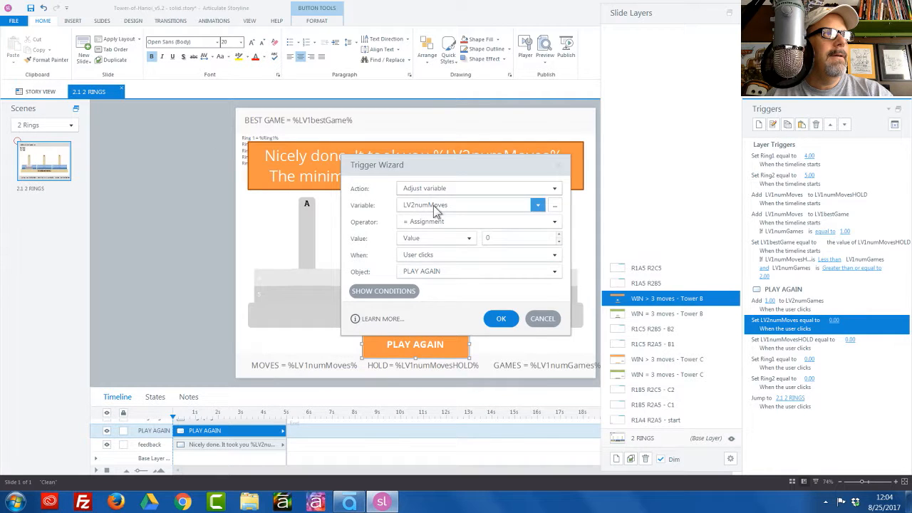
left_click(433, 205)
left_click(426, 252)
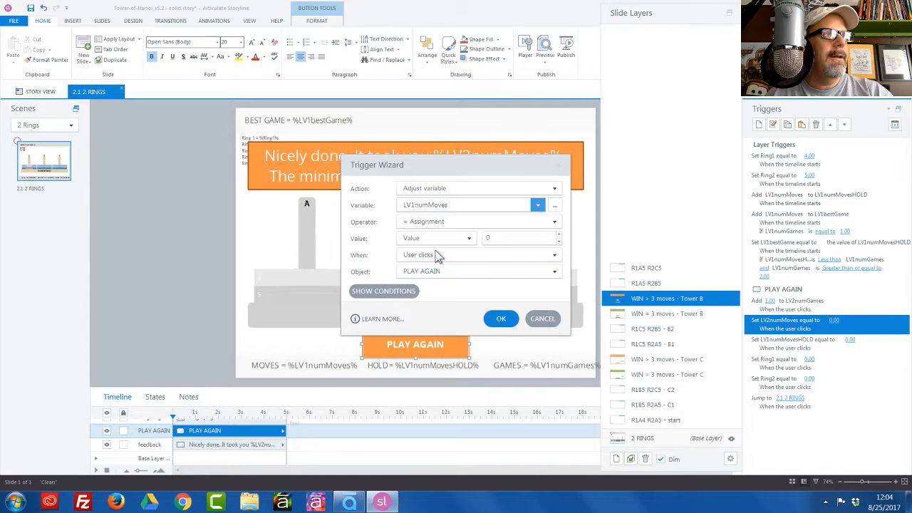
left_click(503, 320)
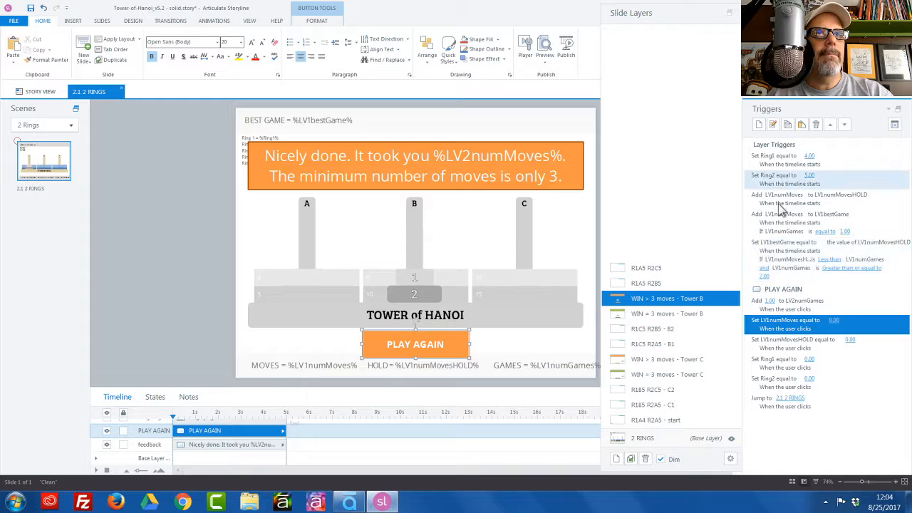
On the R1A5 R2B5 layer, switch the dragRing 1 1 1 move-counting trigger to the LV1numMoves variable.
left_click(664, 283)
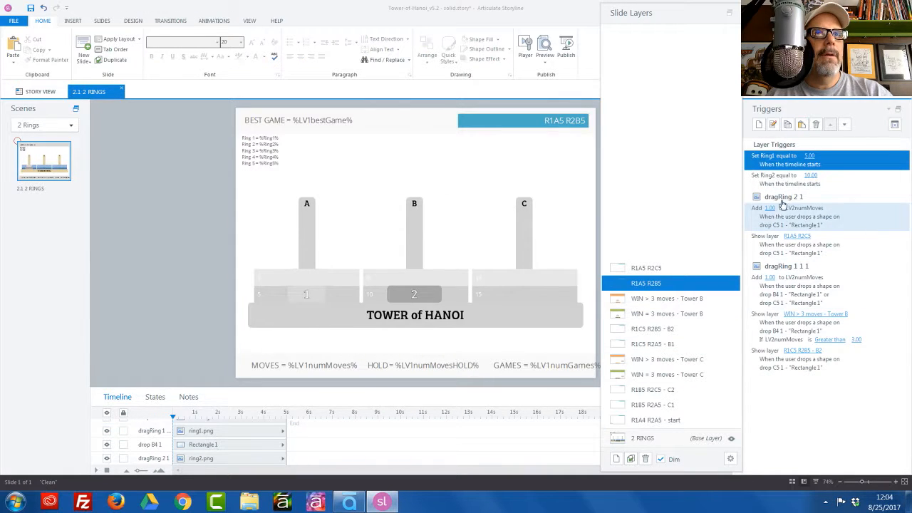
double_click(804, 288)
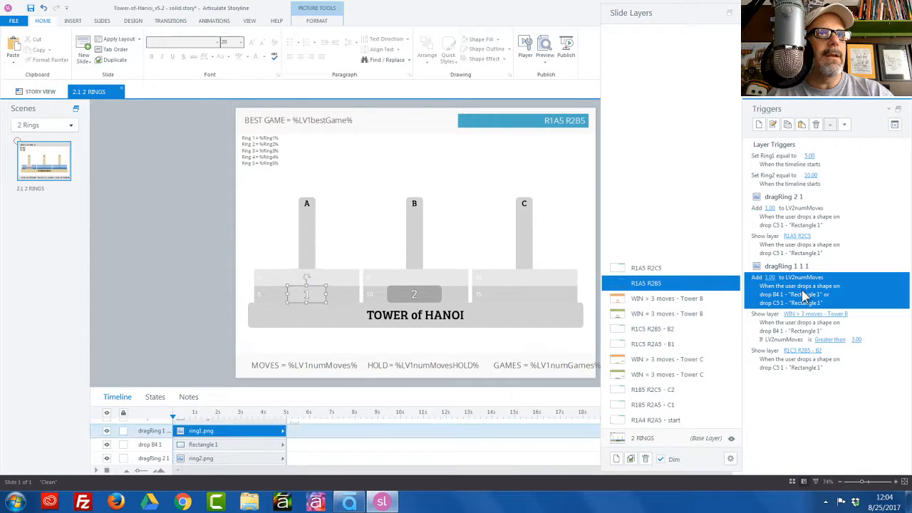
left_click(462, 180)
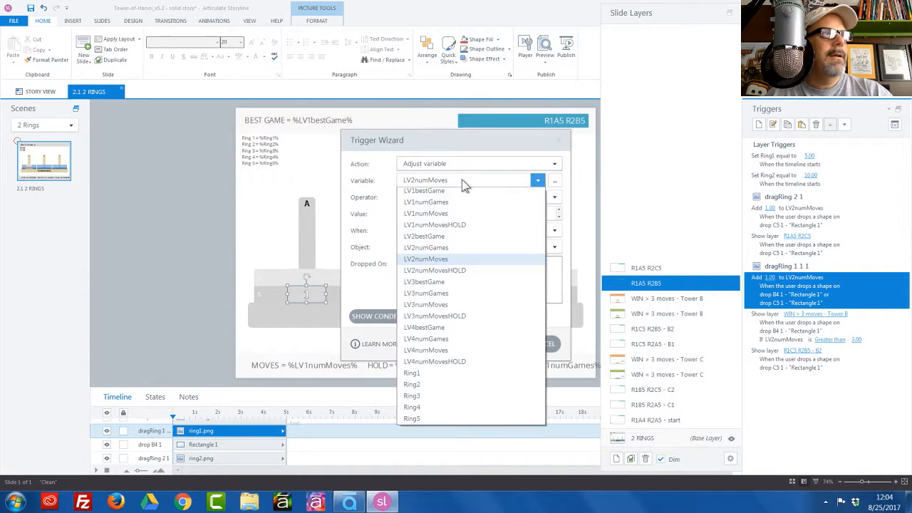
left_click(449, 228)
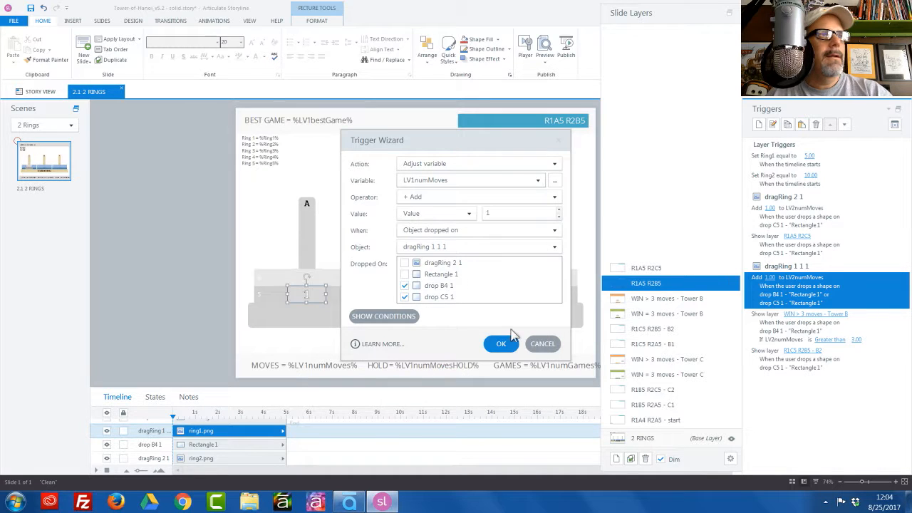
left_click(509, 342)
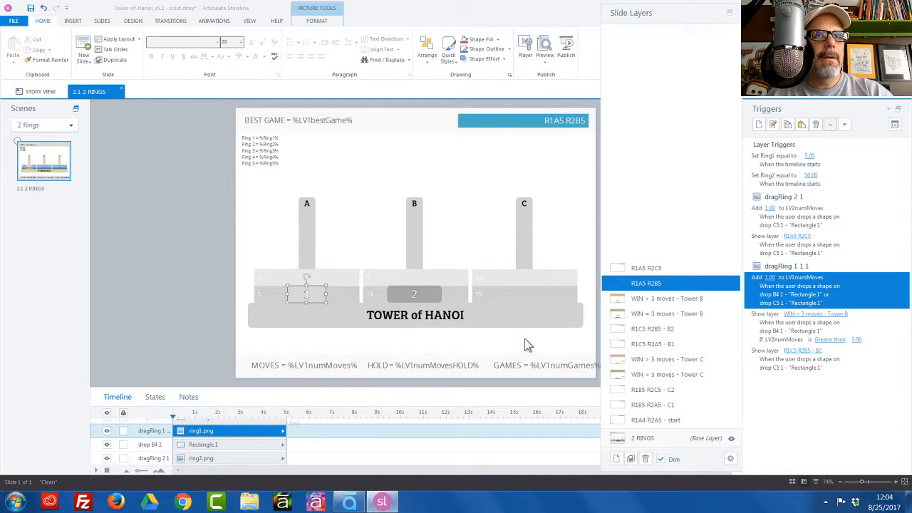
On the R1A5 R2B5 layer, base the condition of the trigger showing WIN > 3 moves - Tower B on LV1numMoves.
double_click(781, 342)
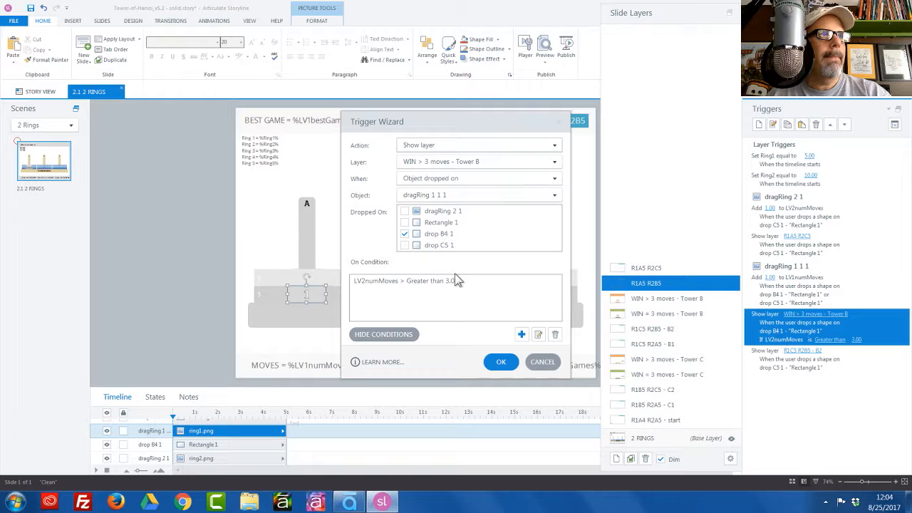
double_click(428, 279)
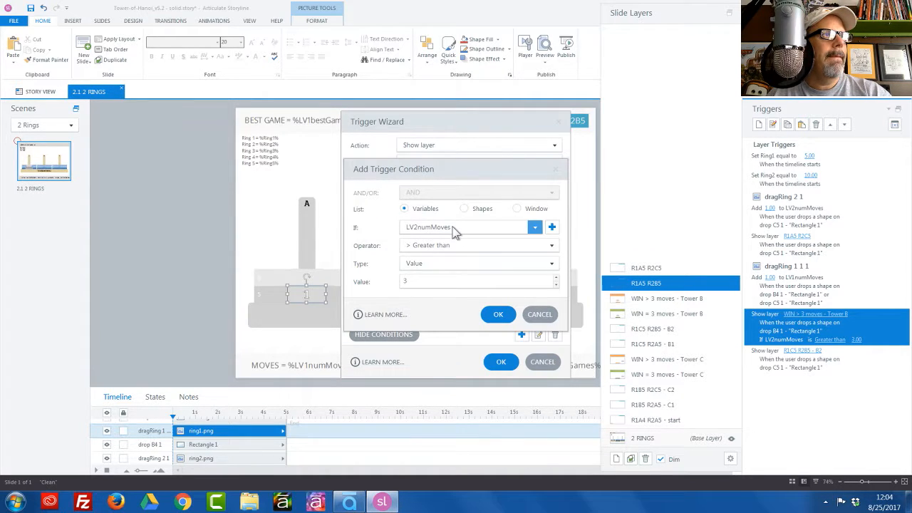
left_click(456, 228)
left_click(442, 263)
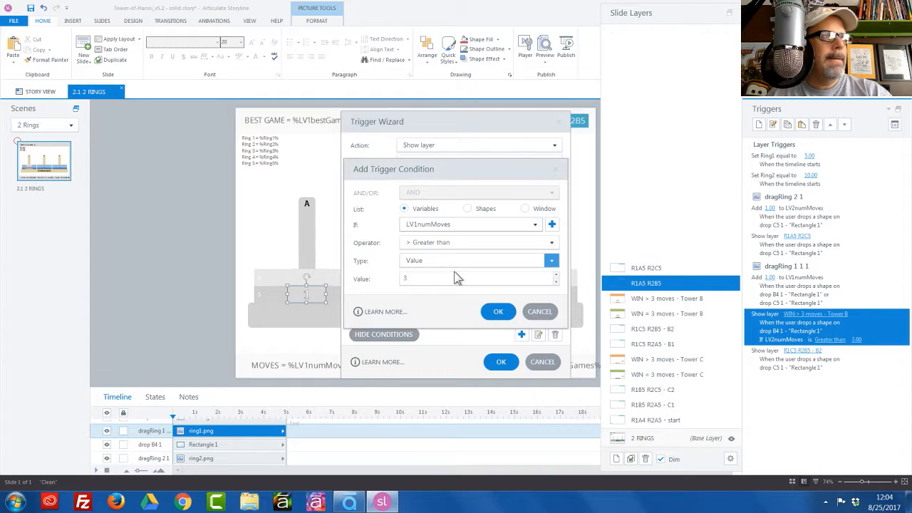
left_click(498, 312)
left_click(501, 361)
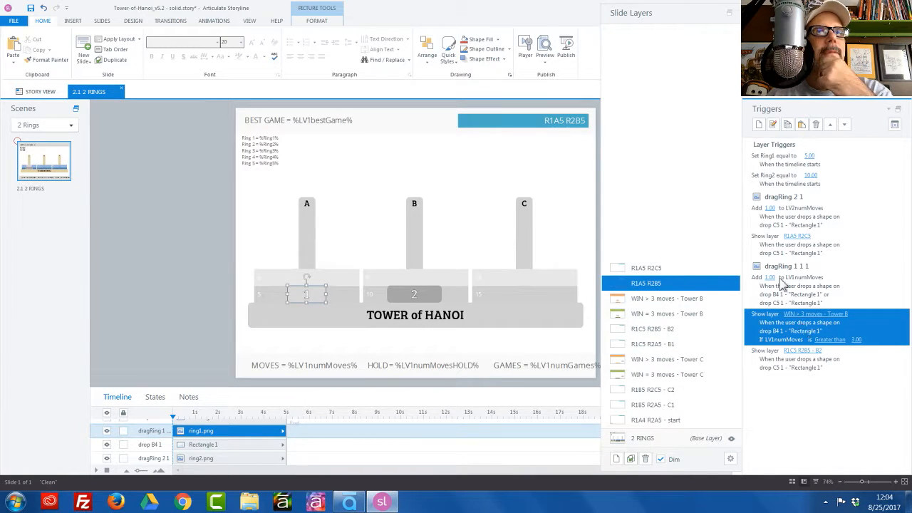
On the R1A5 R2B5 layer, switch the dragRing 2 1 move-counting trigger to the LV1numMoves variable.
double_click(787, 224)
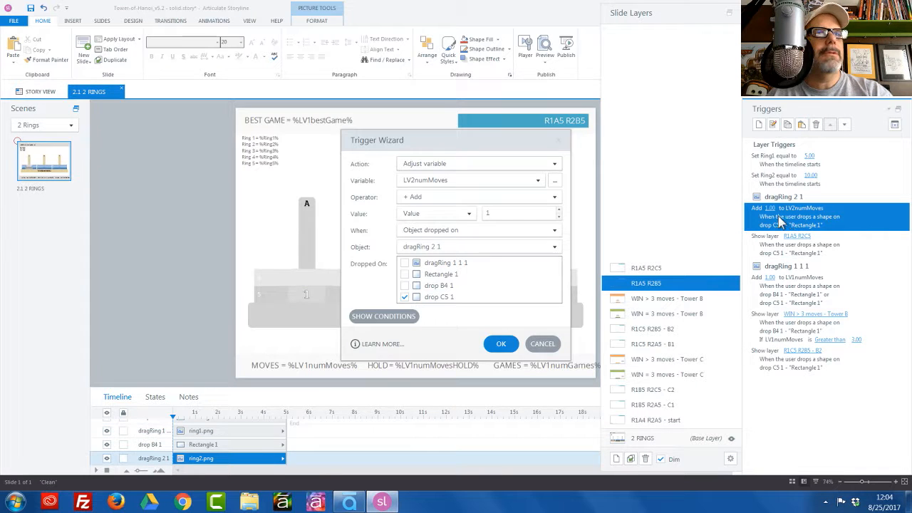
left_click(459, 181)
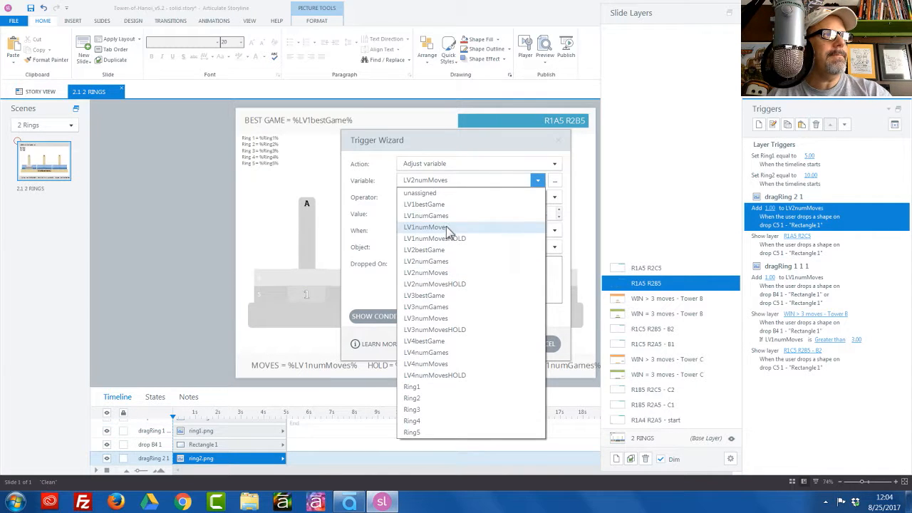
left_click(447, 228)
left_click(501, 344)
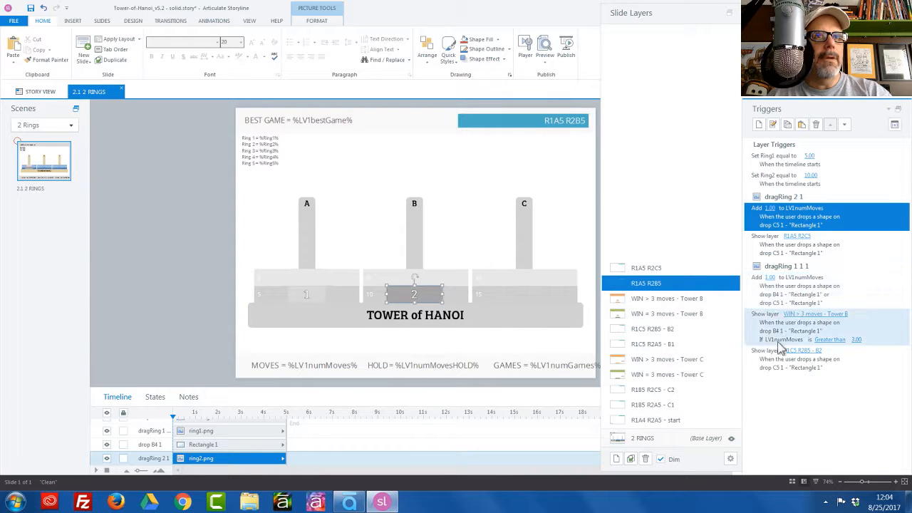
On the R1A5 R2C5 layer, switch the dragRing 2 1 move-counting trigger to the LV1numMoves variable.
left_click(659, 269)
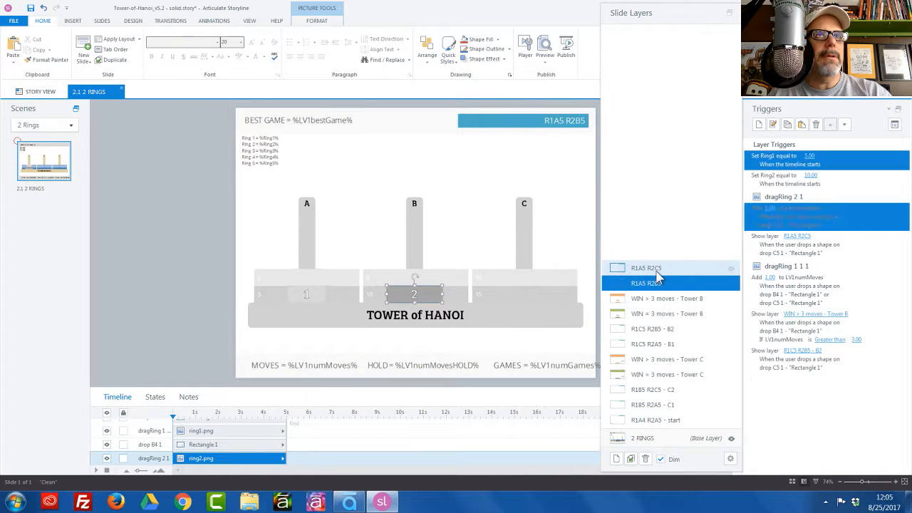
double_click(810, 221)
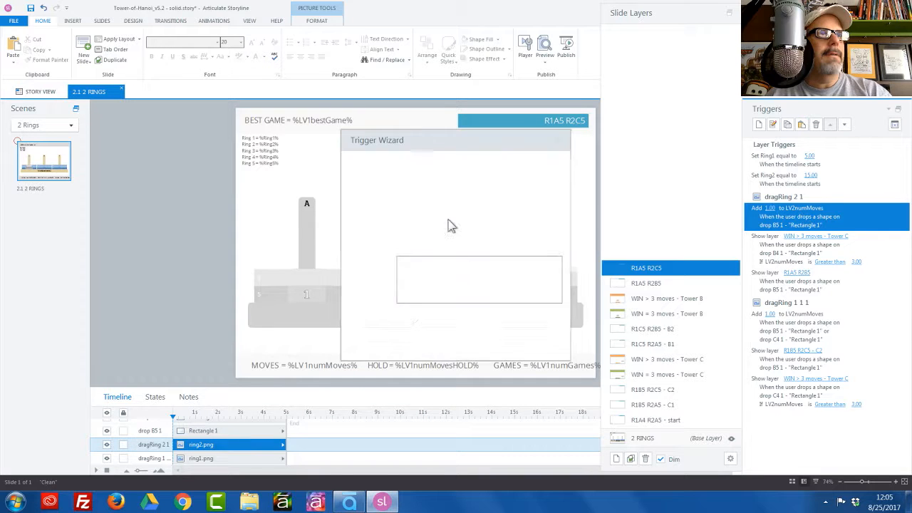
left_click(446, 183)
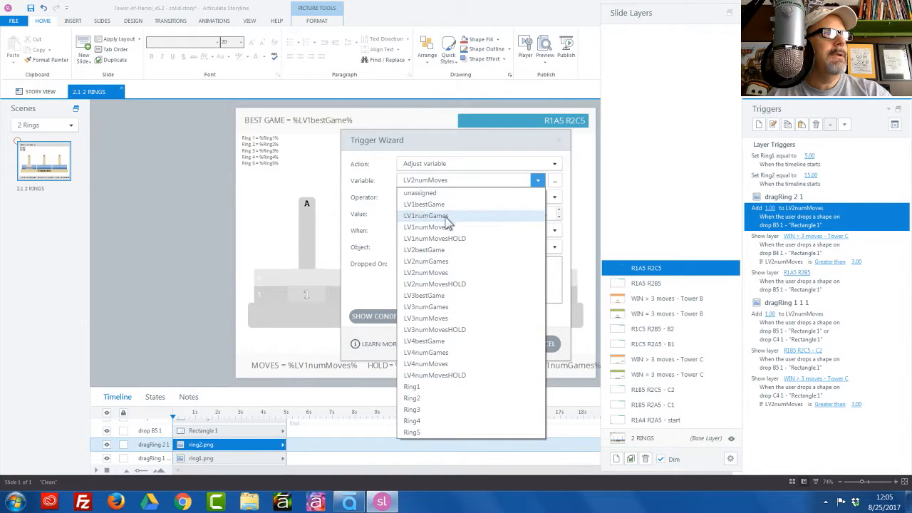
left_click(438, 227)
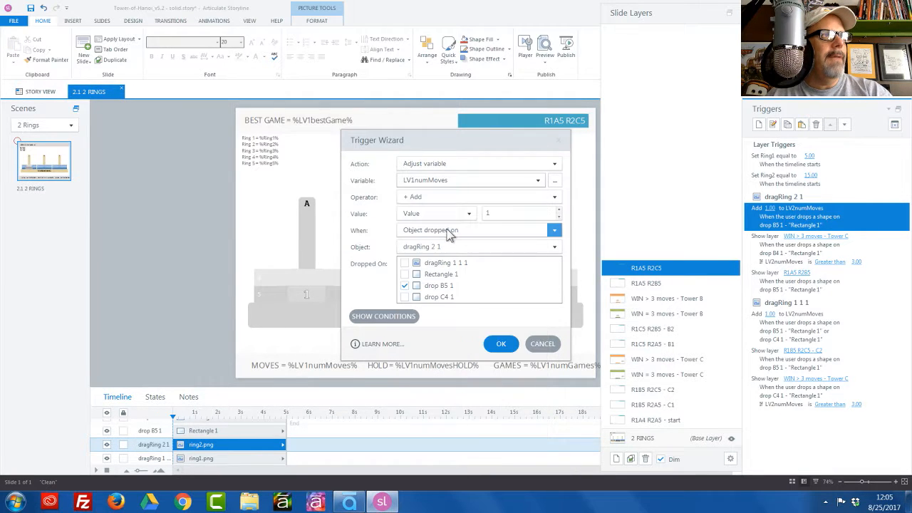
left_click(504, 345)
On the R1A5 R2C5 layer, base the condition of dragRing 2 1's WIN > 3 moves - Tower C trigger on LV1numMoves.
double_click(802, 258)
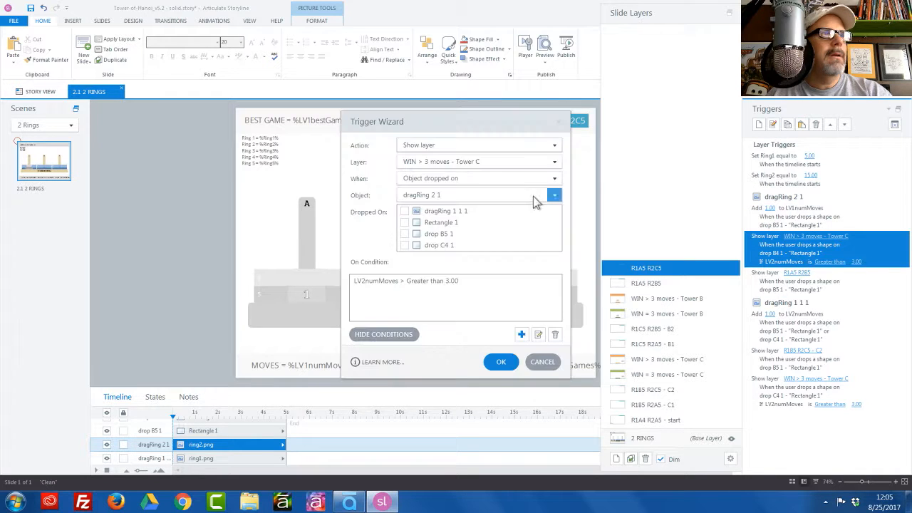
double_click(440, 281)
left_click(464, 229)
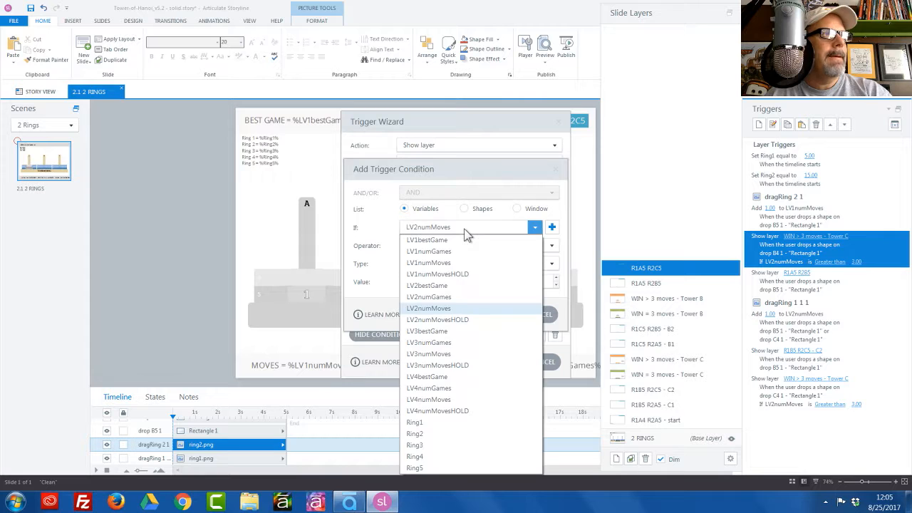
left_click(454, 263)
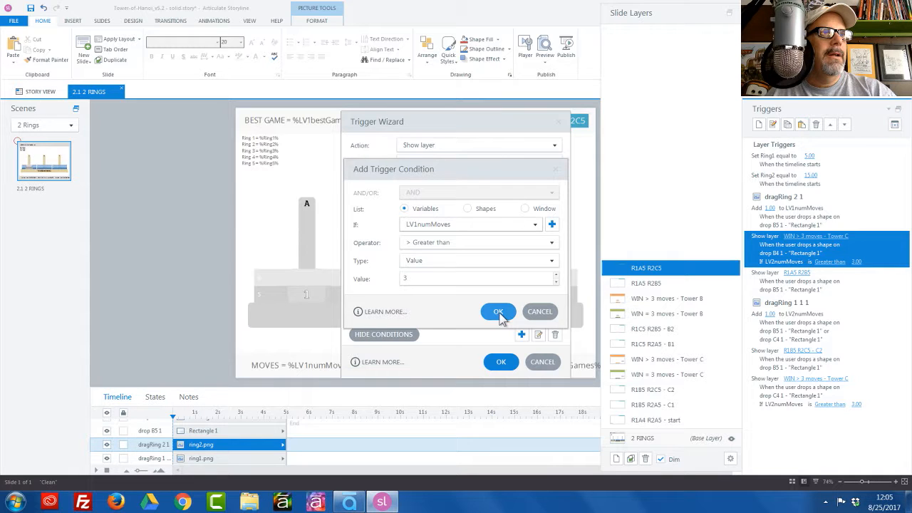
left_click(498, 314)
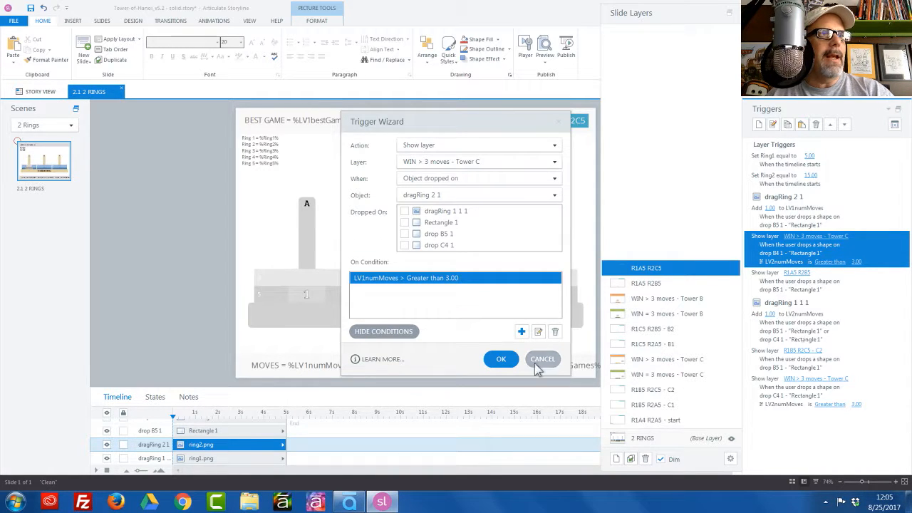
left_click(500, 359)
double_click(800, 314)
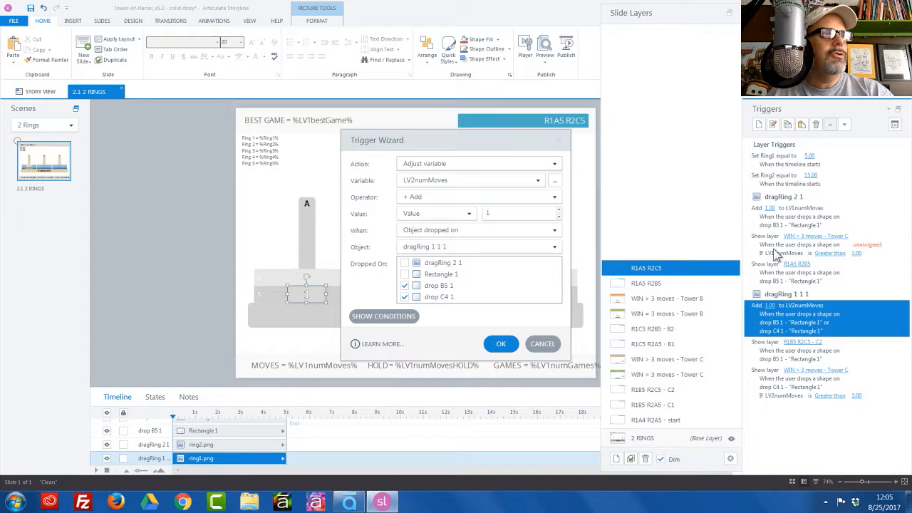
left_click(502, 345)
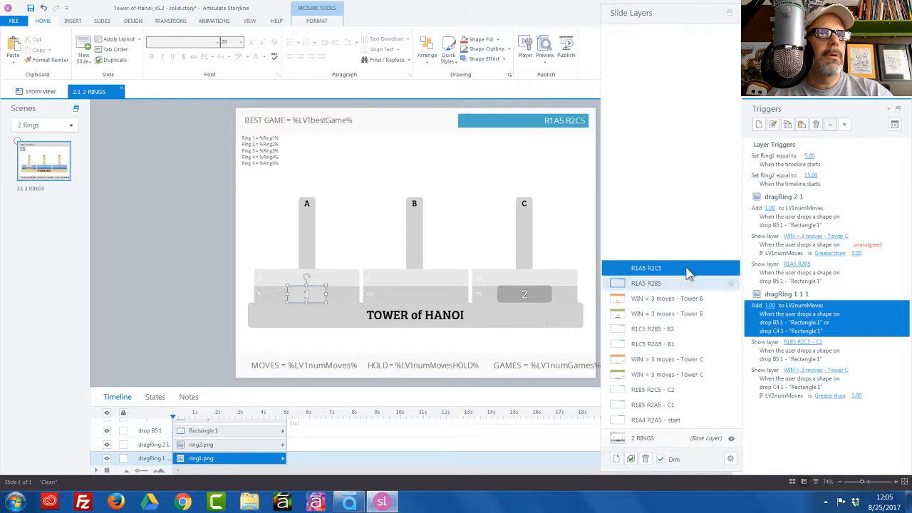
Reassign dragRing 2 1's WIN > 3 moves - Tower C trigger to dragRing 1 1 1 being dropped on drop C4 1.
left_click(775, 253)
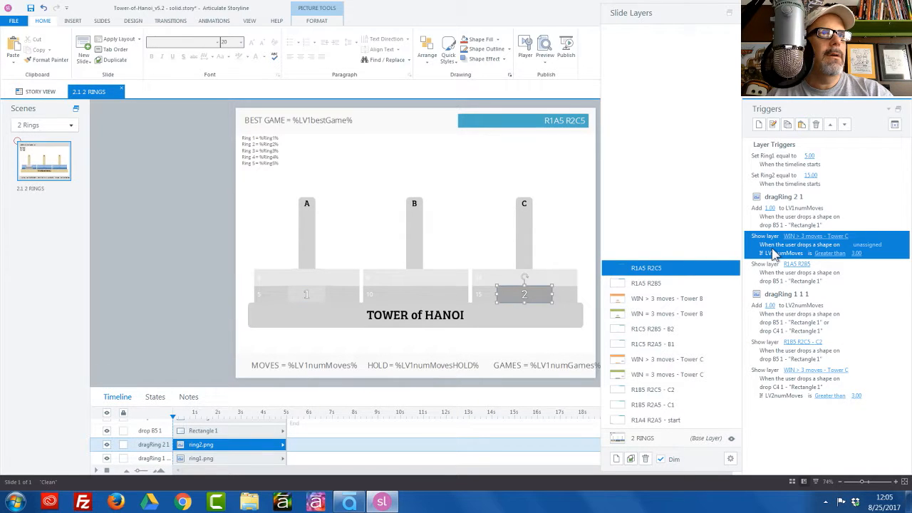
double_click(775, 253)
left_click_drag(450, 125, 616, 118)
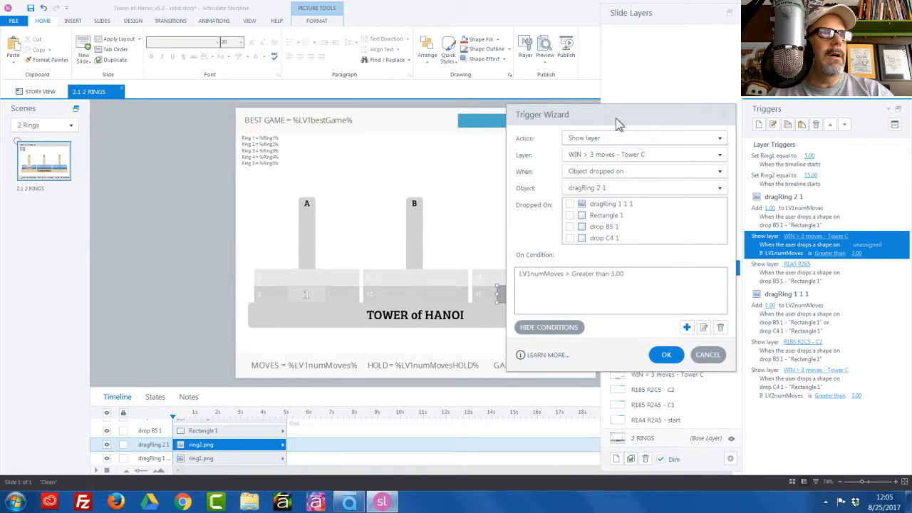
left_click(601, 189)
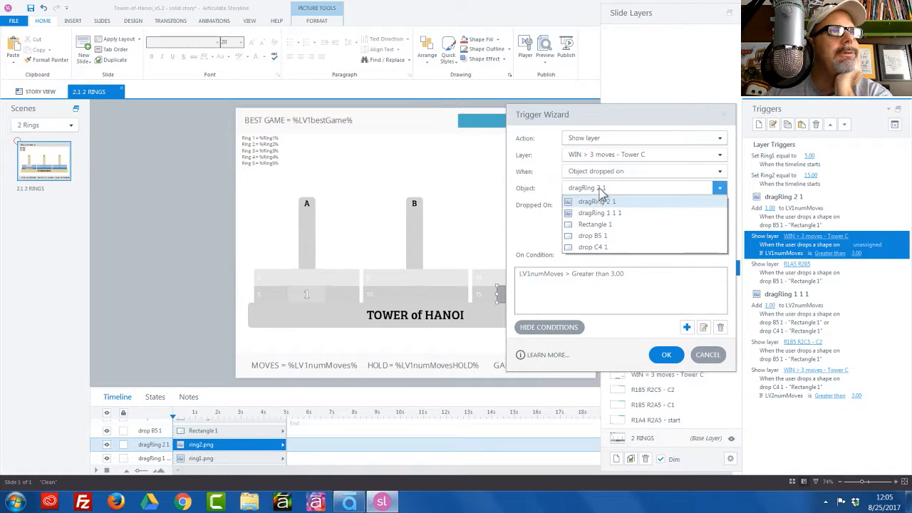
left_click(601, 258)
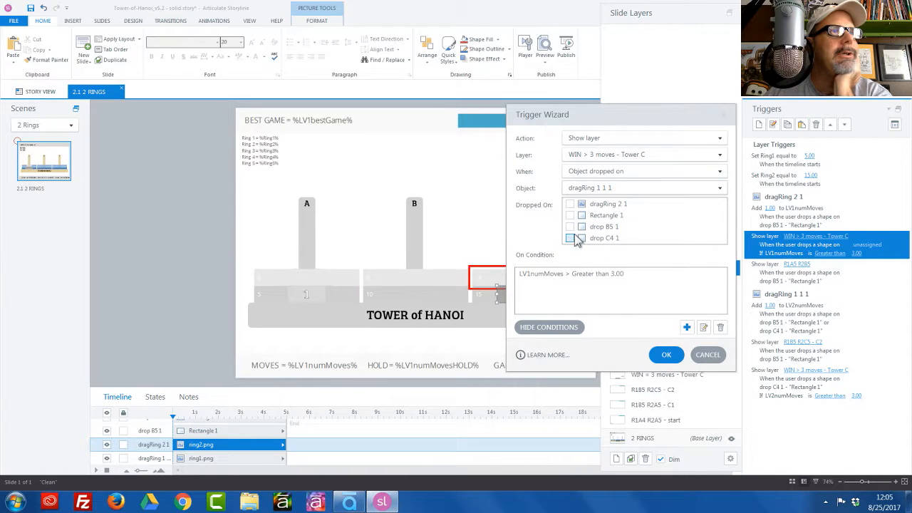
left_click(570, 238)
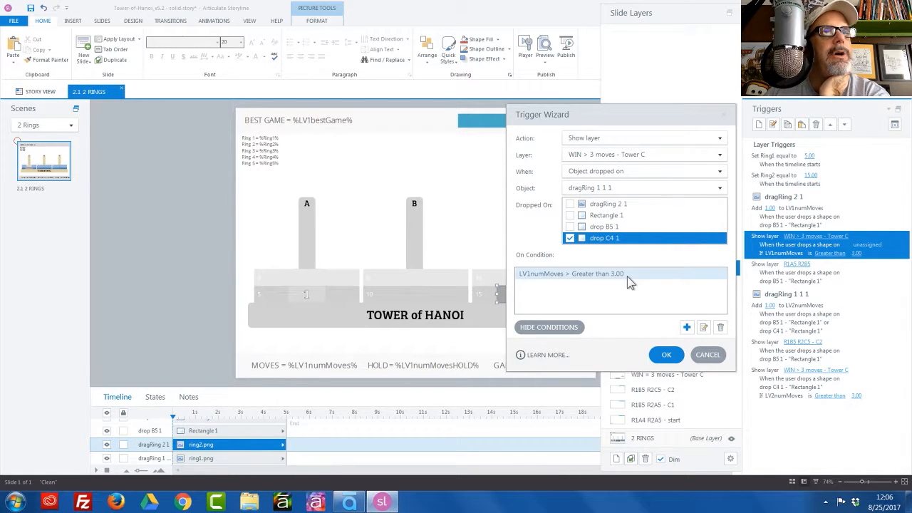
left_click(663, 359)
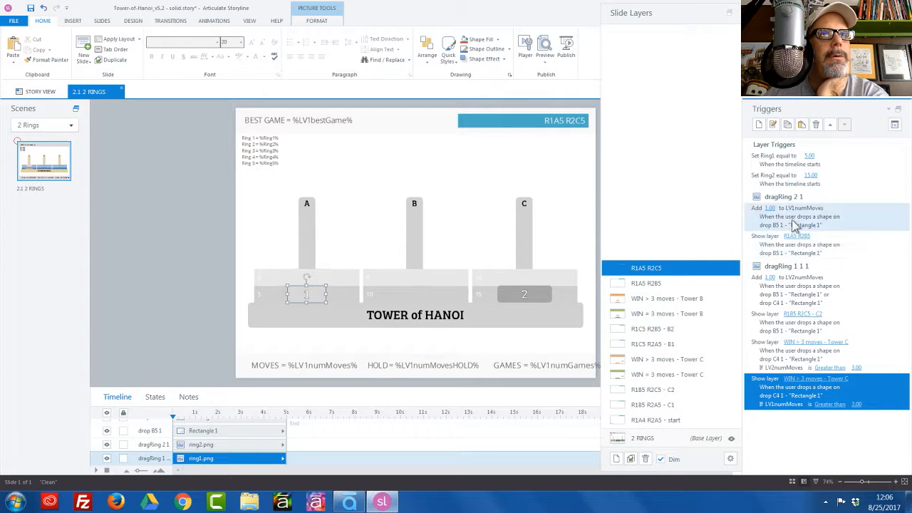
On the R1A5 R2C5 layer, switch the dragRing 1 1 1 move-counting trigger to the LV1numMoves variable.
left_click(804, 293)
double_click(804, 293)
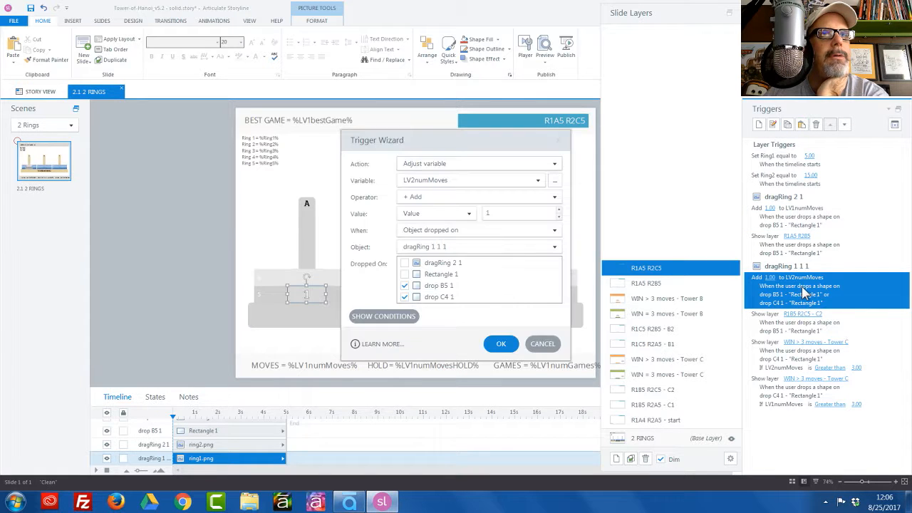
left_click(481, 179)
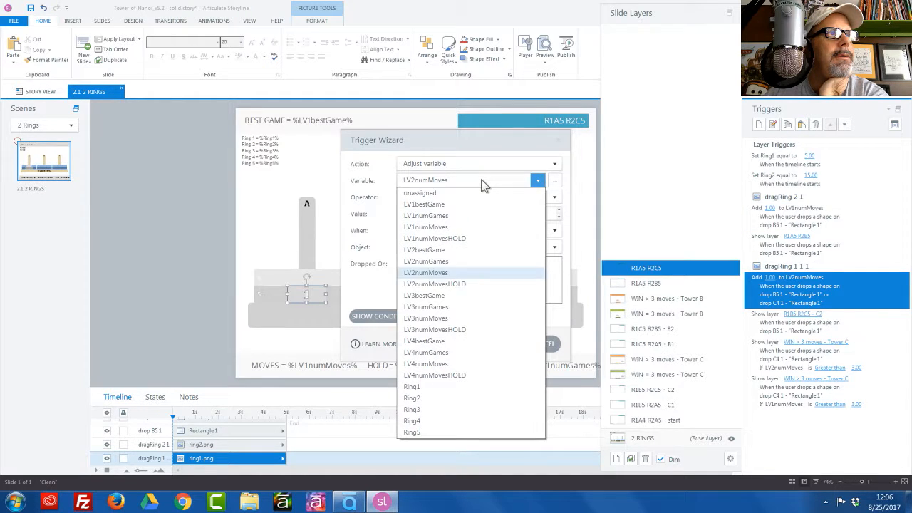
left_click(458, 229)
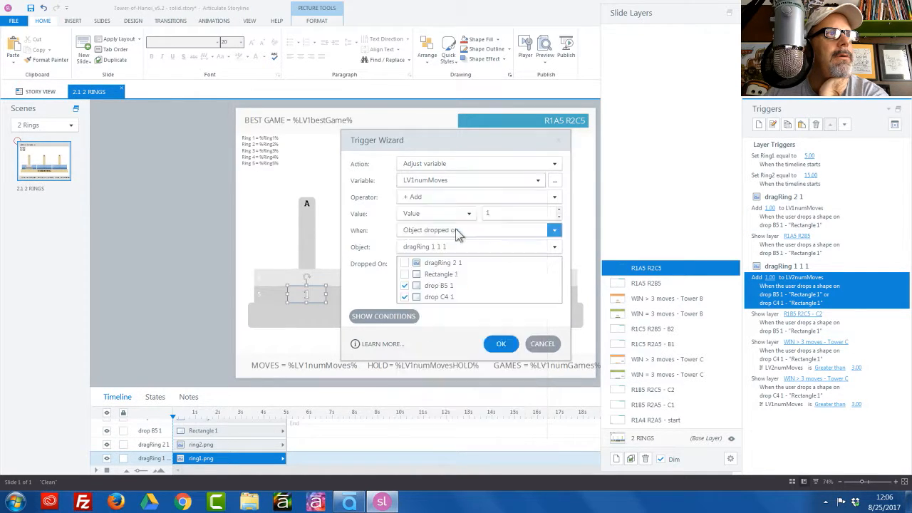
left_click(501, 344)
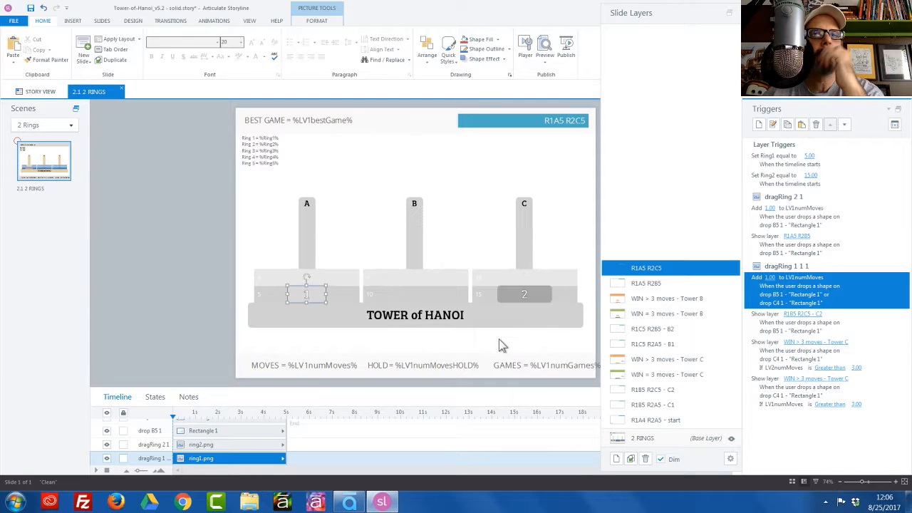
On the R1A5 R2C5 layer, base the condition of the WIN > 3 moves - Tower C trigger still using LV2numMoves on LV1numMoves.
left_click(782, 336)
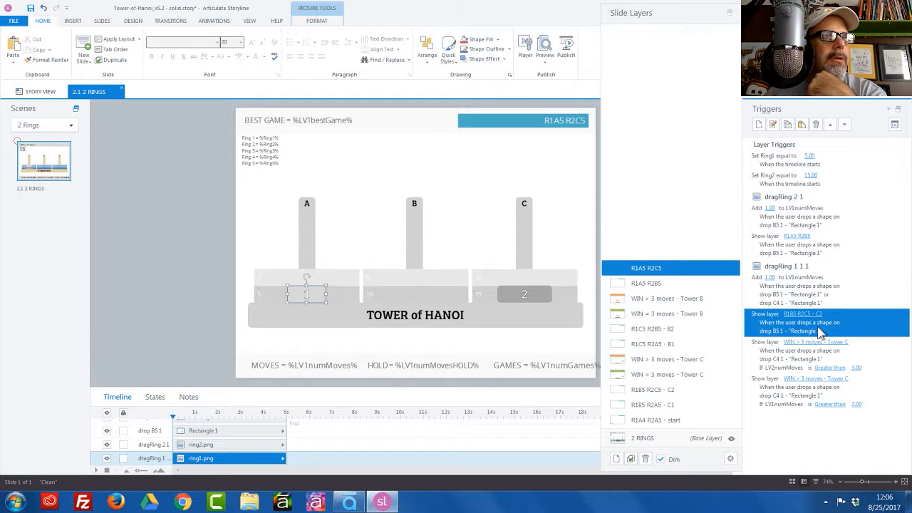
left_click(676, 389)
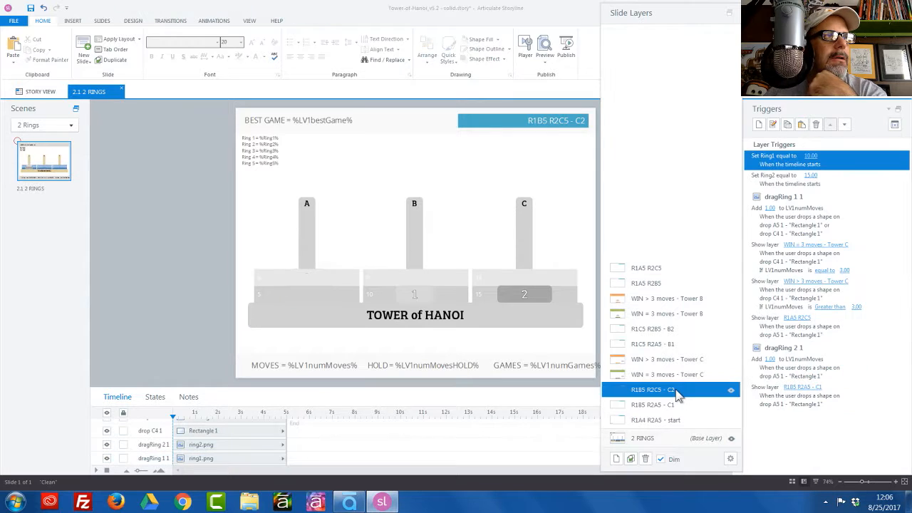
left_click(668, 273)
left_click(819, 360)
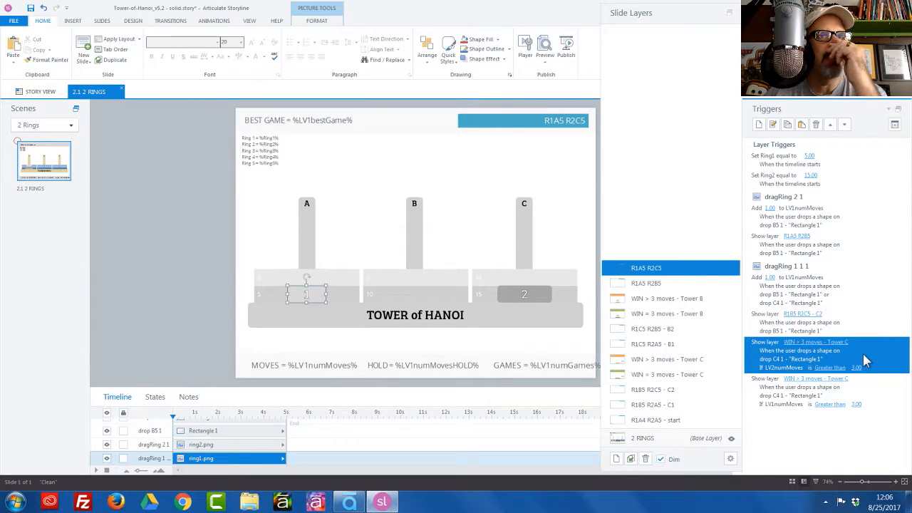
double_click(787, 376)
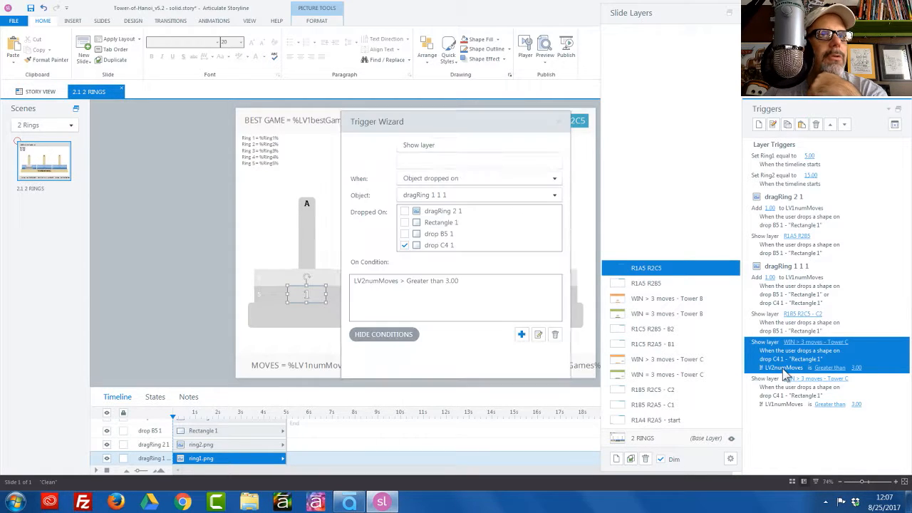
double_click(459, 281)
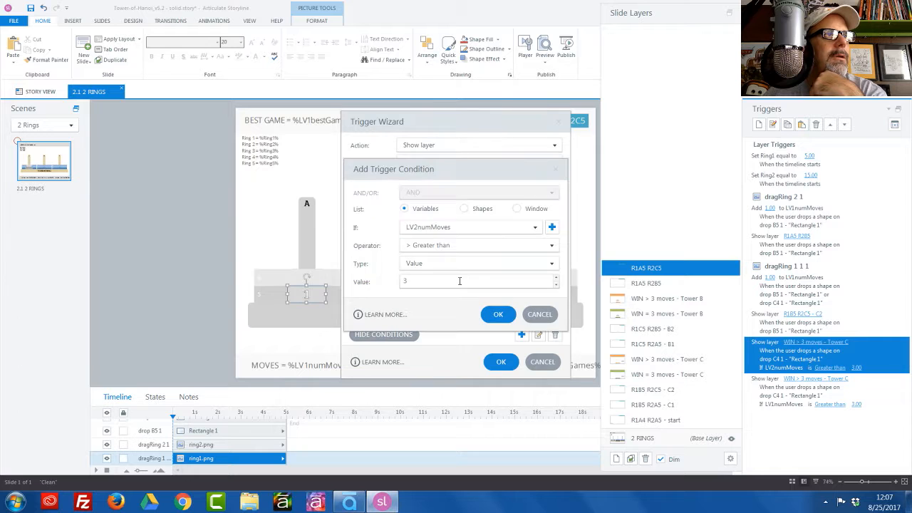
left_click(459, 227)
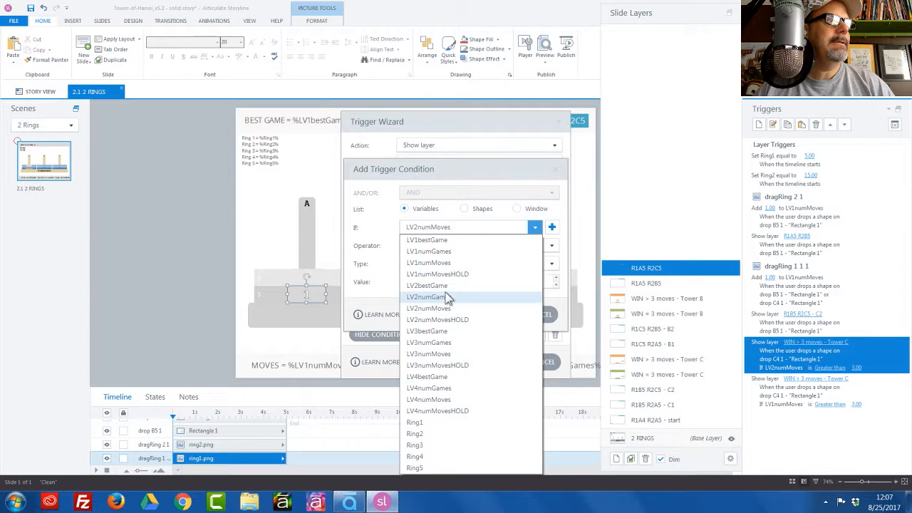
left_click(444, 263)
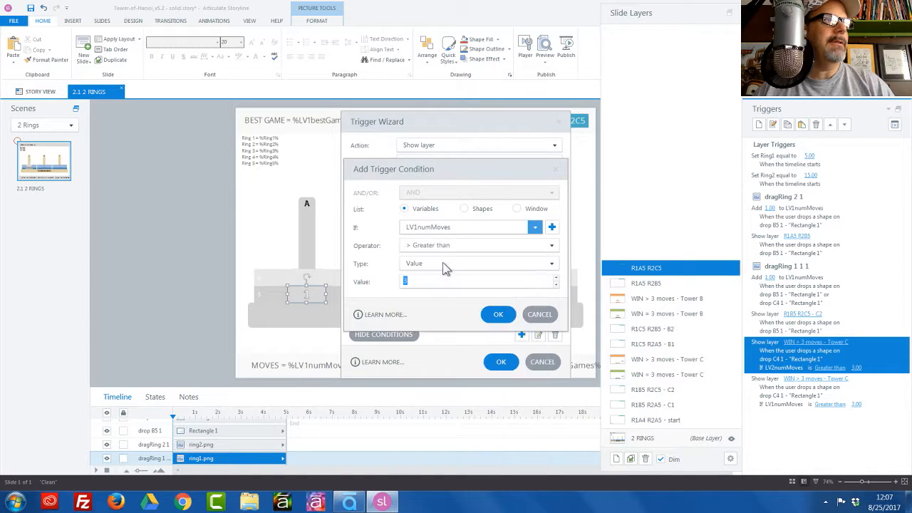
left_click(499, 313)
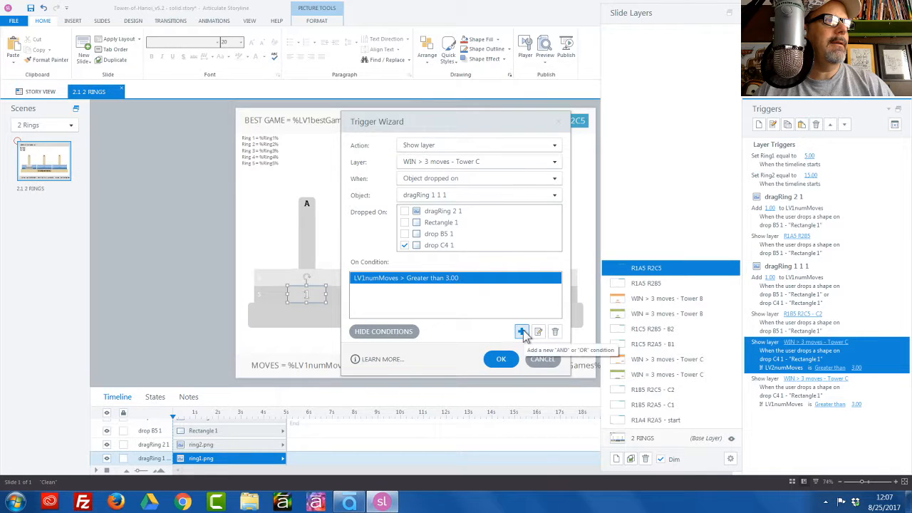
Add an AND condition to the same WIN > 3 moves - Tower C trigger requiring LV1numGames to be greater than or equal to 2.
left_click(522, 332)
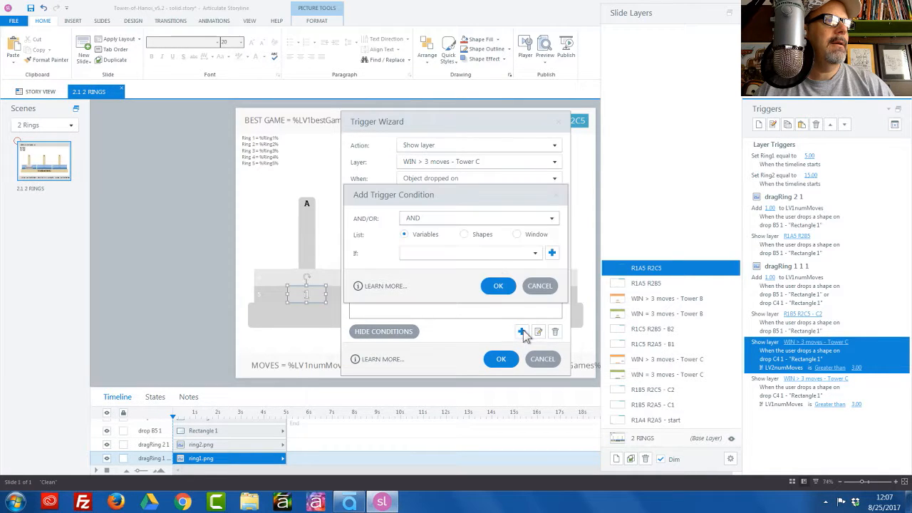
left_click(477, 252)
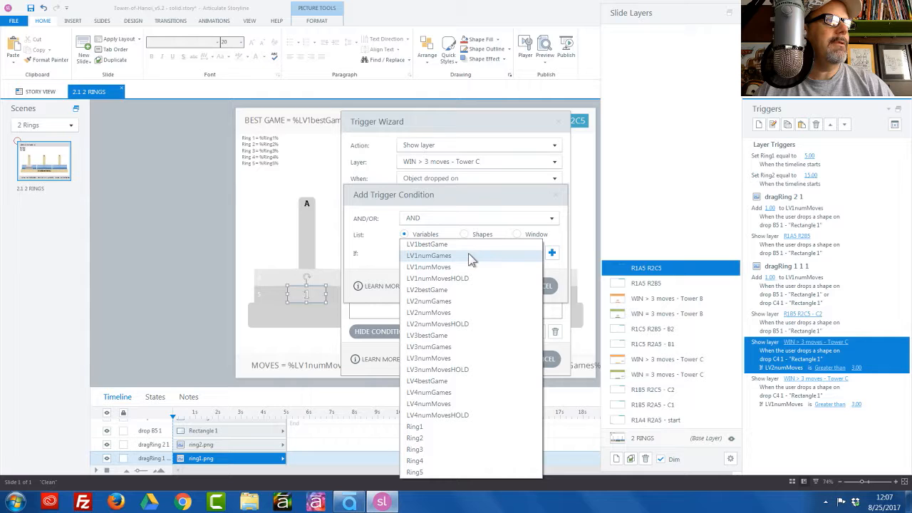
left_click(459, 255)
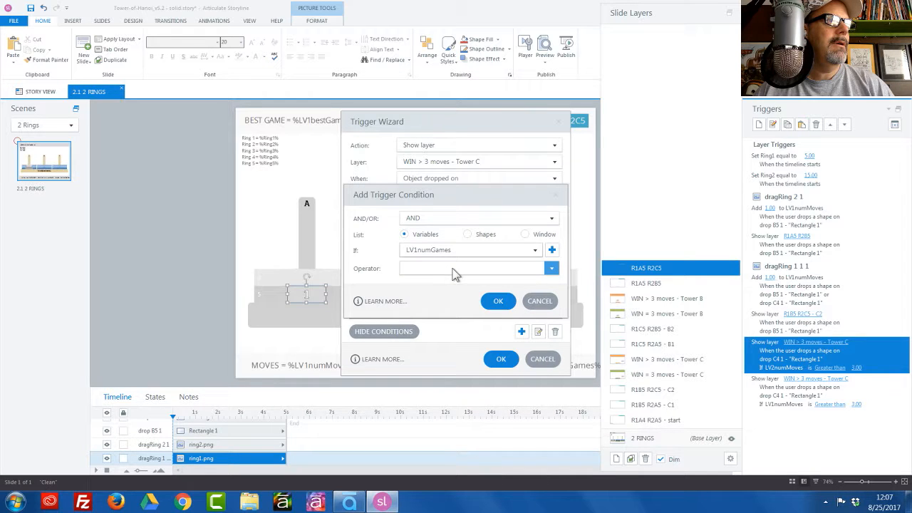
left_click(454, 273)
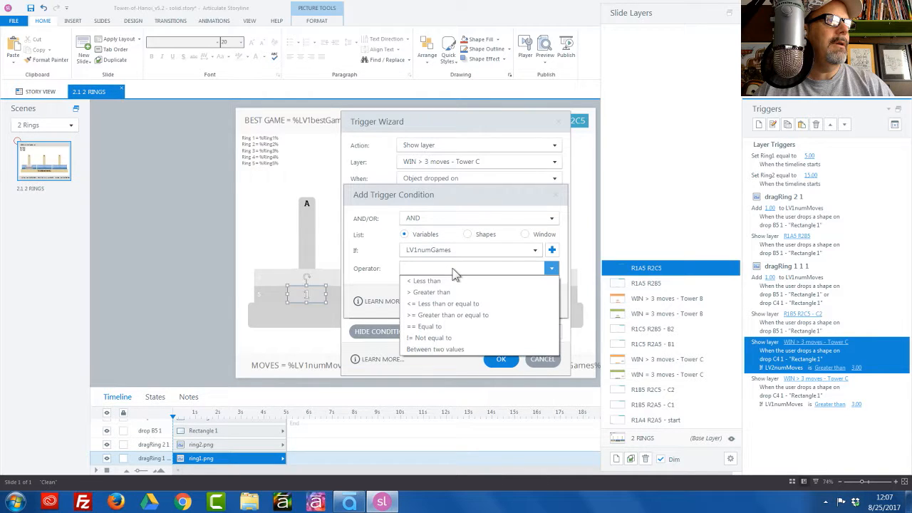
left_click(447, 315)
left_click(556, 301)
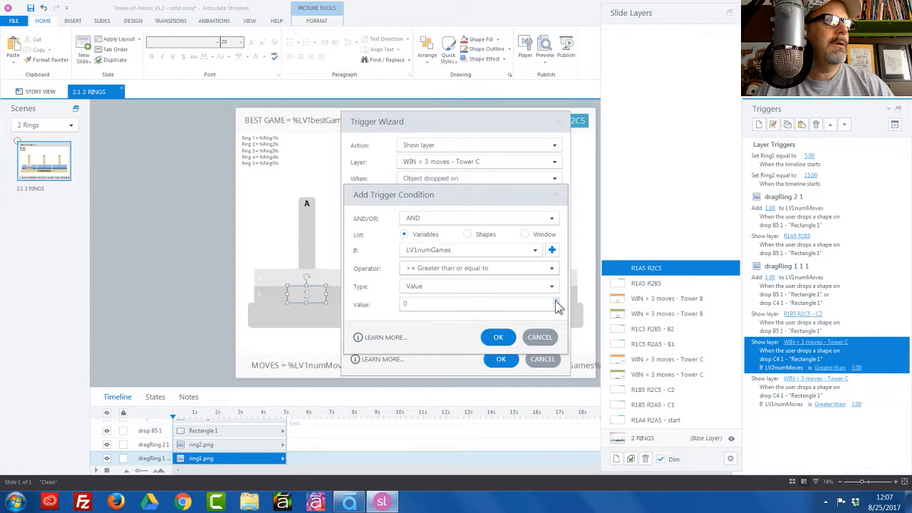
left_click(498, 337)
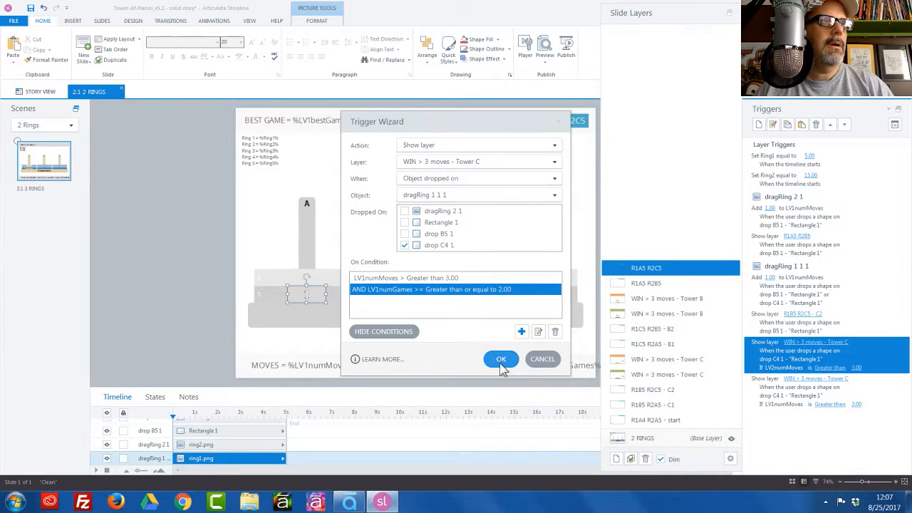
left_click(503, 364)
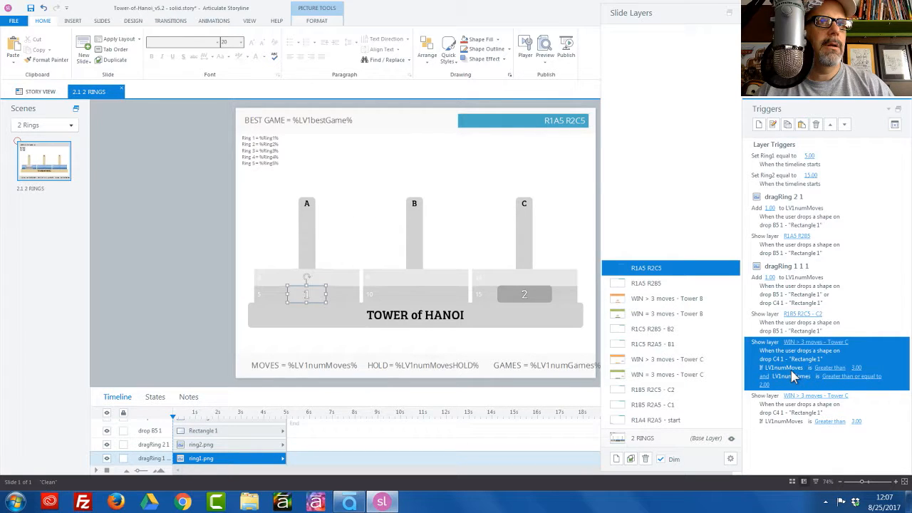
In the 3 Rings scene, examine the win trigger conditions on the R1A5 R2B4 R3B5 - B6 and WIN > 7 moves - Tower B layers.
left_click(71, 126)
left_click(55, 172)
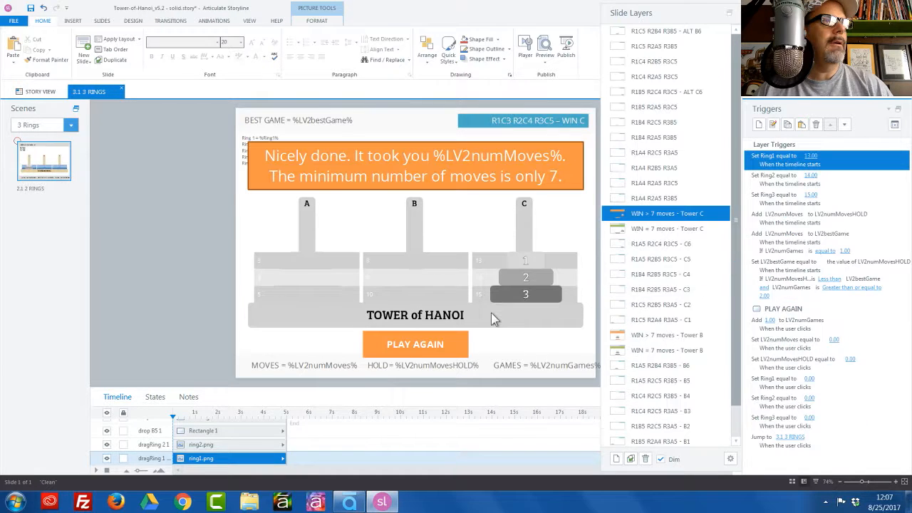
left_click(671, 367)
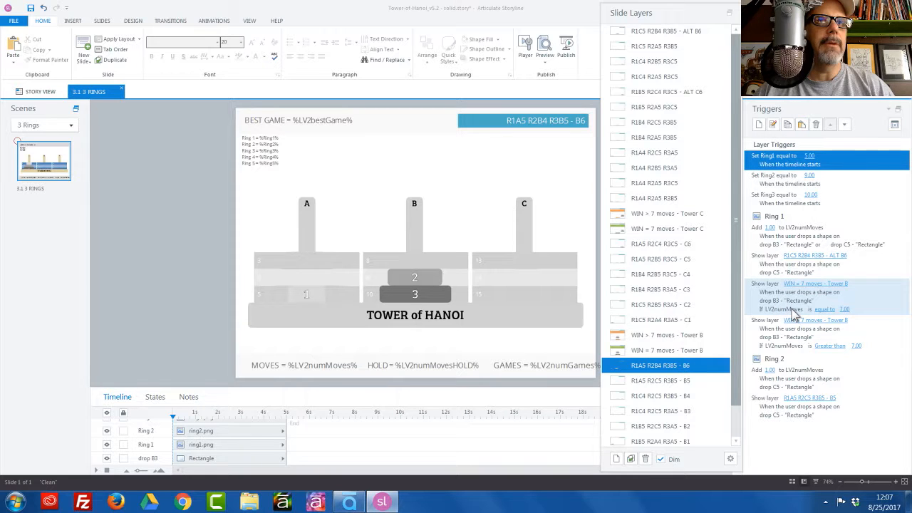
left_click(795, 345)
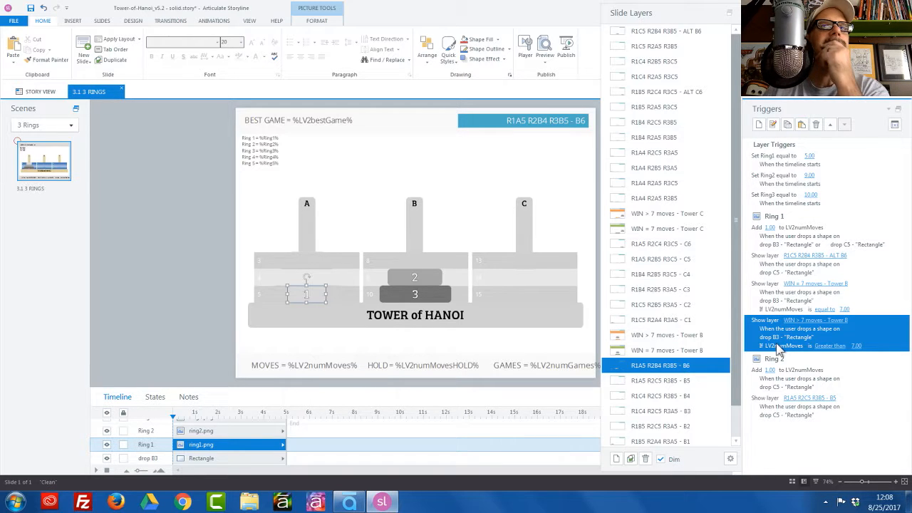
left_click(664, 338)
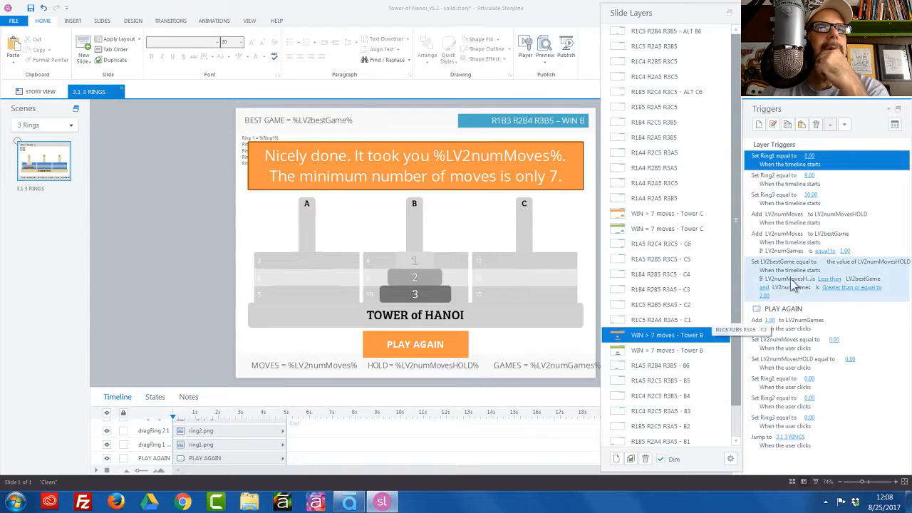
Check the triggers on the WIN = 7 moves - Tower B and R1A5 R2B4 R3B5 - B6 layers, and return to the 2 Rings scene.
left_click(669, 350)
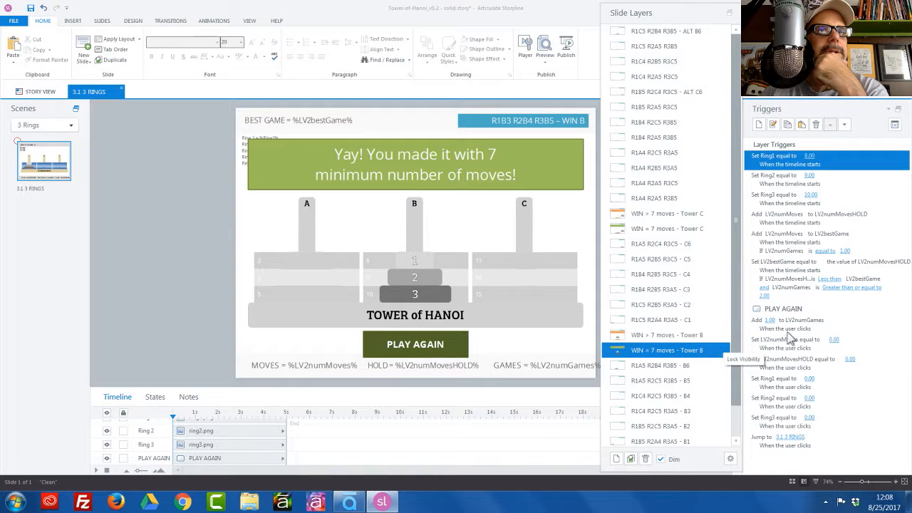
left_click(686, 367)
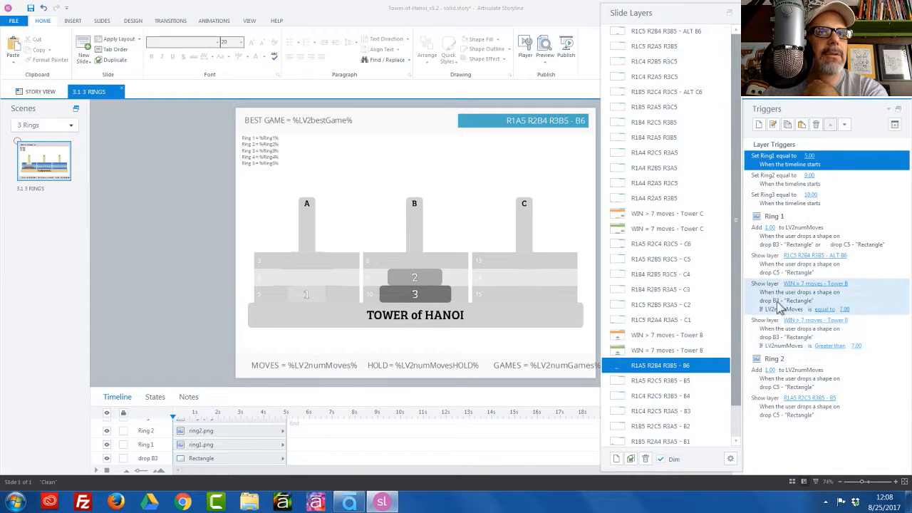
left_click(71, 125)
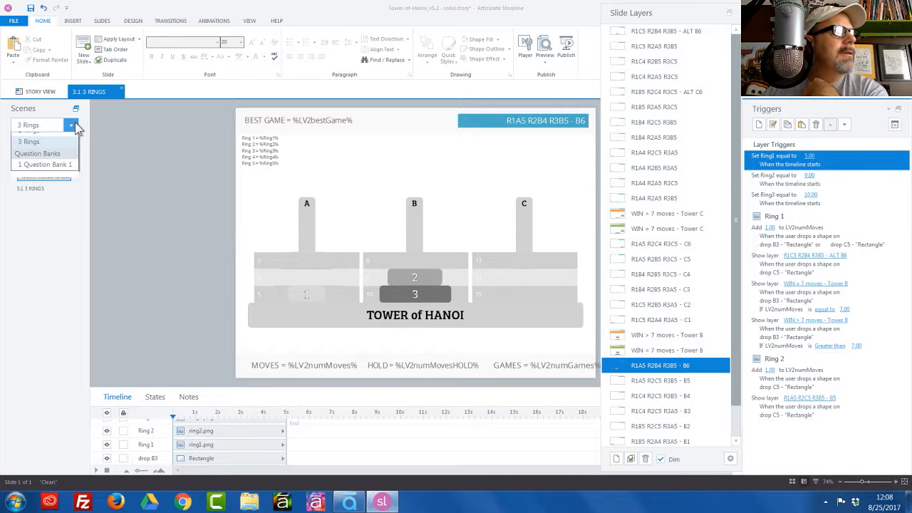
left_click(56, 163)
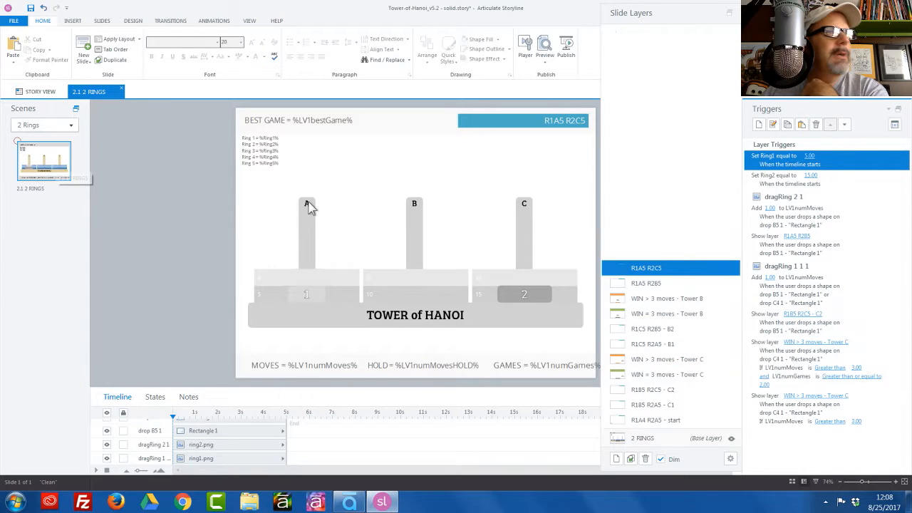
On the R1A5 R2C5 layer, delete the LV1numGames condition from the first Tower C win trigger, keeping only LV1numMoves greater than 3.
double_click(810, 373)
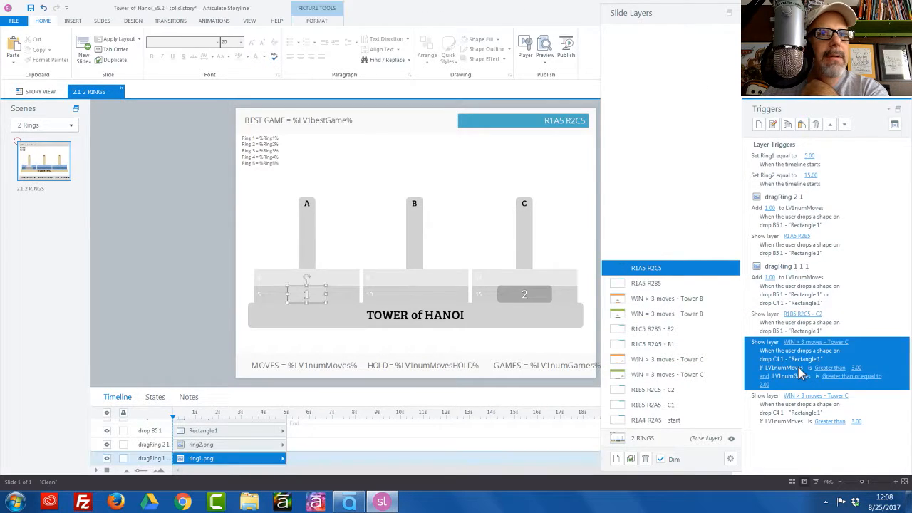
left_click(434, 294)
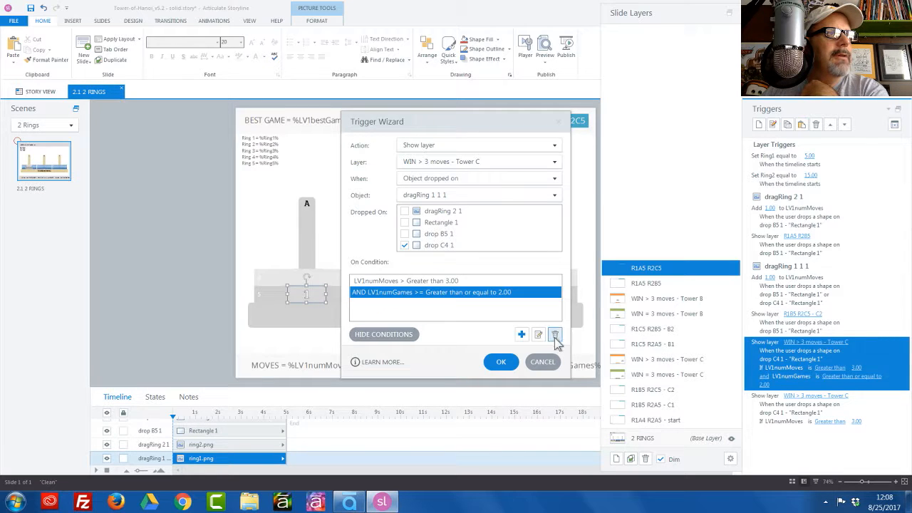
left_click(556, 333)
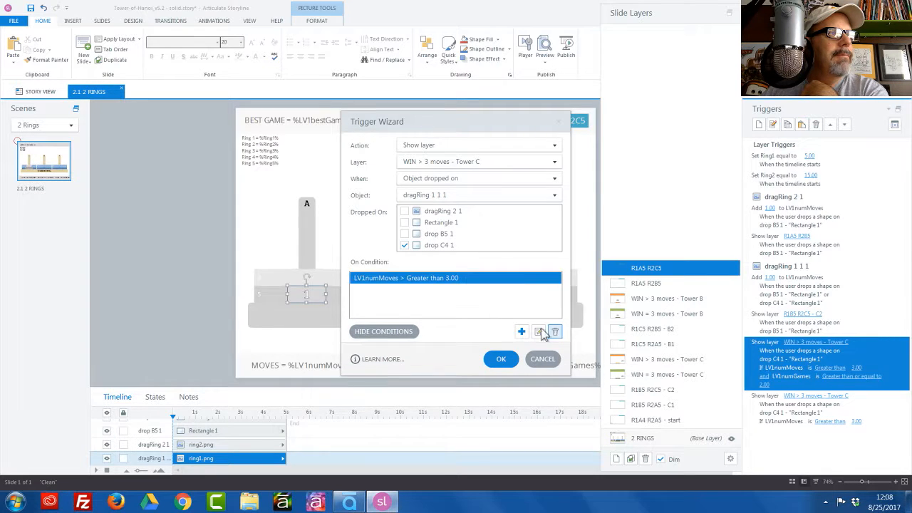
double_click(432, 279)
left_click(447, 244)
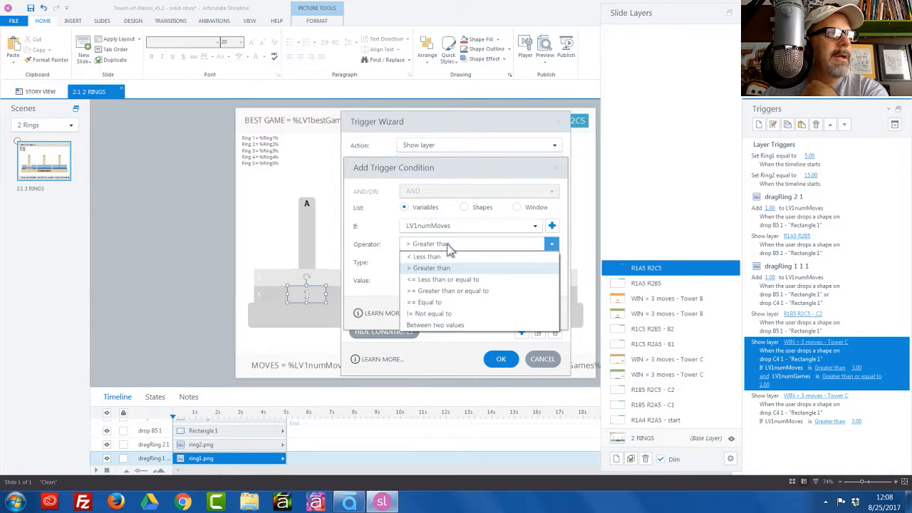
left_click(441, 270)
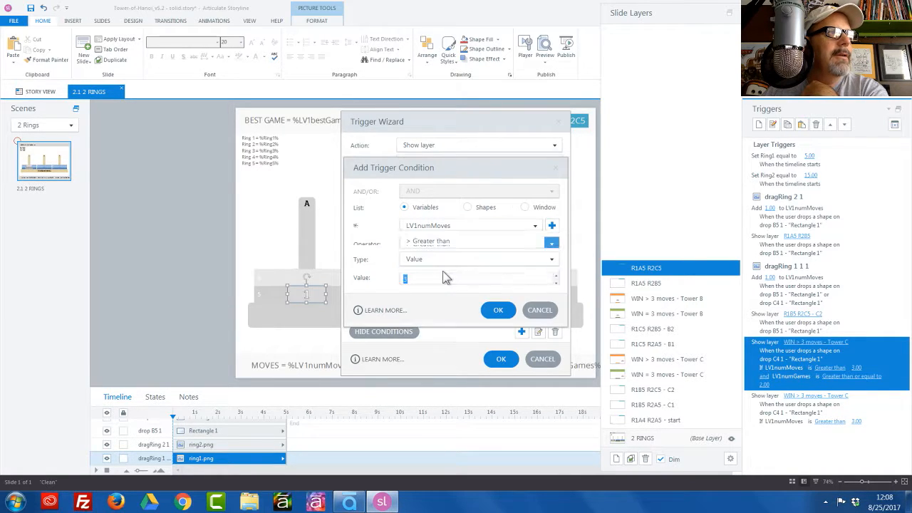
left_click(501, 318)
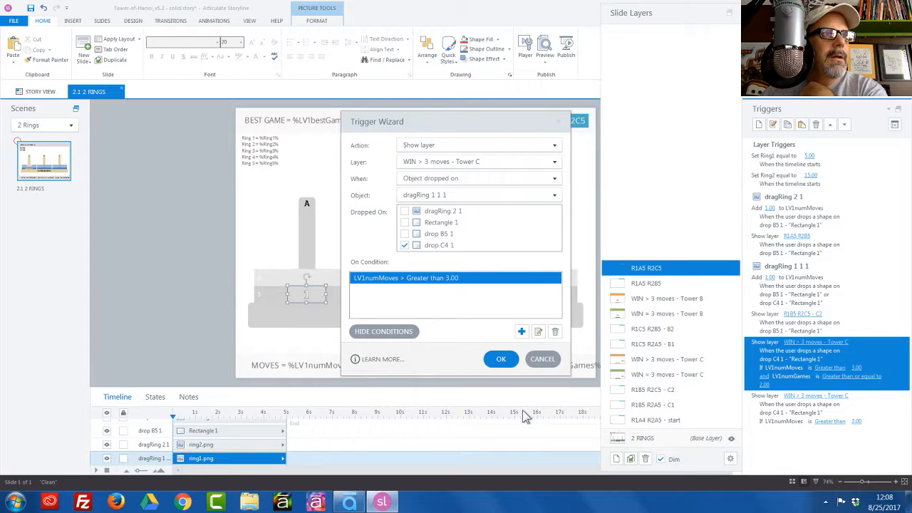
left_click(501, 359)
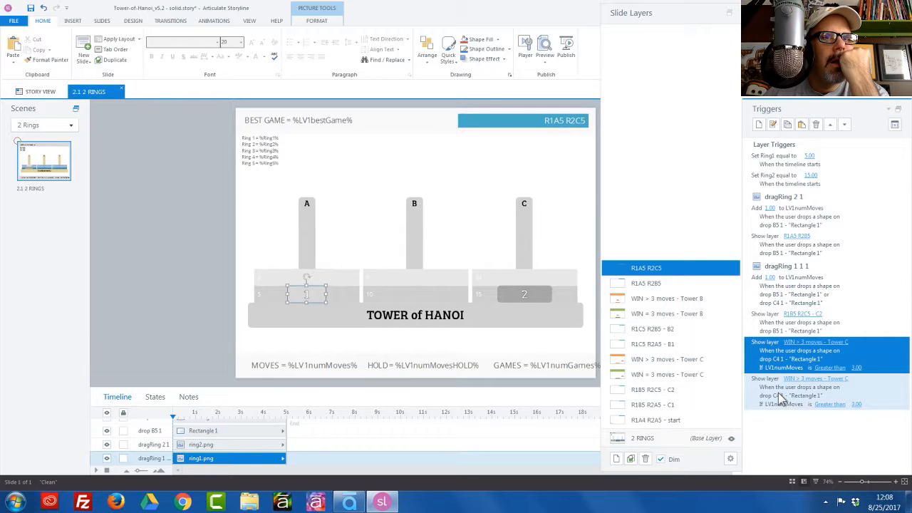
Make the last dragRing 1 1 1 trigger show the WIN = 3 moves - Tower C layer when LV1numMoves is equal to 3.
left_click(811, 380)
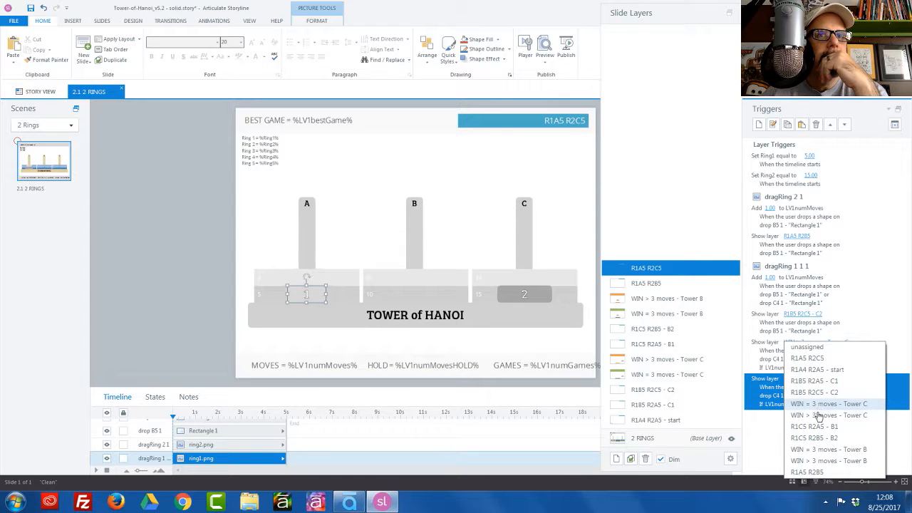
left_click(824, 405)
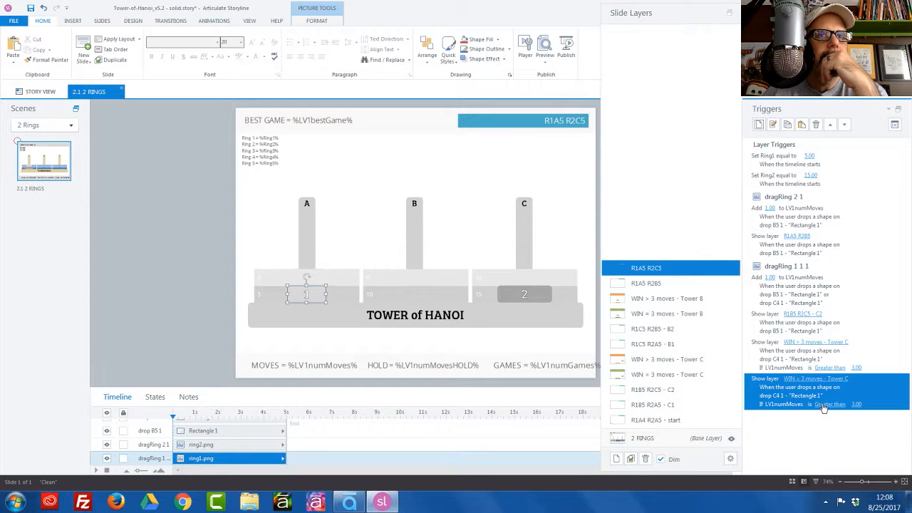
double_click(782, 403)
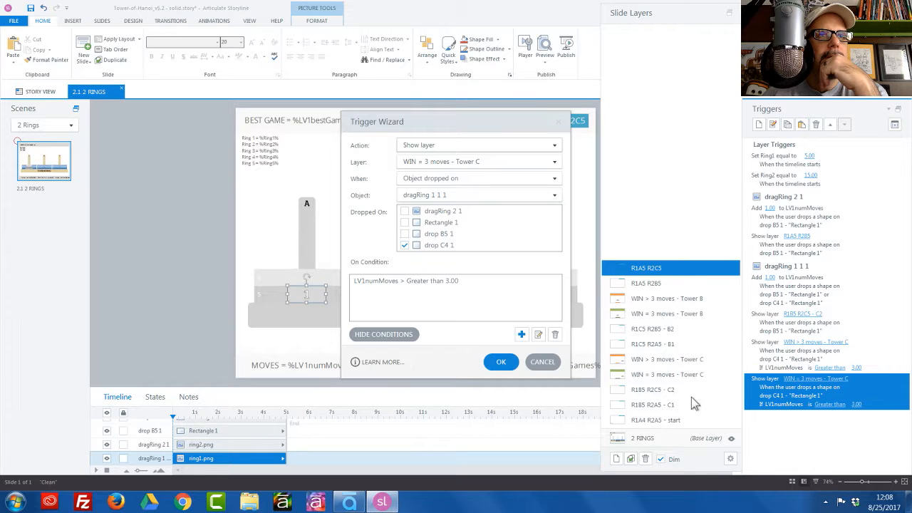
left_click(550, 366)
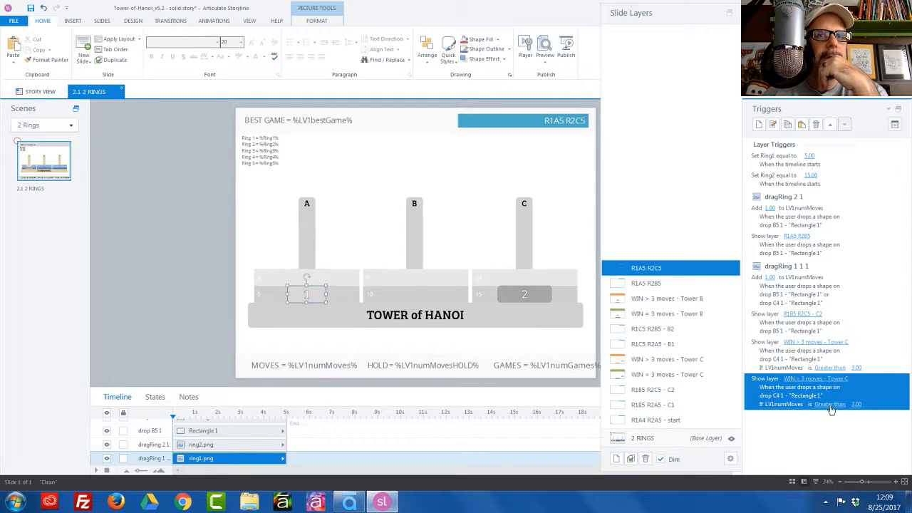
left_click(830, 404)
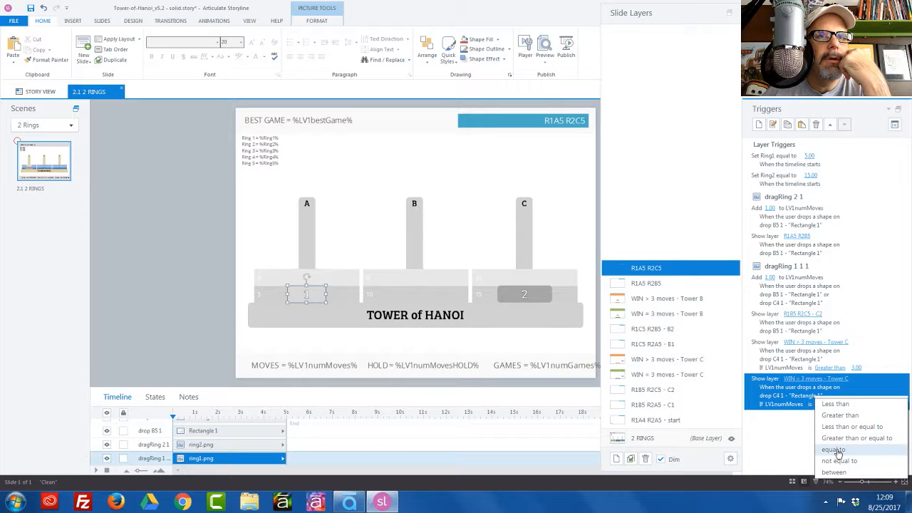
left_click(838, 450)
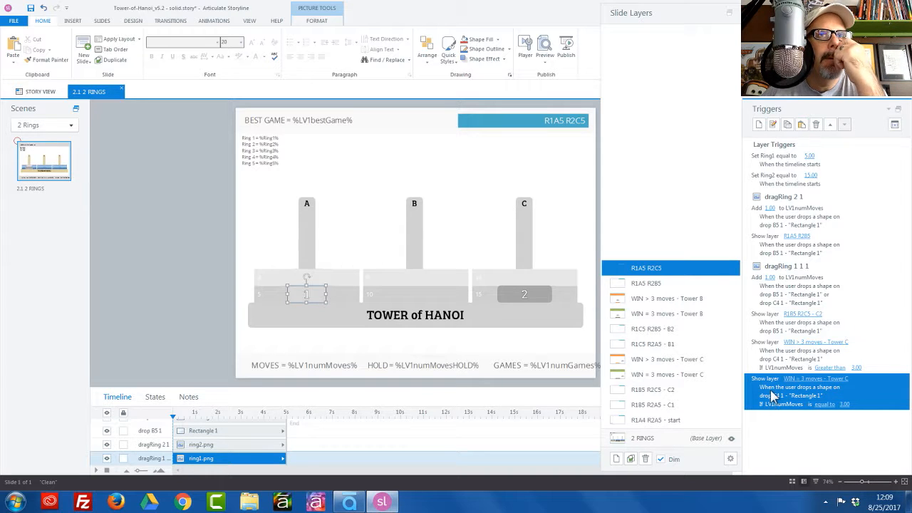
left_click(774, 372)
left_click(781, 399)
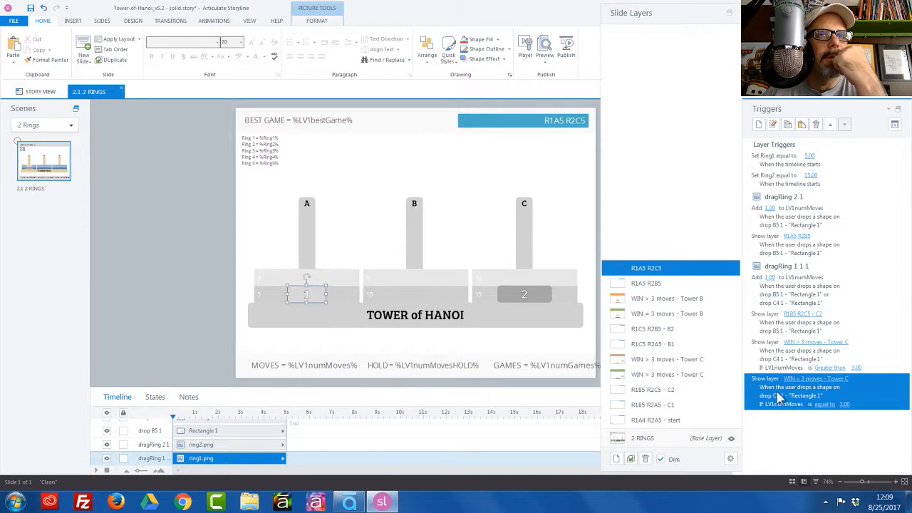
Compare the win trigger conditions on the R1B5 R2C5 - C2, R1C5 R2B5 - B2 and R1A5 R2C5 layers.
left_click(671, 391)
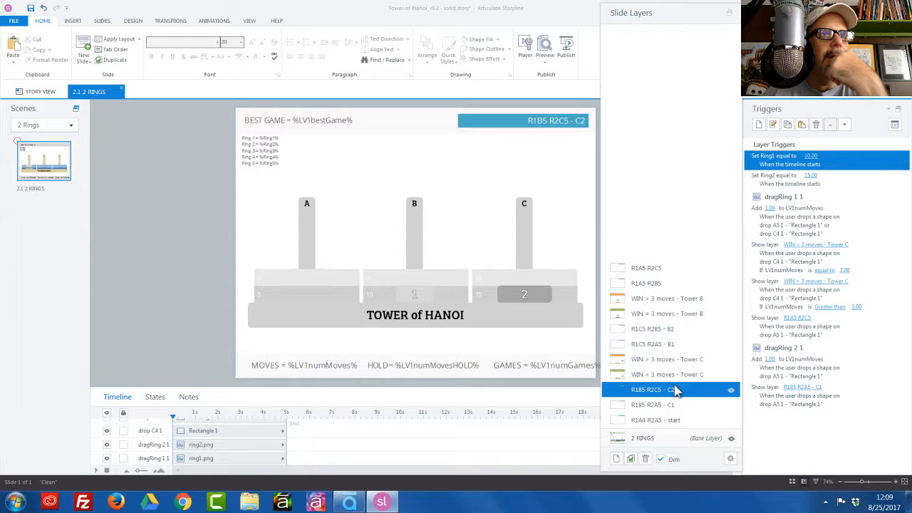
left_click(654, 332)
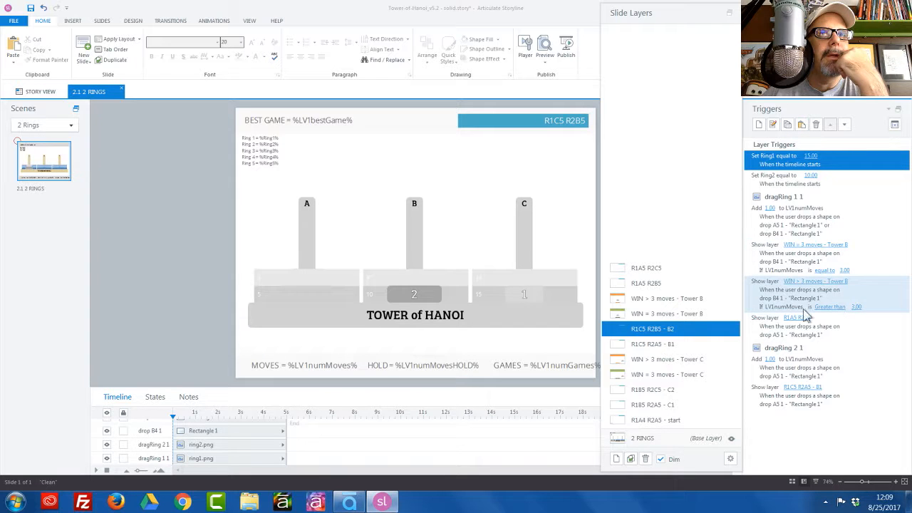
left_click(650, 271)
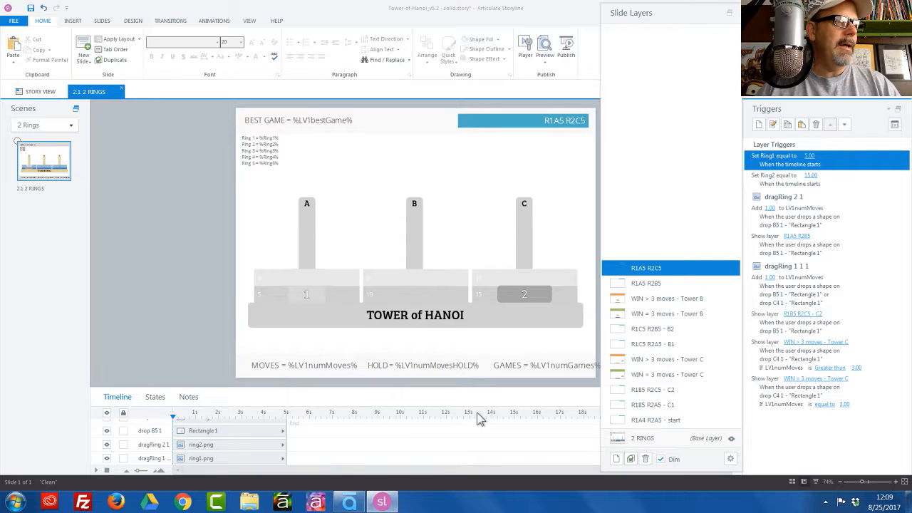
Enlarge the timeline area and widen its name column to show the full object names of the R1A5 R2C5 layer.
left_click_drag(467, 388, 468, 294)
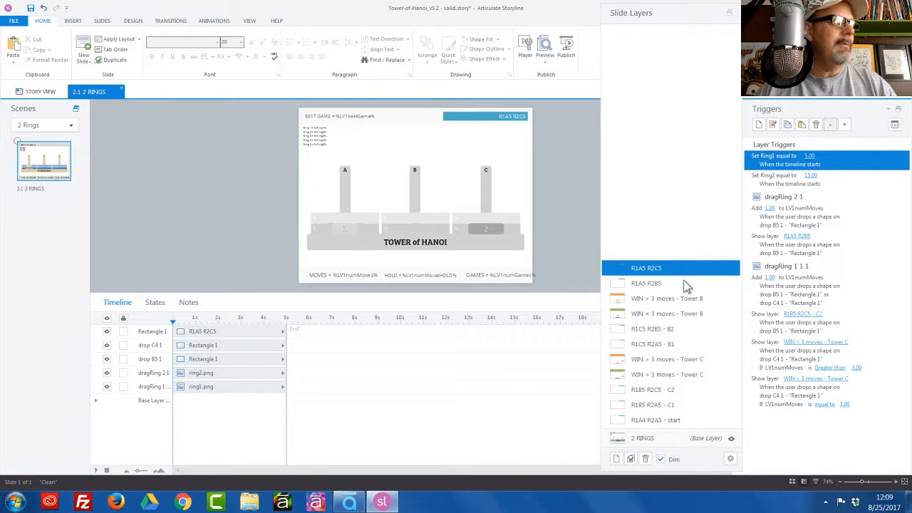
left_click(174, 333)
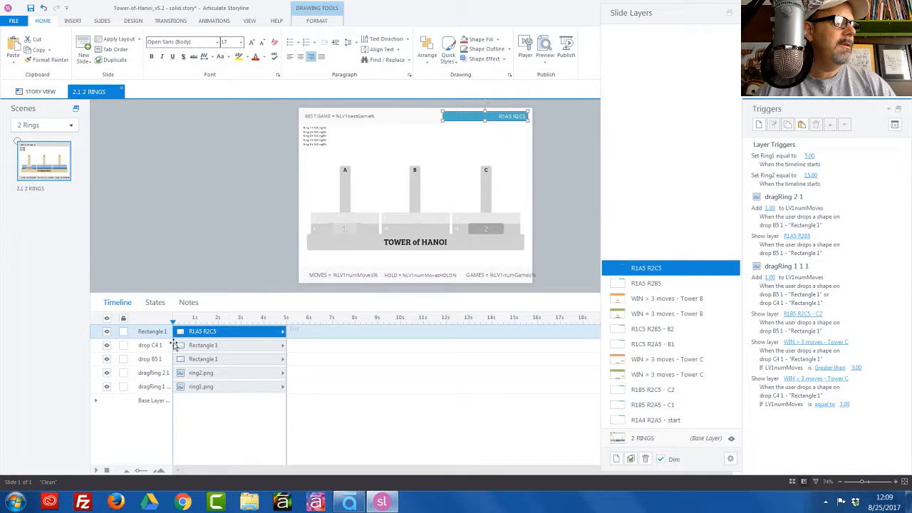
left_click_drag(171, 315, 203, 315)
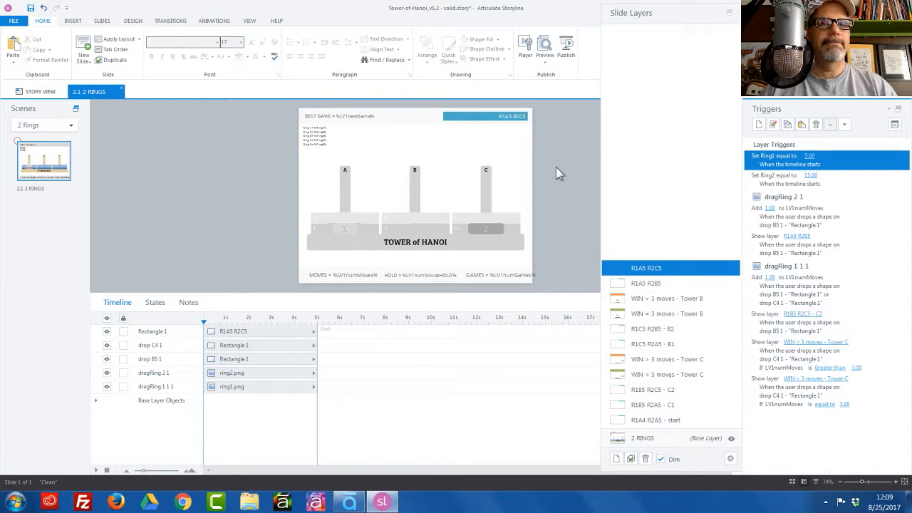
Preview the 2 Rings scene, test the move counter by placing ring 1 on tower B, and close the preview.
left_click(546, 62)
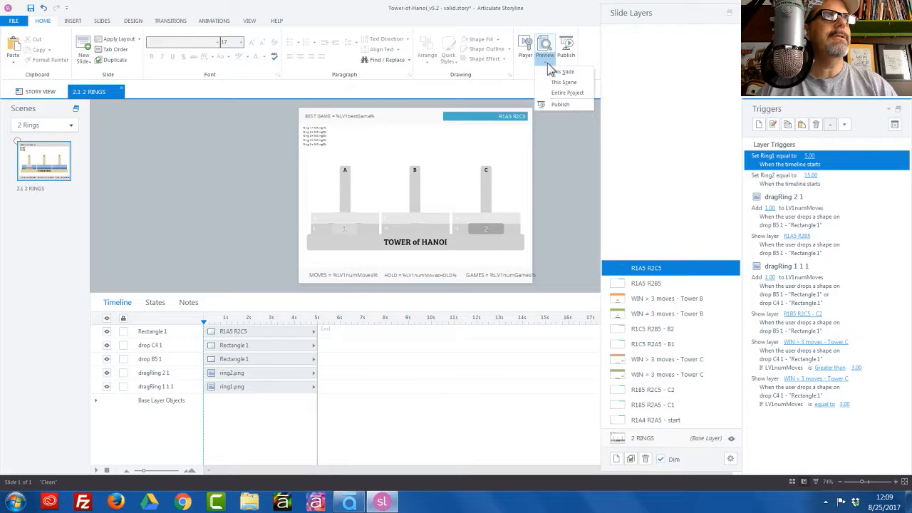
left_click(564, 82)
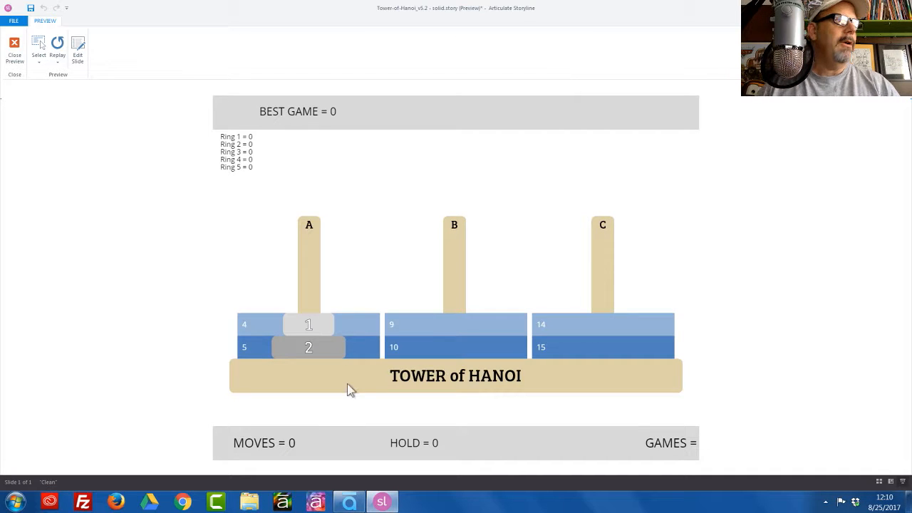
left_click(470, 355)
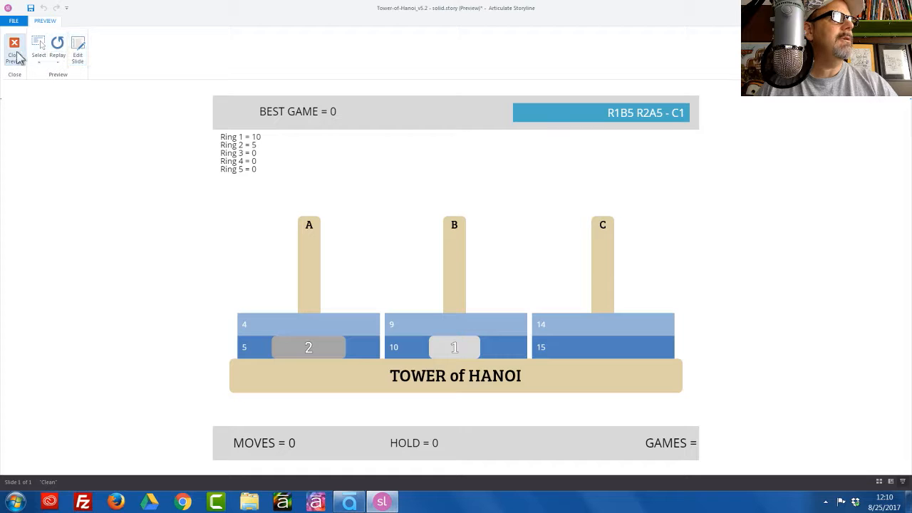
left_click(17, 57)
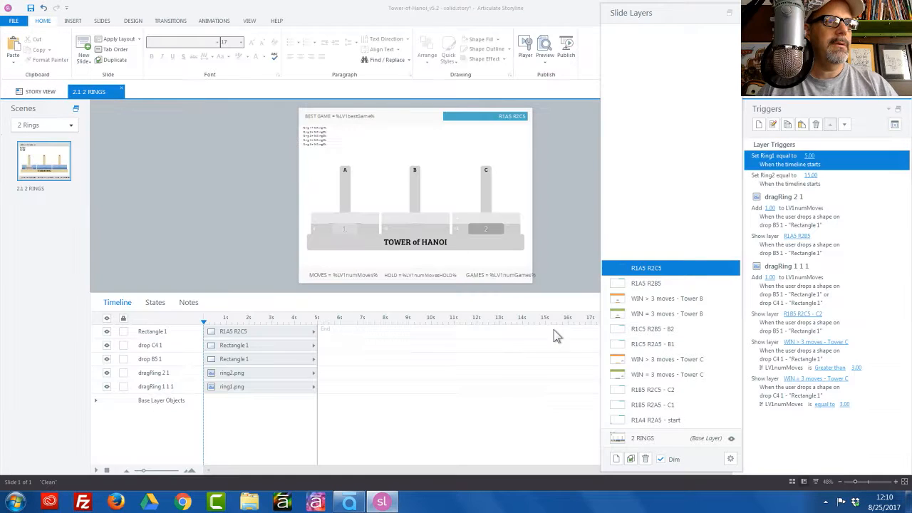
Inspect the variable used by the dragRing 1 1 move-counting trigger on the R1B5 R2A5 - C1 layer without changing it.
left_click(672, 410)
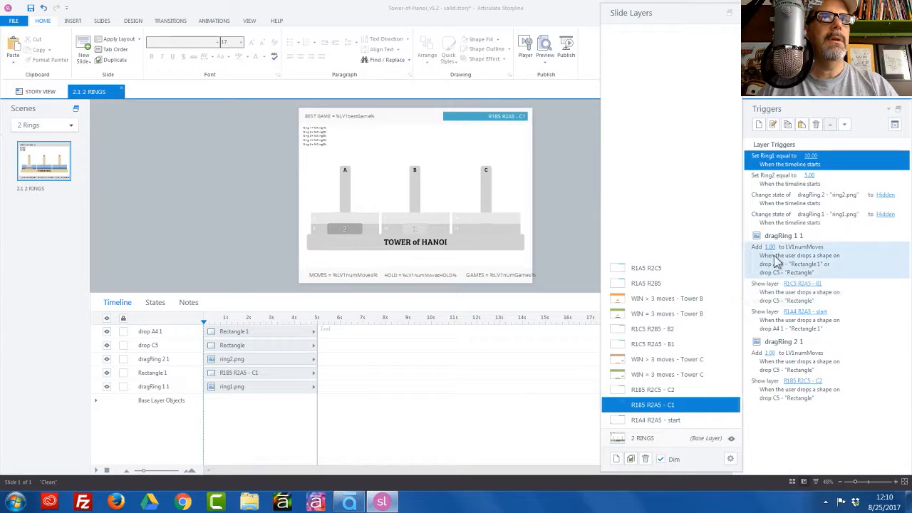
double_click(819, 260)
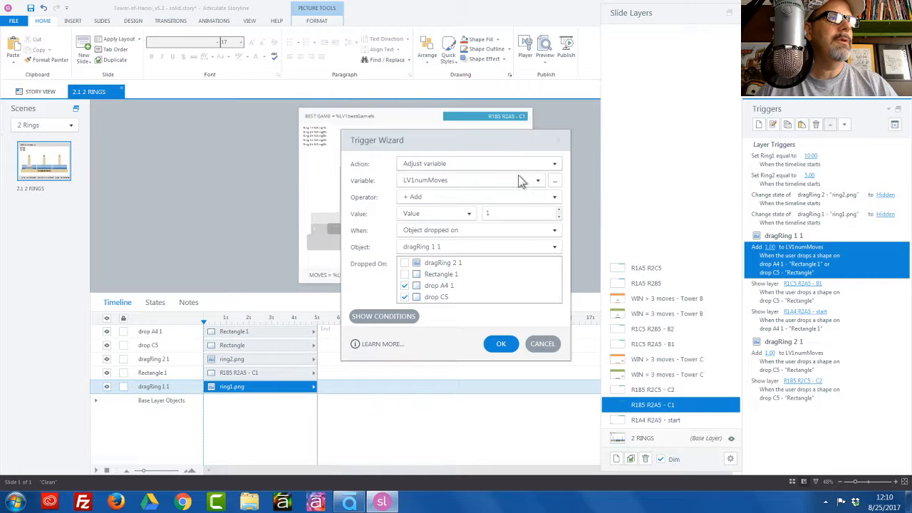
left_click(542, 343)
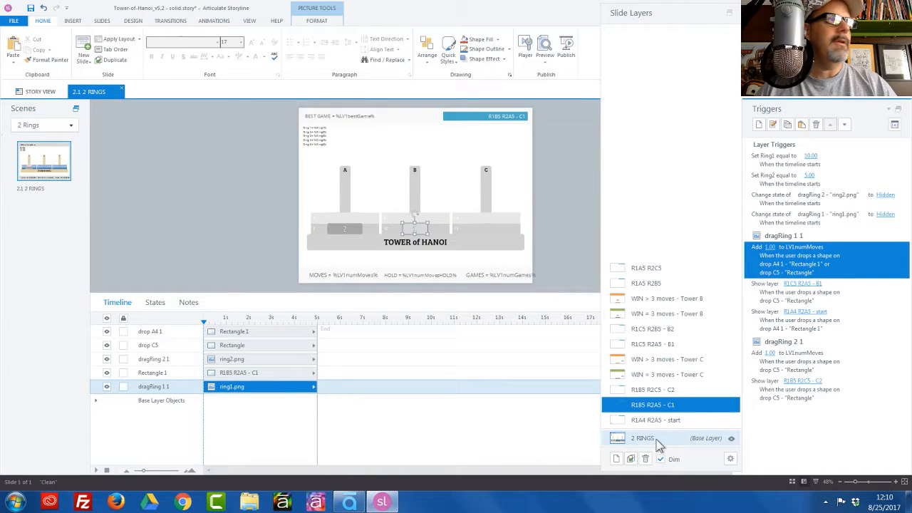
On the 2 RINGS base layer, enlarge the slide area and check the variable reference in the MOVES text box.
left_click(658, 440)
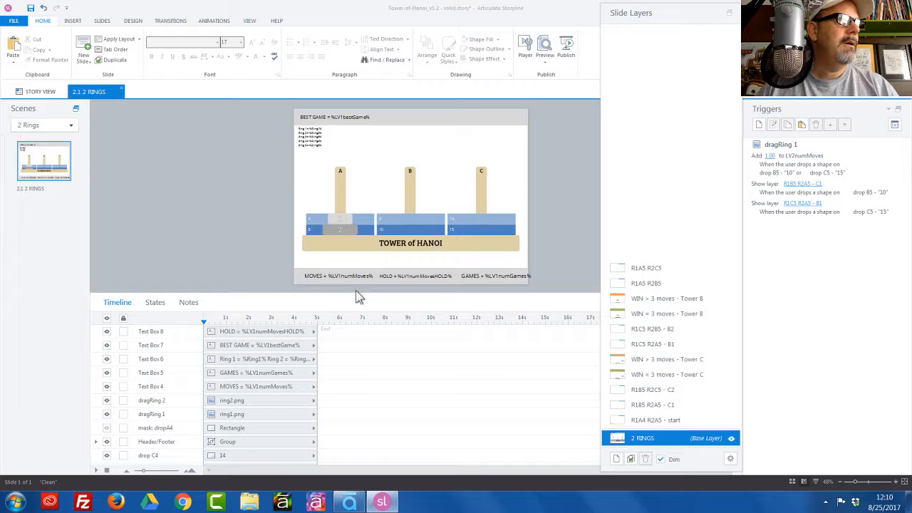
left_click_drag(356, 293, 355, 410)
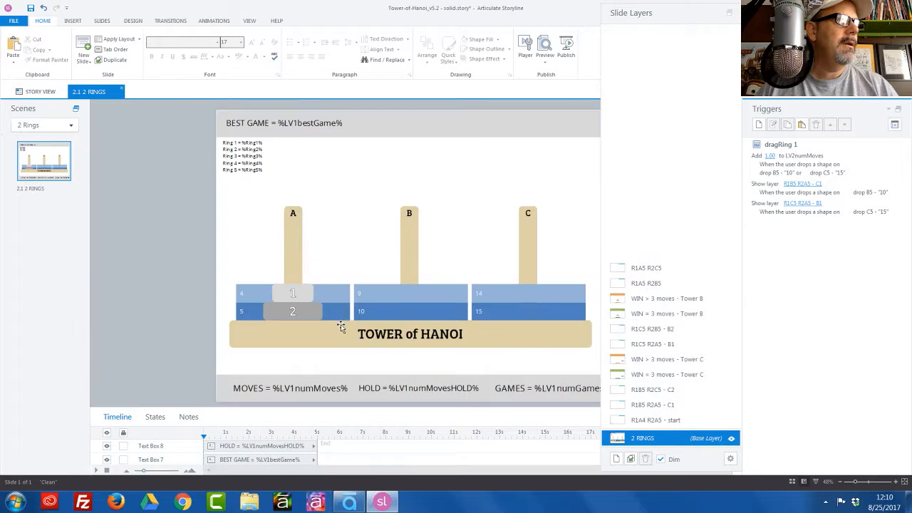
left_click(332, 389)
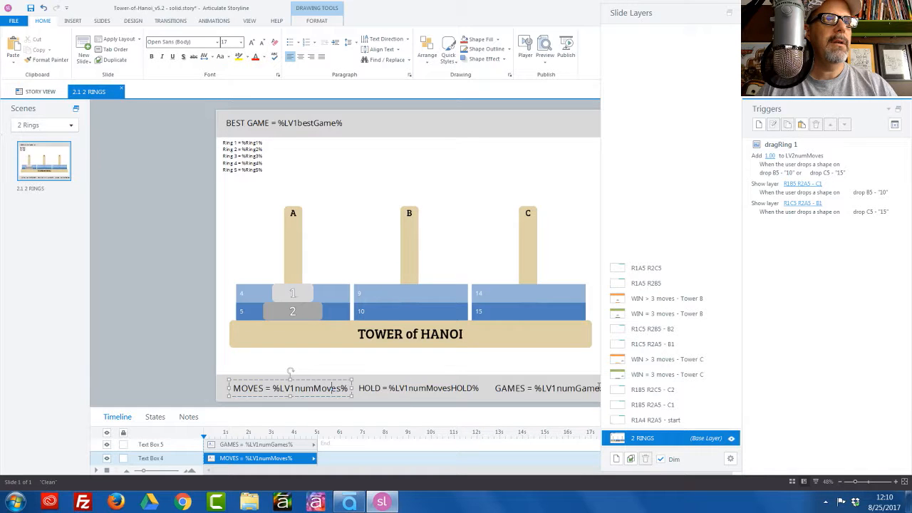